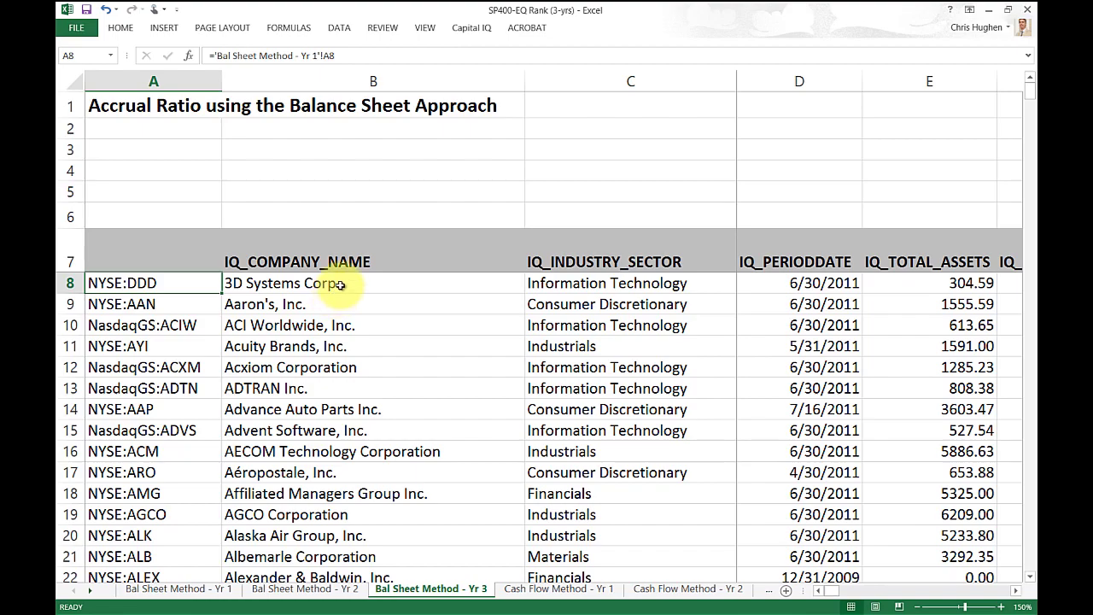
View the Capital IQ plug-in's refresh options for the worksheet and workbook, and close them without refreshing
{"action": "left_click", "coordinate": [472, 31]}
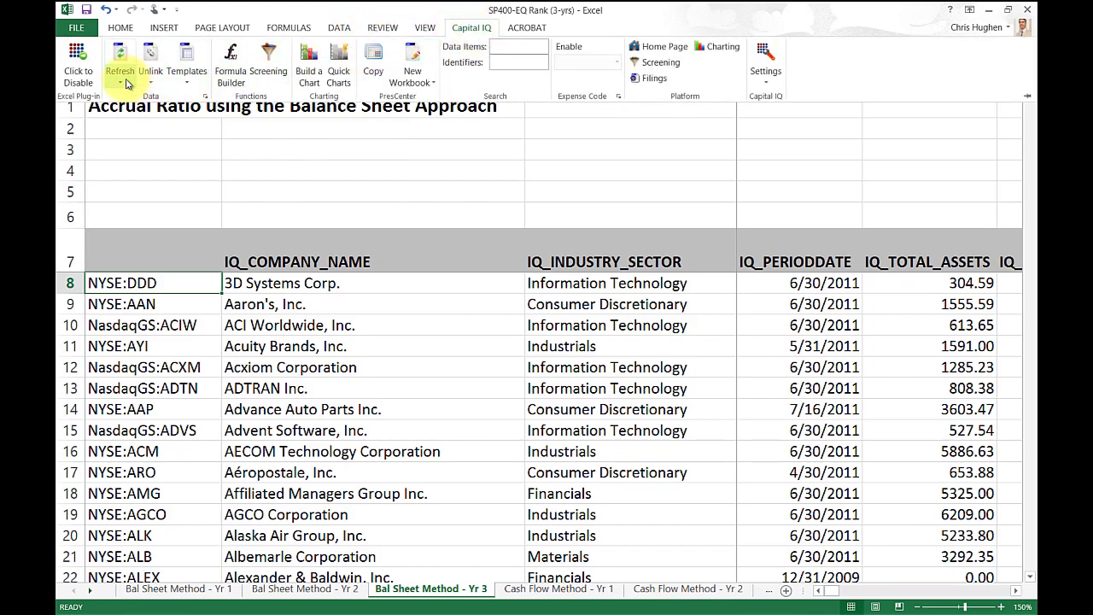
{"action": "left_click", "coordinate": [125, 83]}
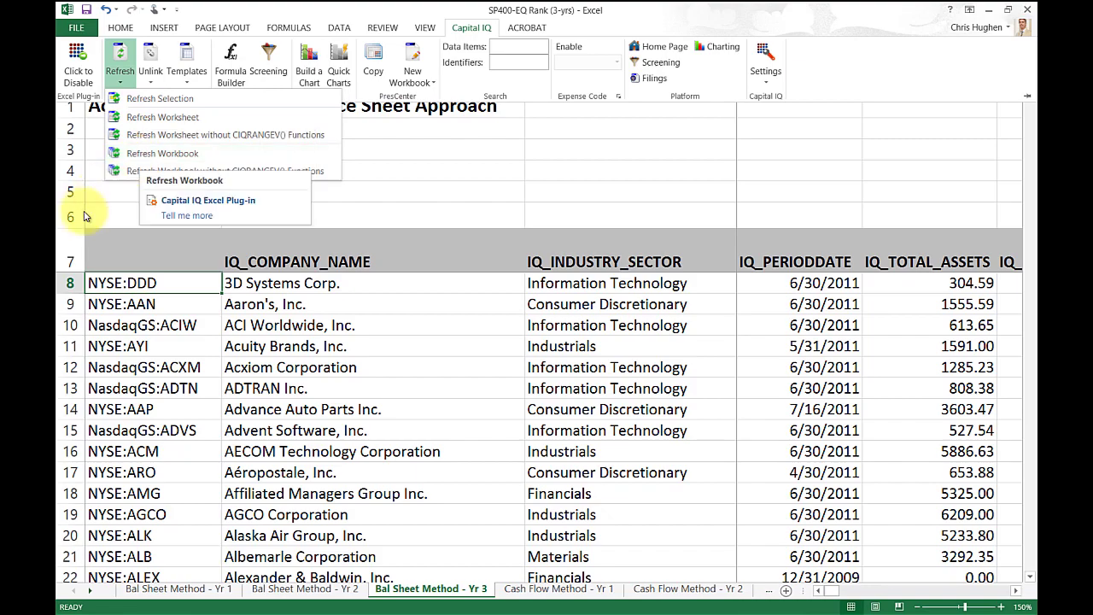
{"action": "key", "text": "Escape"}
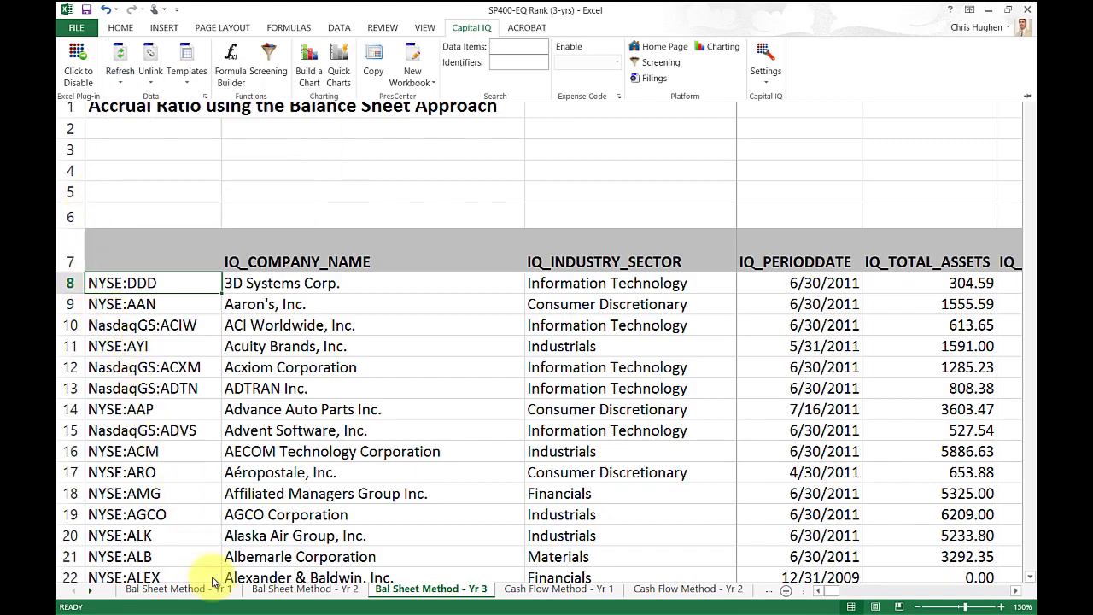
{"action": "key", "text": "ctrl+F1"}
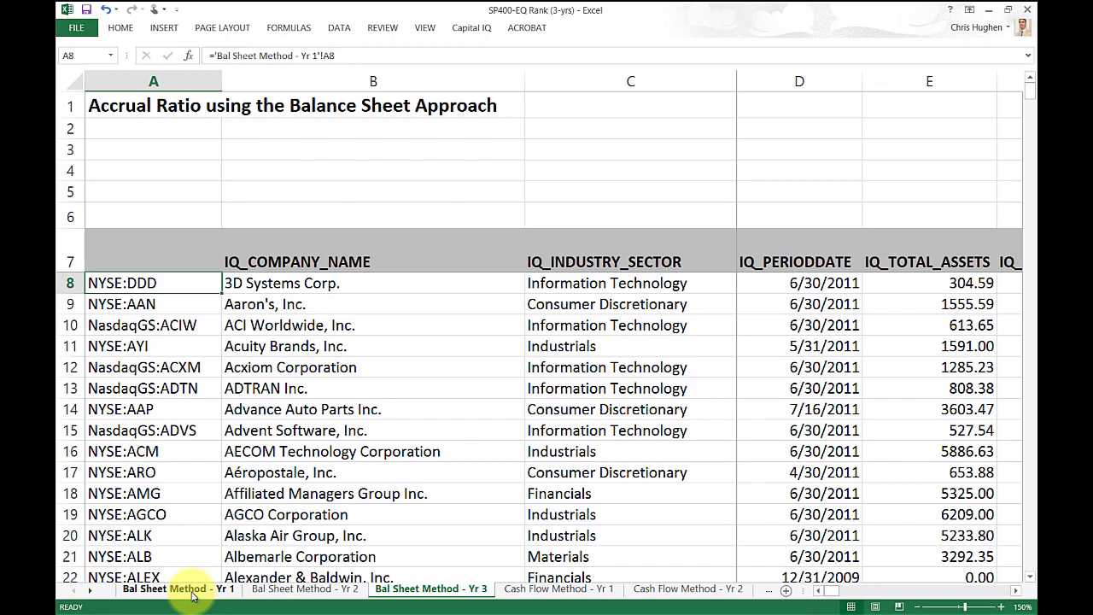
On the Bal Sheet Method - Yr 1 sheet, examine the ^MID and IQ_CONSTITUENTS arguments of the CIQRANGE formula in cell A7
{"action": "left_click", "coordinate": [189, 589]}
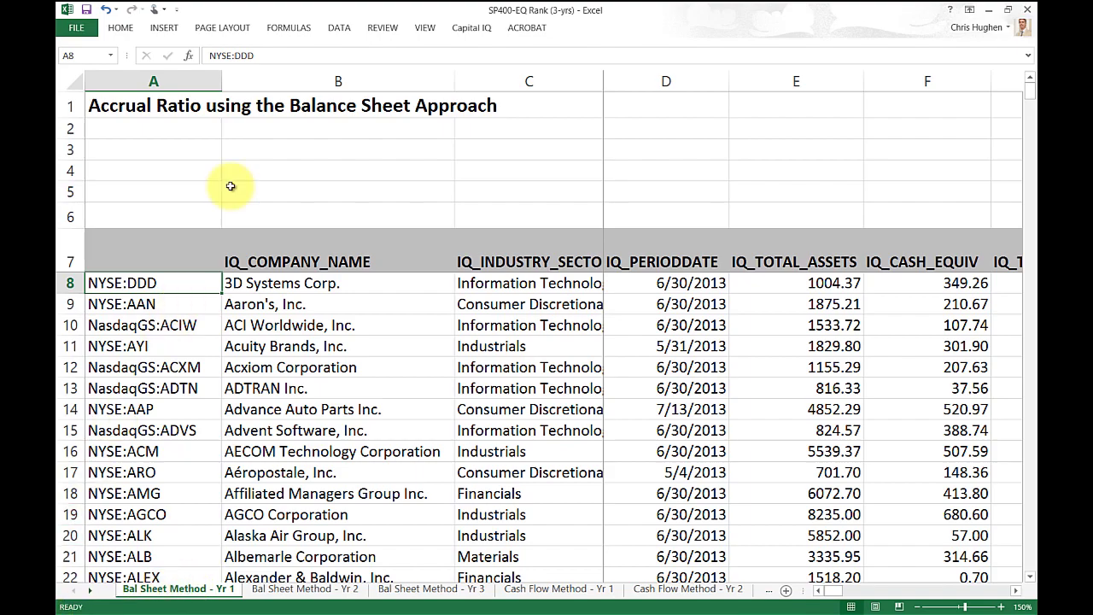
{"action": "left_click", "coordinate": [131, 263]}
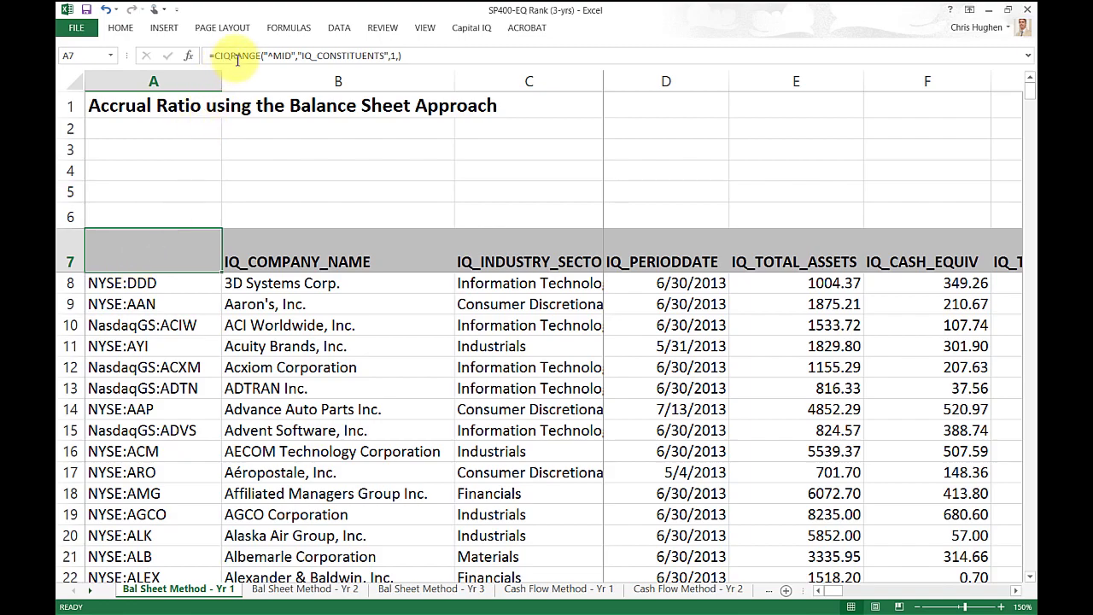
{"action": "left_click_drag", "start_coordinate": [401, 55], "coordinate": [211, 56]}
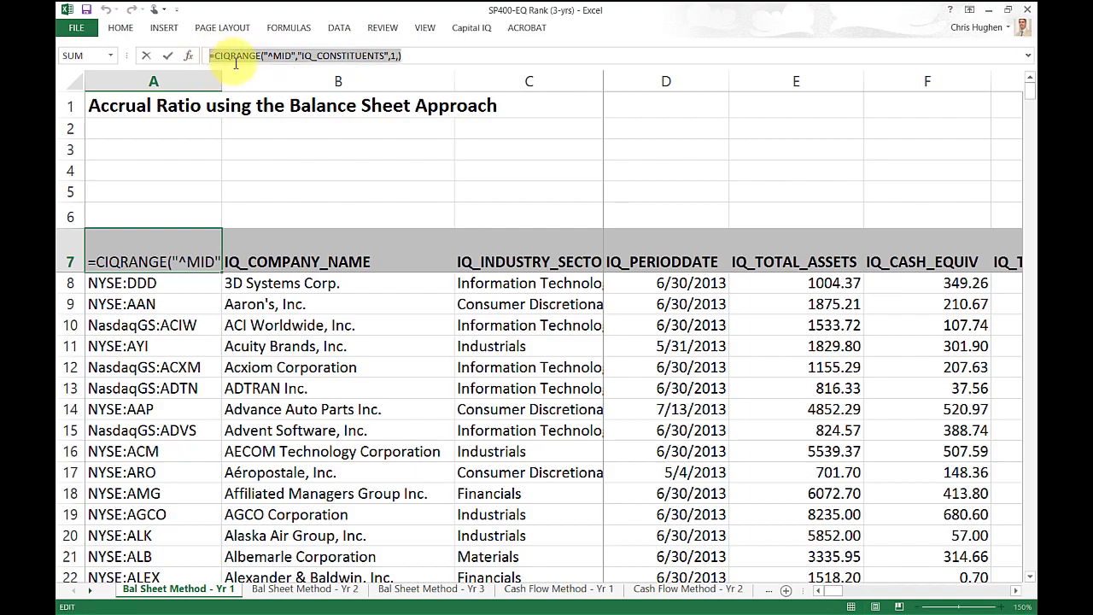
{"action": "left_click", "coordinate": [290, 58]}
{"action": "left_click_drag", "start_coordinate": [268, 56], "coordinate": [292, 55]}
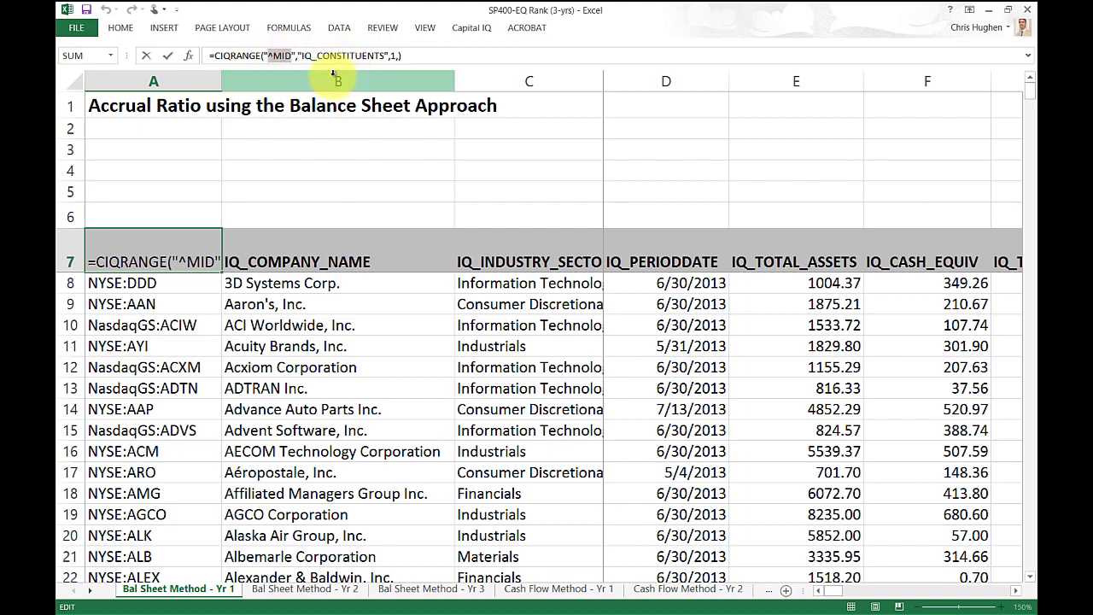
{"action": "left_click", "coordinate": [304, 56]}
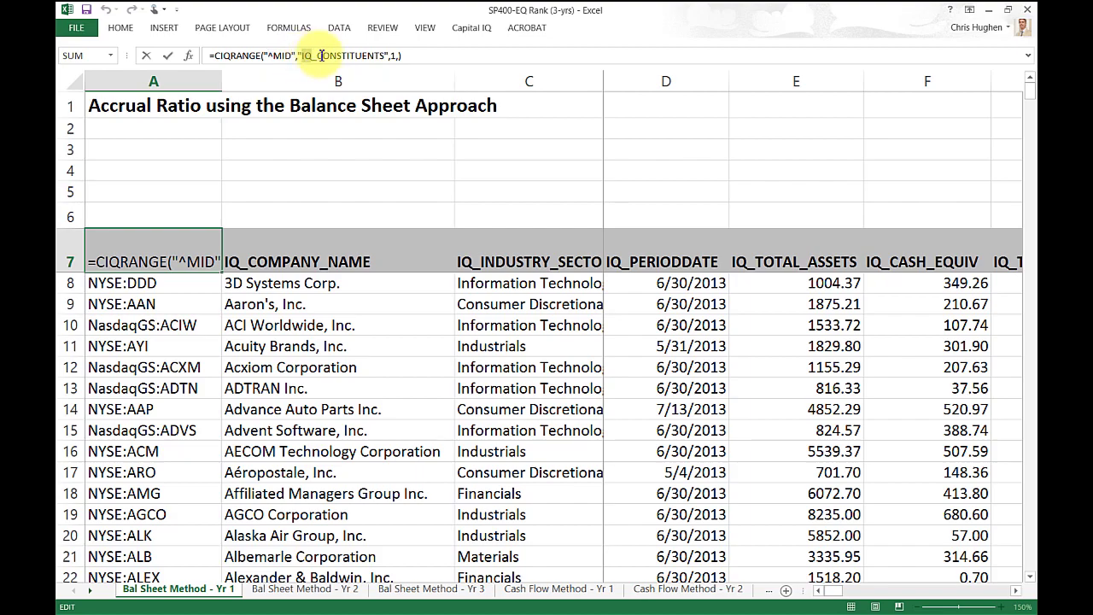
{"action": "key", "text": "shift+Home"}
{"action": "double_click", "coordinate": [381, 55]}
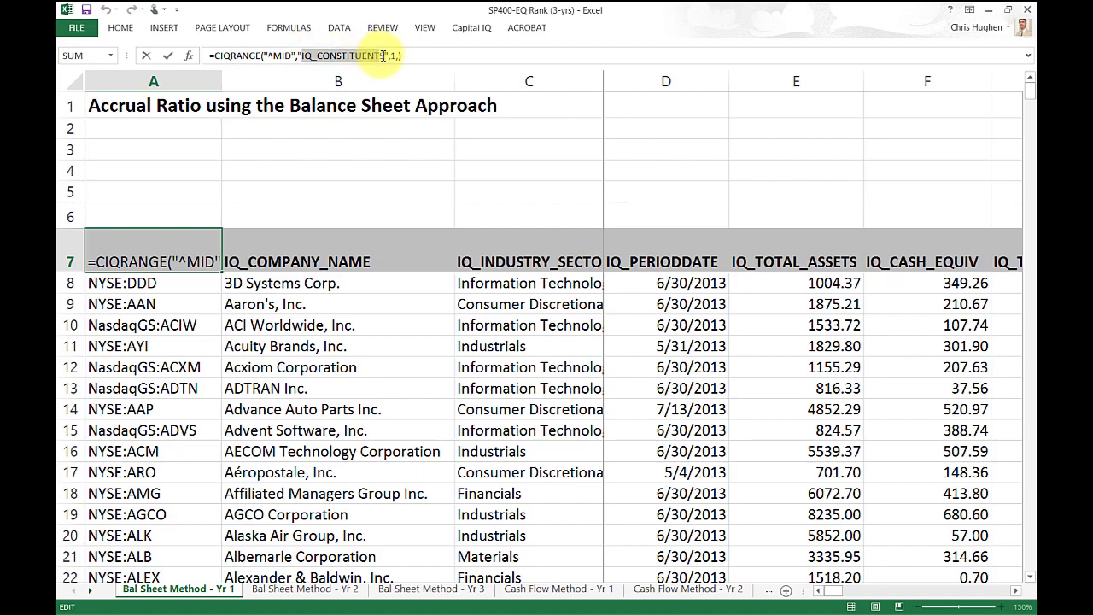
{"action": "left_click", "coordinate": [287, 56]}
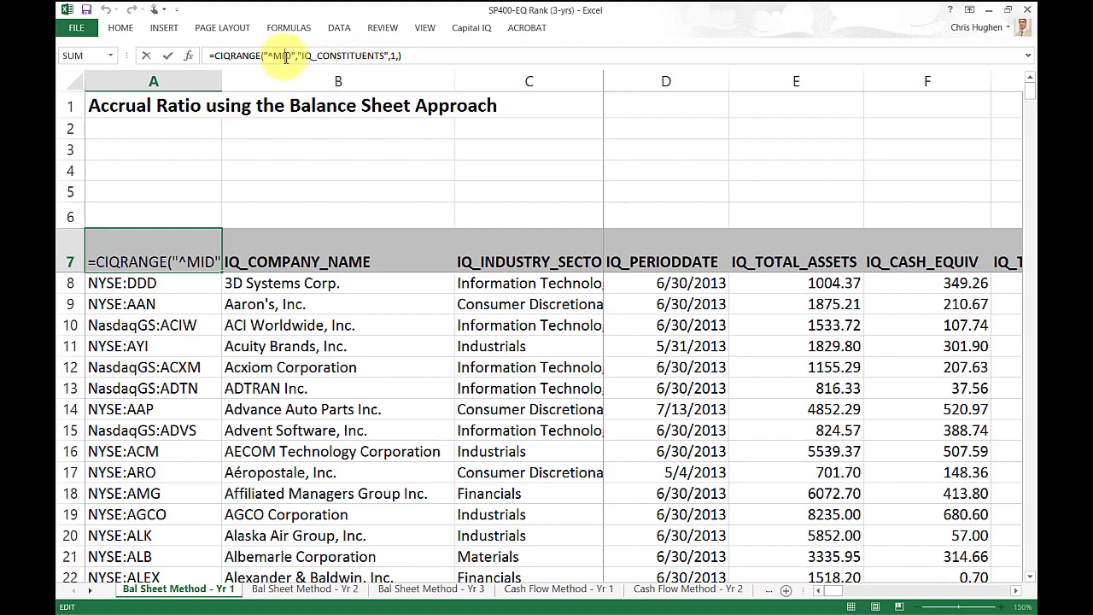
{"action": "left_click", "coordinate": [137, 401]}
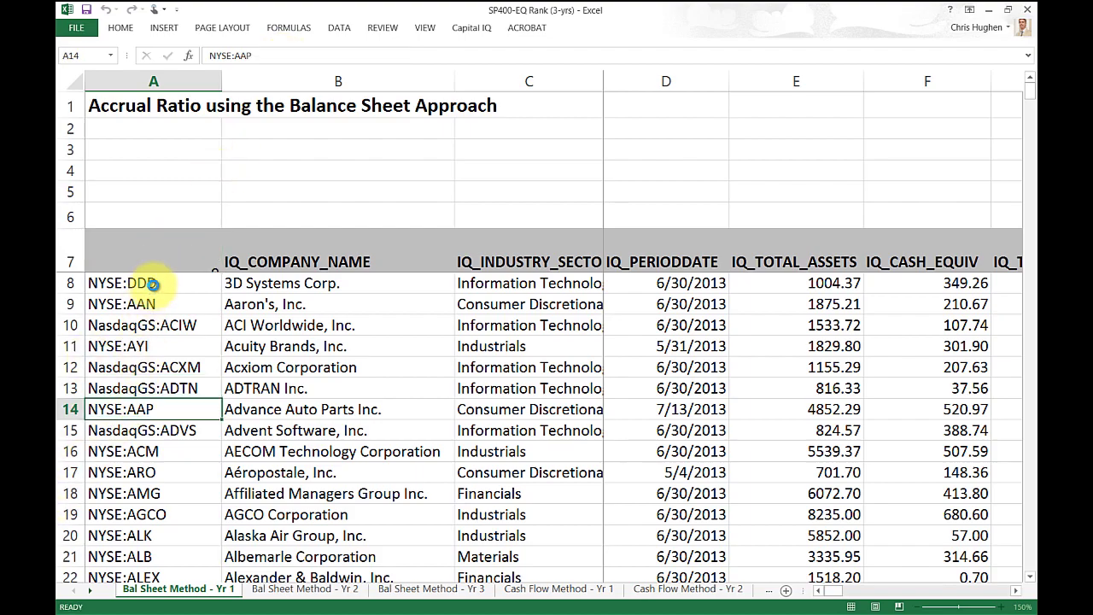
Select the whole ticker list from A8 to A407 to check its count, and return to cell A8
{"action": "left_click", "coordinate": [152, 284]}
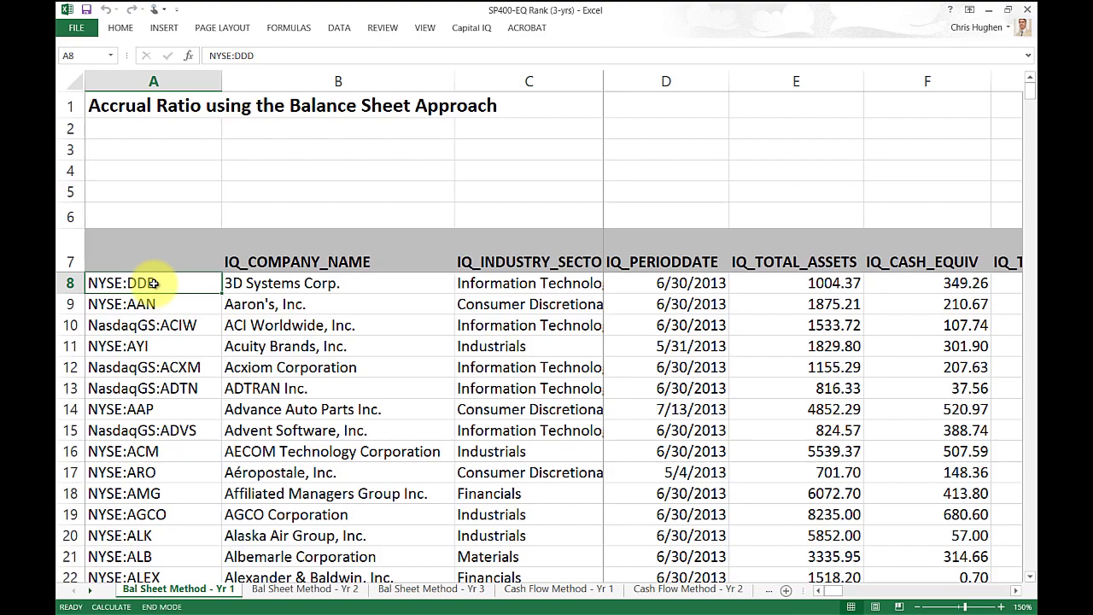
{"action": "key", "text": "ctrl+Down"}
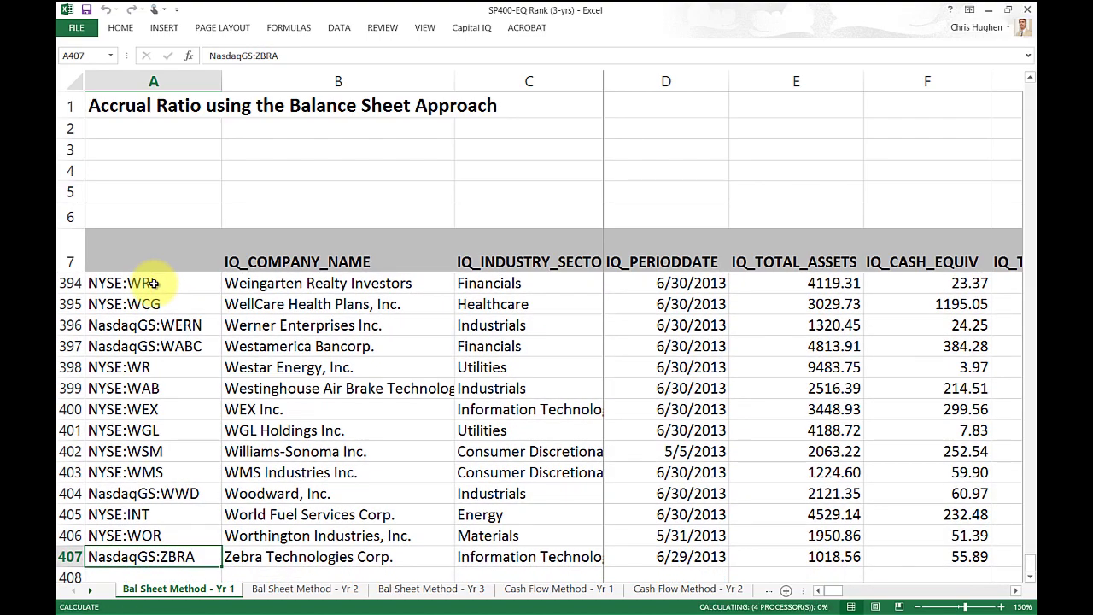
{"action": "key", "text": "ctrl+shift+Up"}
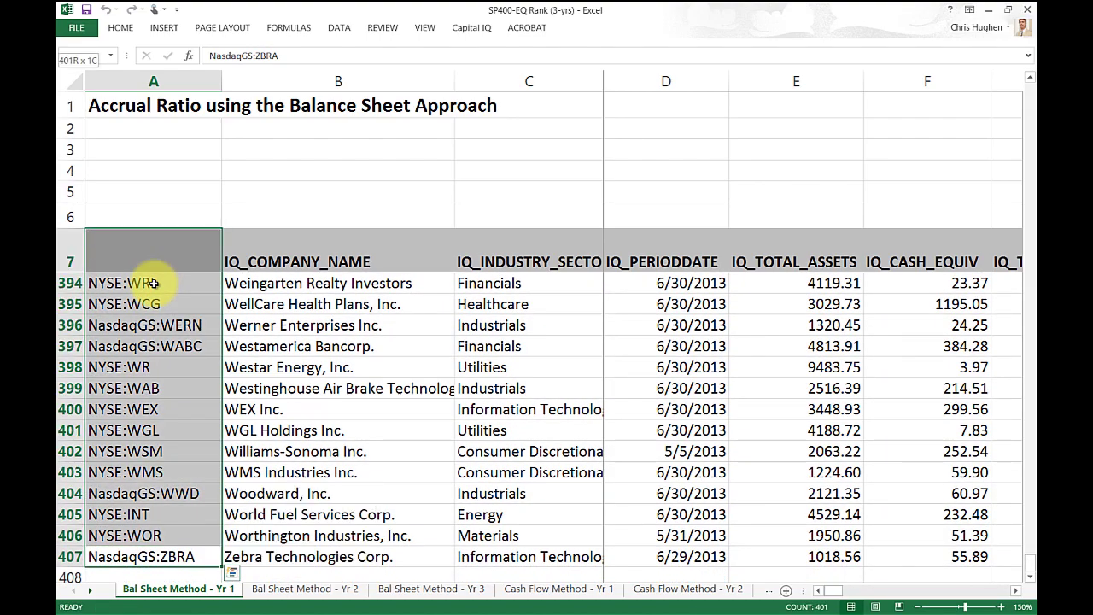
{"action": "key", "text": "shift+Down"}
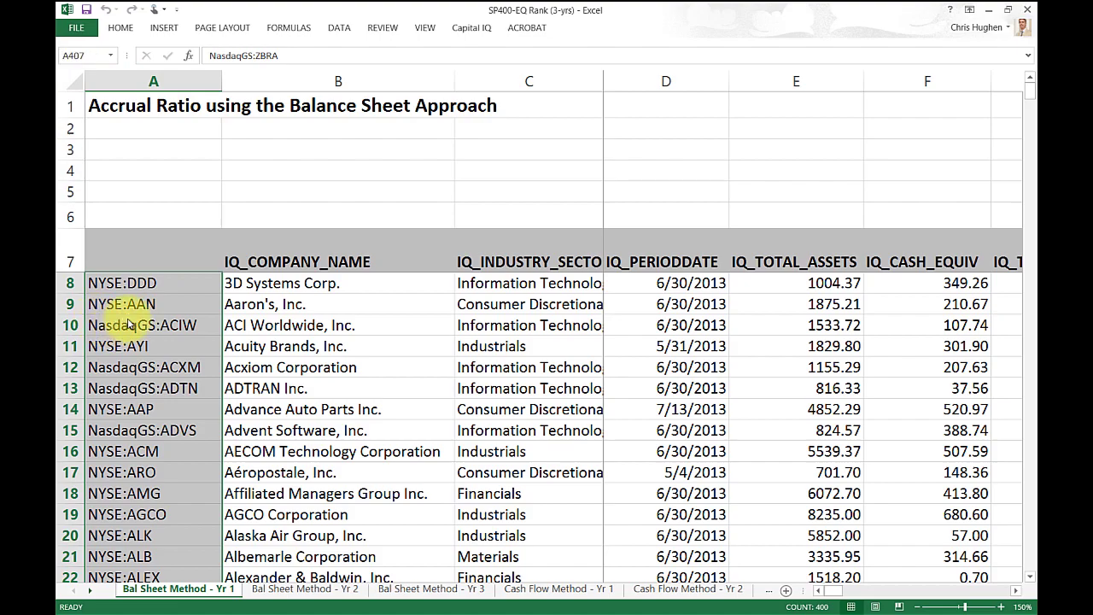
{"action": "left_click", "coordinate": [138, 284]}
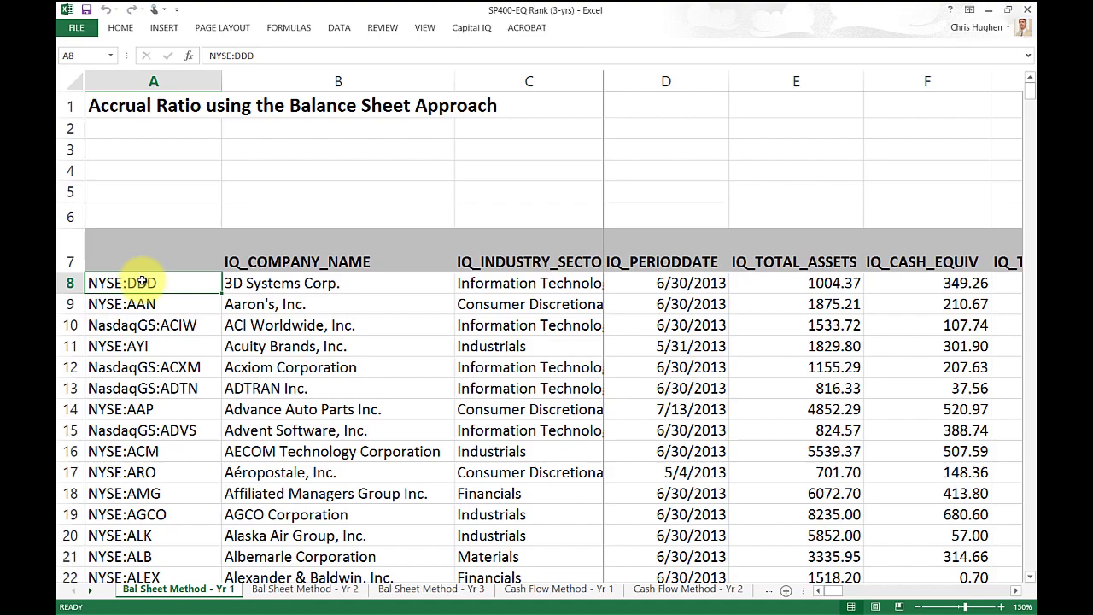
Examine the company name formula in B8, tracing its $A8 reference to the ticker and B$7 to the column header
{"action": "key", "text": "Right"}
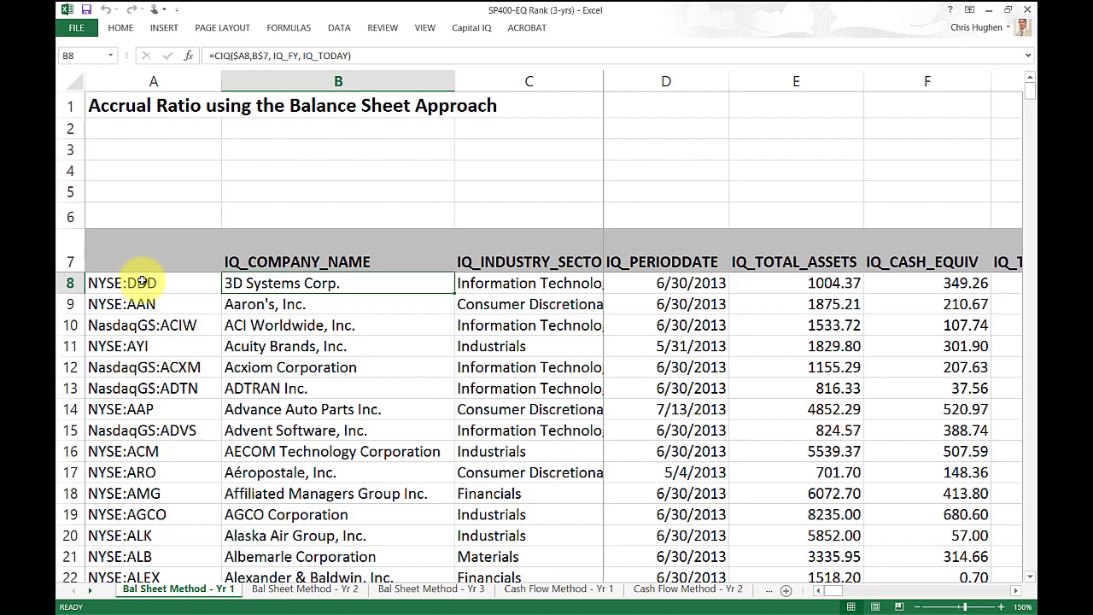
{"action": "left_click", "coordinate": [271, 264]}
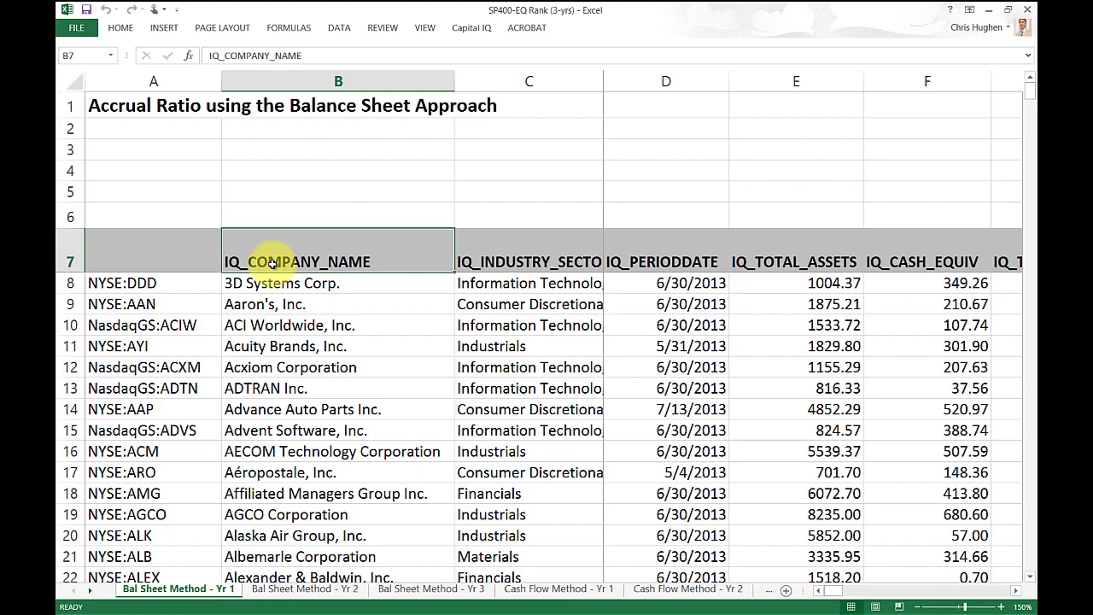
{"action": "left_click", "coordinate": [271, 285]}
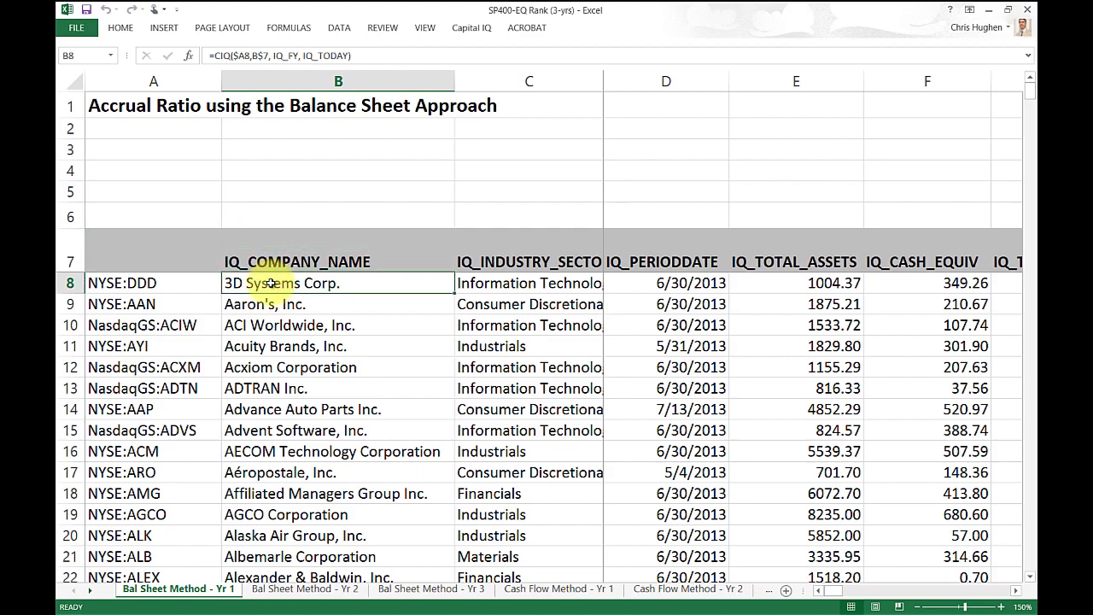
{"action": "left_click", "coordinate": [240, 55]}
{"action": "double_click", "coordinate": [240, 54]}
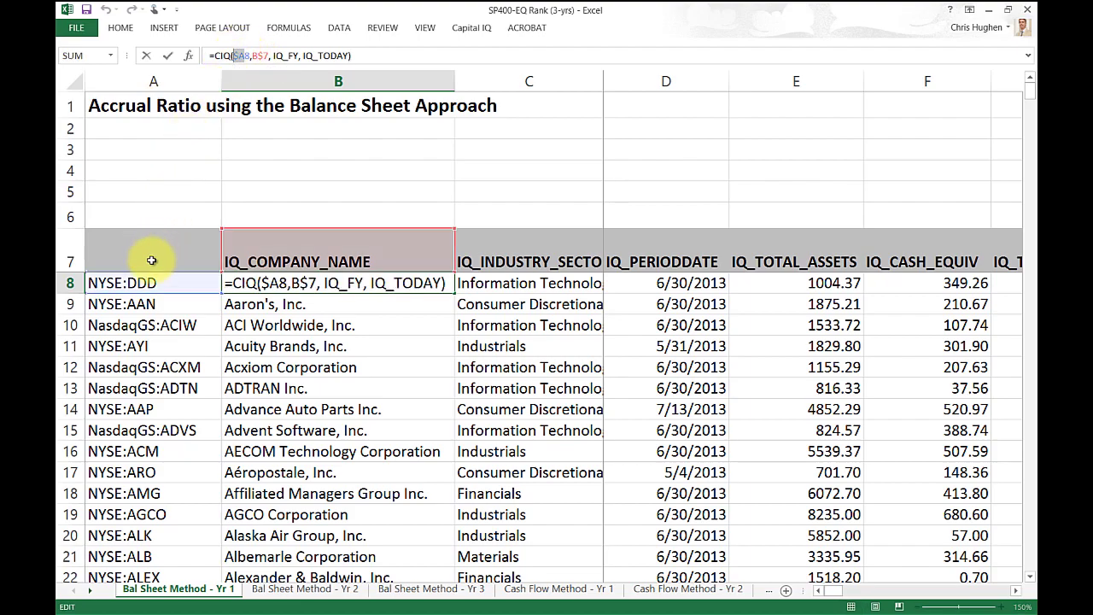
{"action": "left_click", "coordinate": [269, 55]}
{"action": "mouse_move", "coordinate": [269, 56]}
{"action": "left_mouse_down"}
{"action": "mouse_move", "coordinate": [252, 56]}
{"action": "mouse_move", "coordinate": [264, 56]}
{"action": "left_mouse_up"}
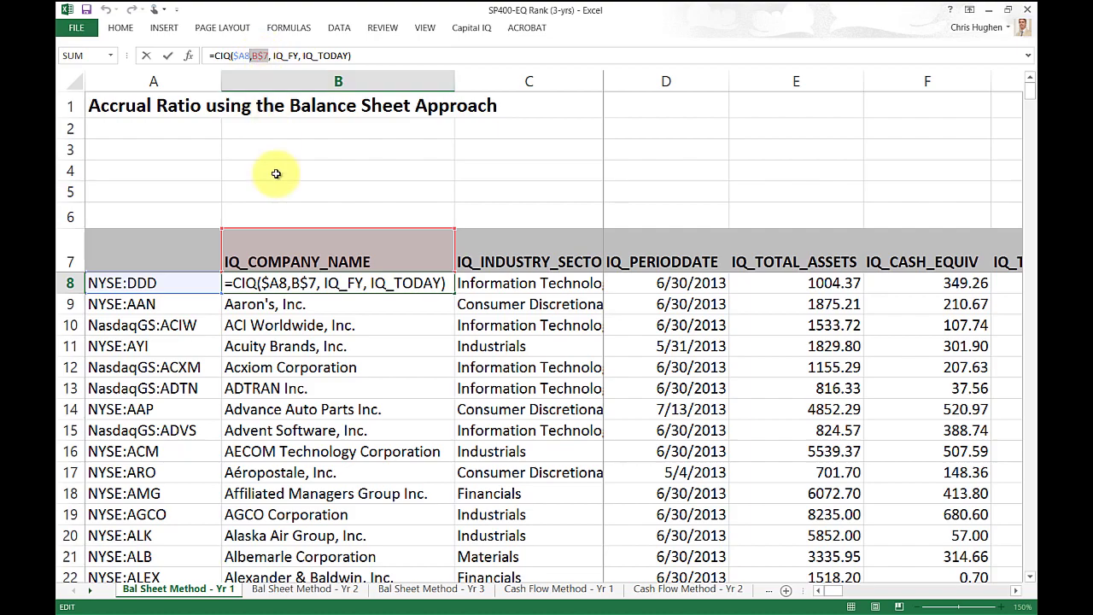
{"action": "left_click", "coordinate": [265, 254]}
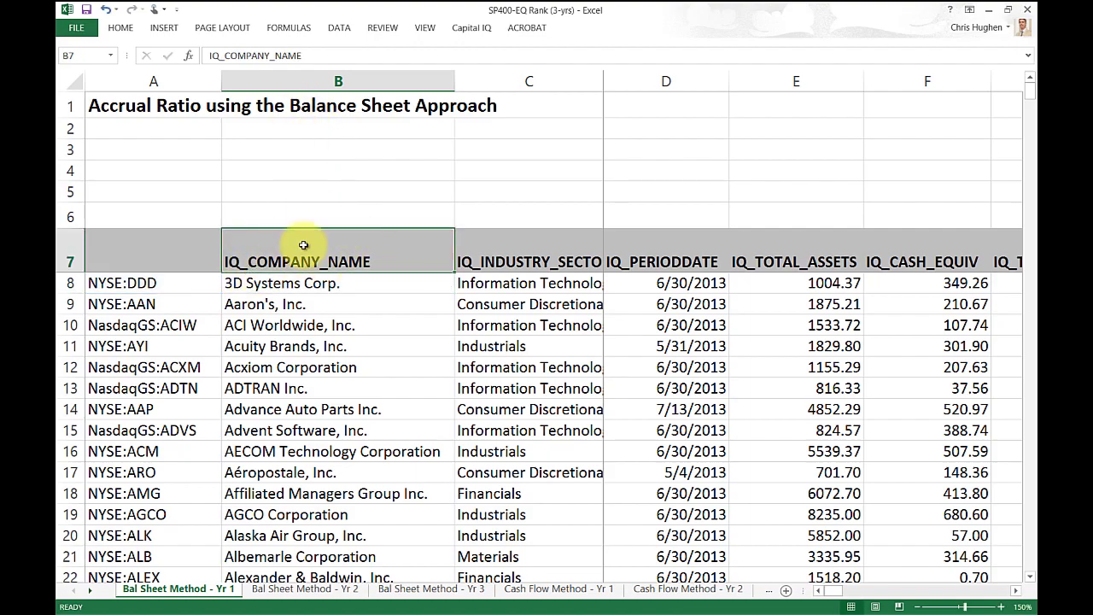
Compare the company name formulas from B8 down to B11 to see how the ticker reference changes
{"action": "left_click", "coordinate": [275, 283]}
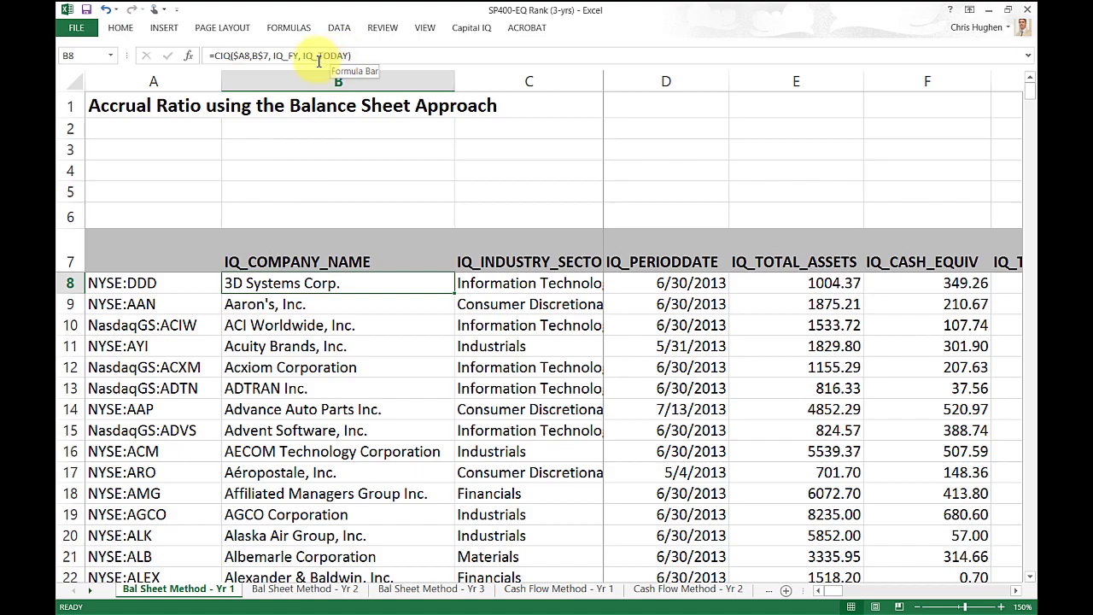
{"action": "key", "text": "Down"}
{"action": "key", "text": "Down"}
{"action": "key", "text": "Down"}
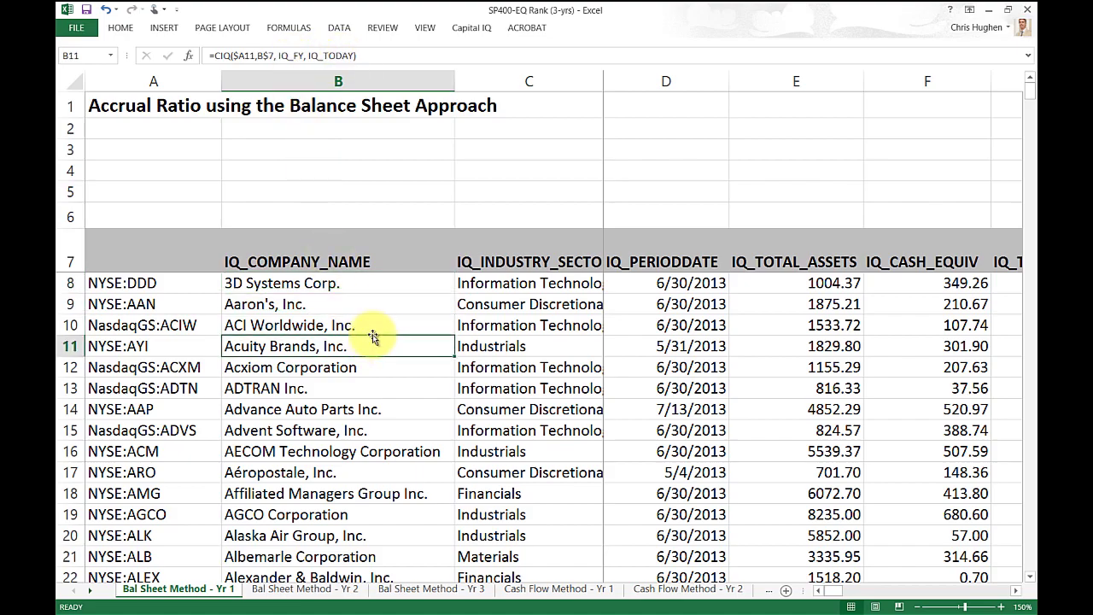
Inspect the row 8 formulas for industry sector, period date and total assets in C8, D8 and E8
{"action": "left_click", "coordinate": [493, 284]}
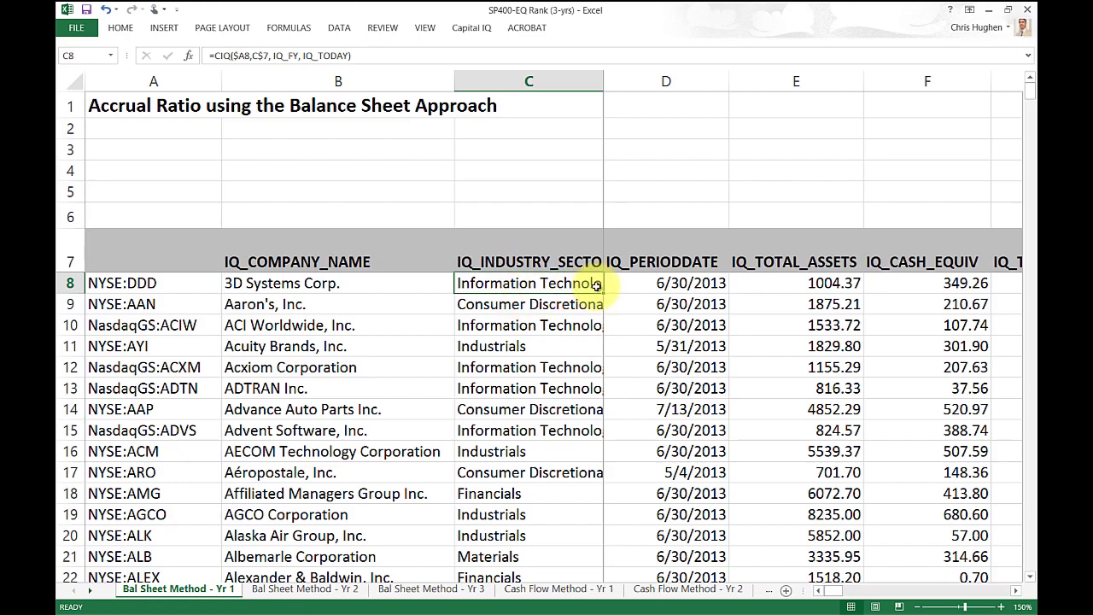
{"action": "left_click", "coordinate": [674, 284]}
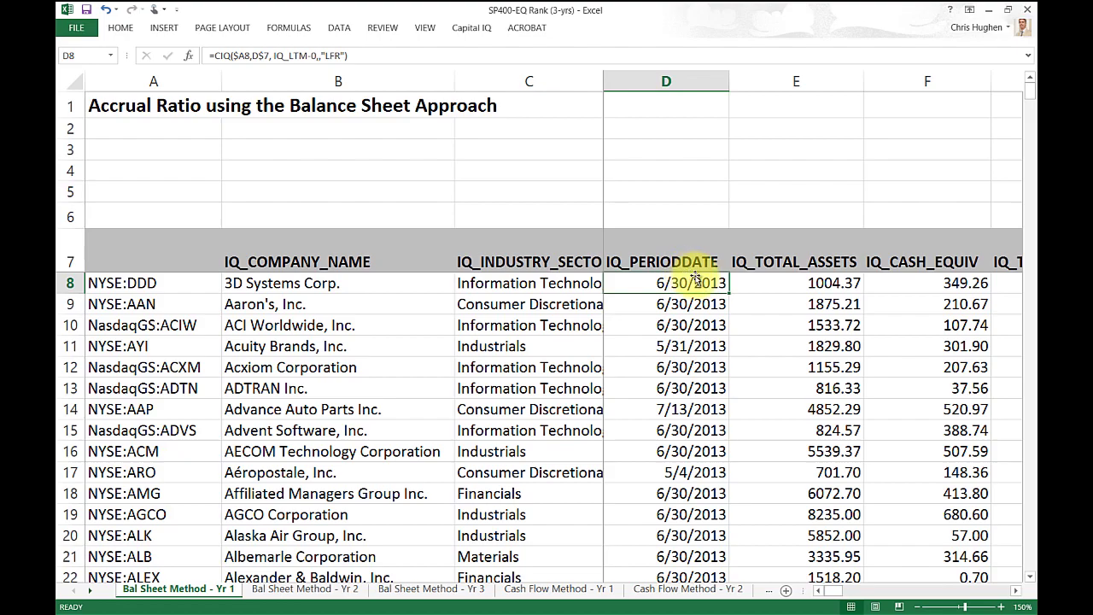
{"action": "left_click", "coordinate": [778, 285]}
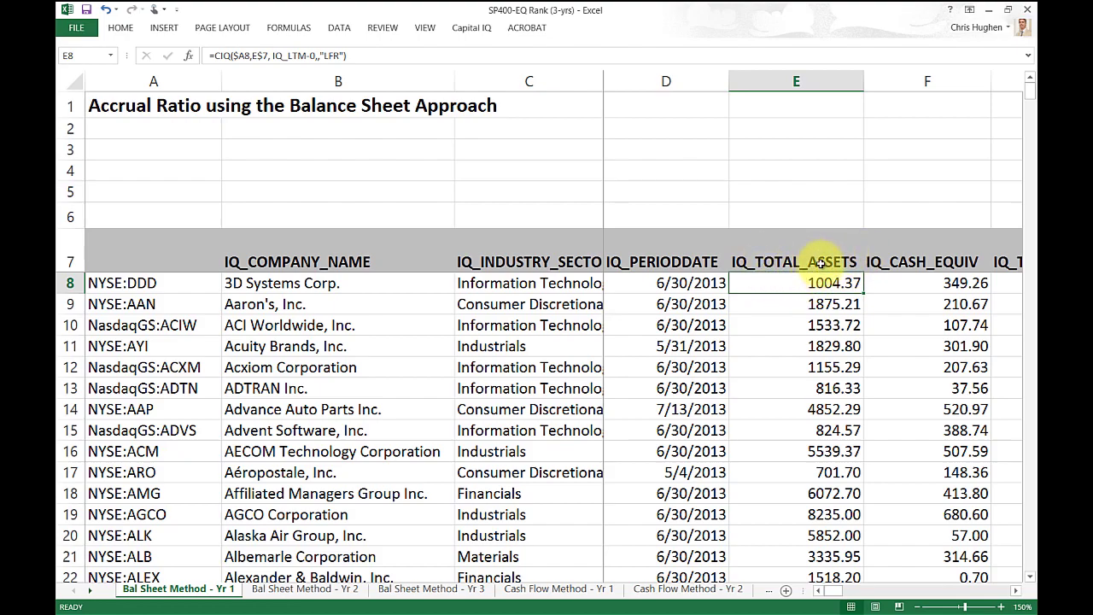
Inspect the IQ_TOTAL_LIAB and IQ_TOTAL_DEBT headers in G7 and H7
{"action": "left_click", "coordinate": [1015, 590]}
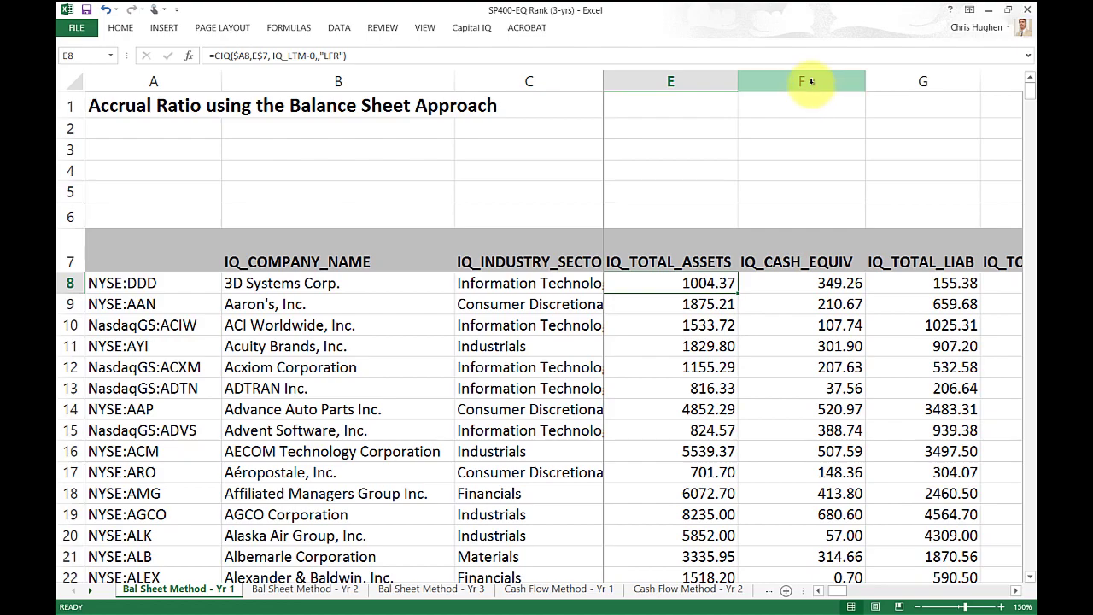
{"action": "left_click", "coordinate": [921, 267]}
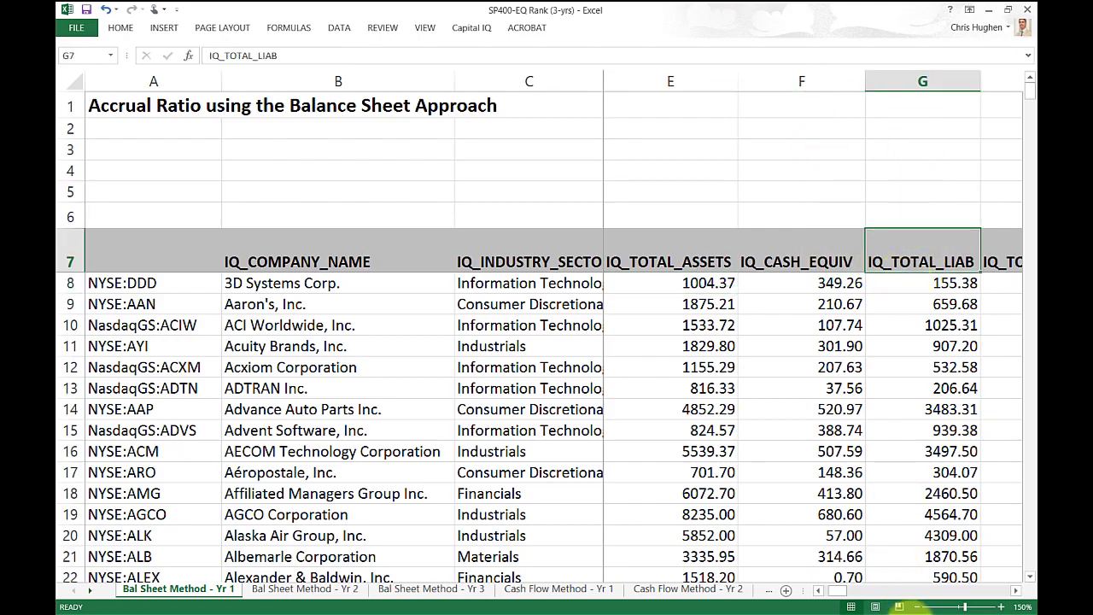
{"action": "left_click", "coordinate": [1015, 589]}
{"action": "left_click", "coordinate": [1015, 590]}
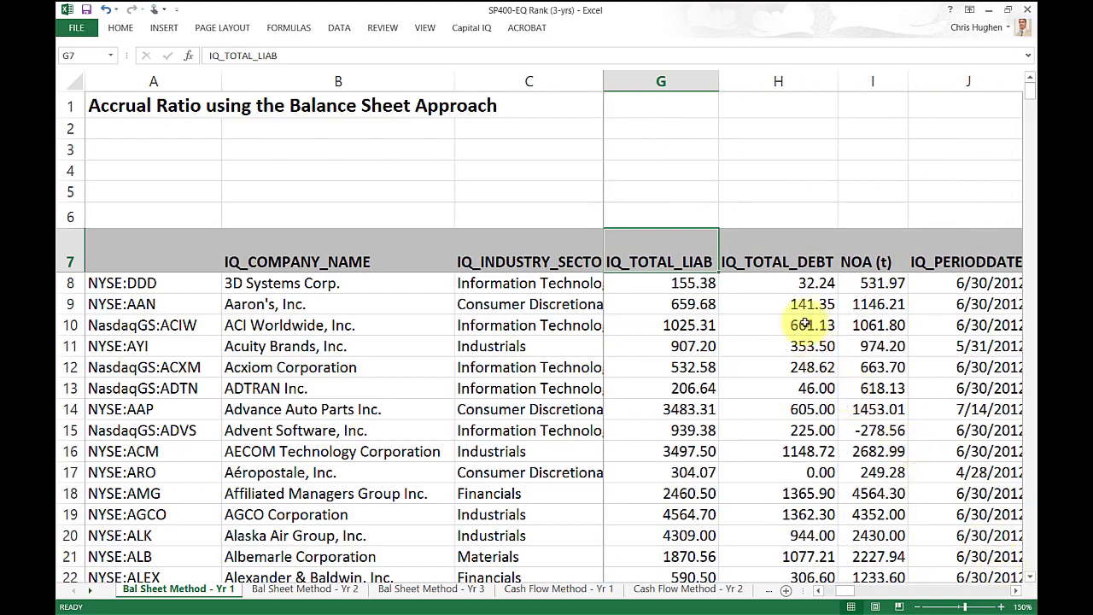
{"action": "left_click", "coordinate": [773, 263]}
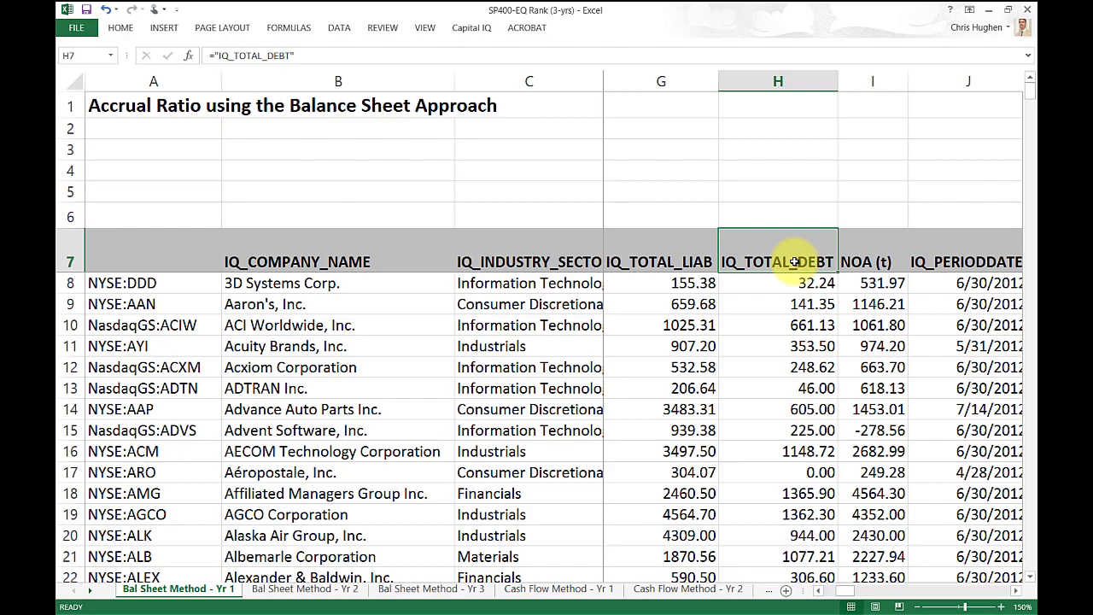
Go back to the total assets header in row 7 and review the balance sheet headers across to total debt in H7
{"action": "key", "text": "Left"}
{"action": "key", "text": "Left"}
{"action": "key", "text": "Left"}
{"action": "key", "text": "Left"}
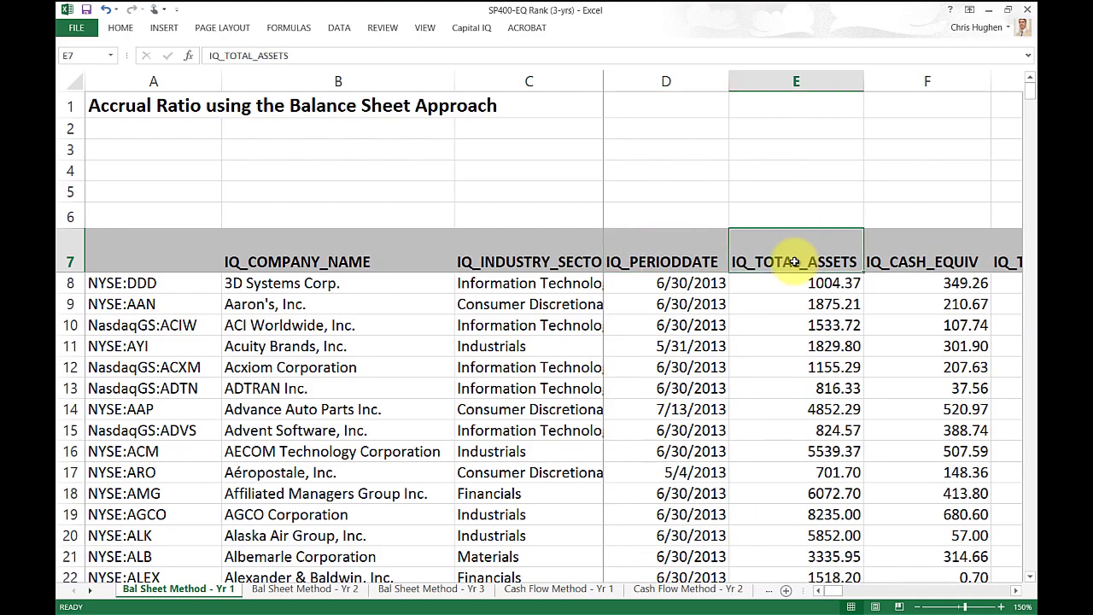
{"action": "key", "text": "Right"}
{"action": "key", "text": "Right"}
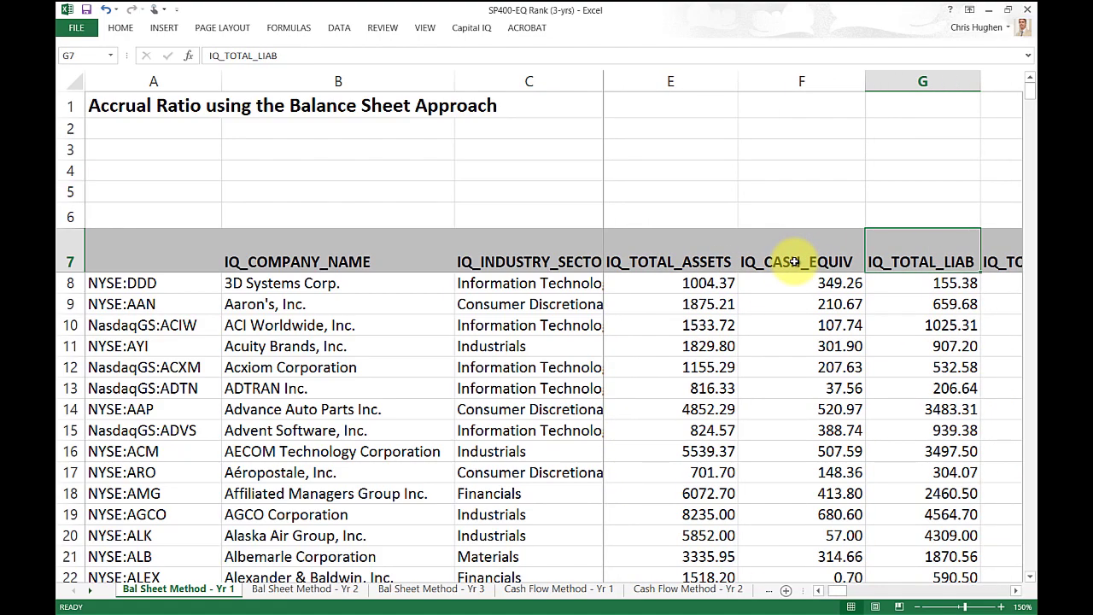
{"action": "key", "text": "Right"}
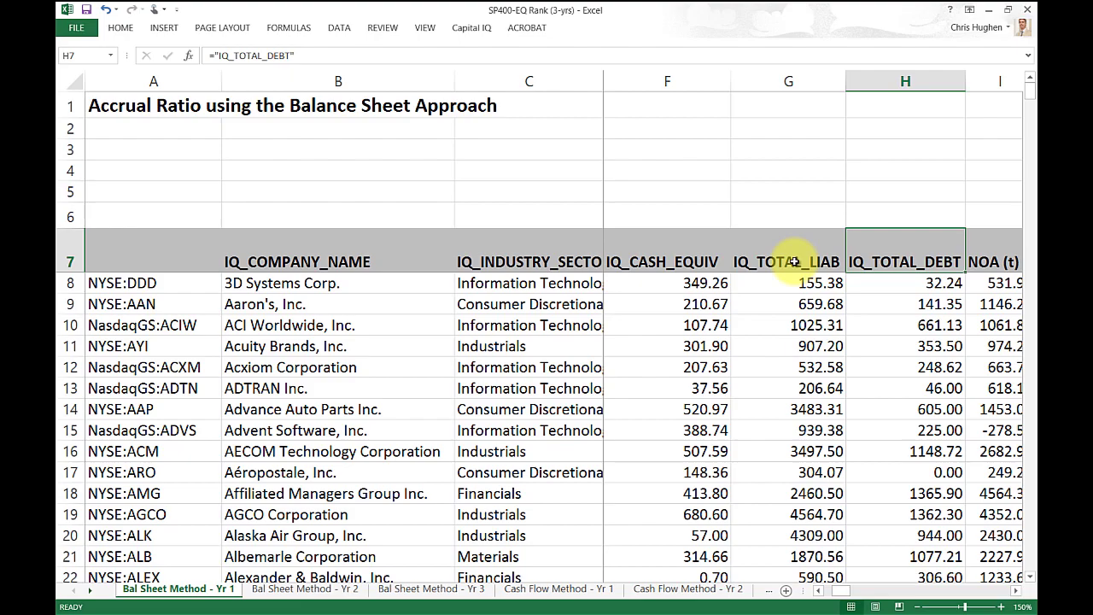
Examine the NOA (t) formula in I8, highlight its cell references, and check its header in I7
{"action": "key", "text": "Right"}
{"action": "key", "text": "Down"}
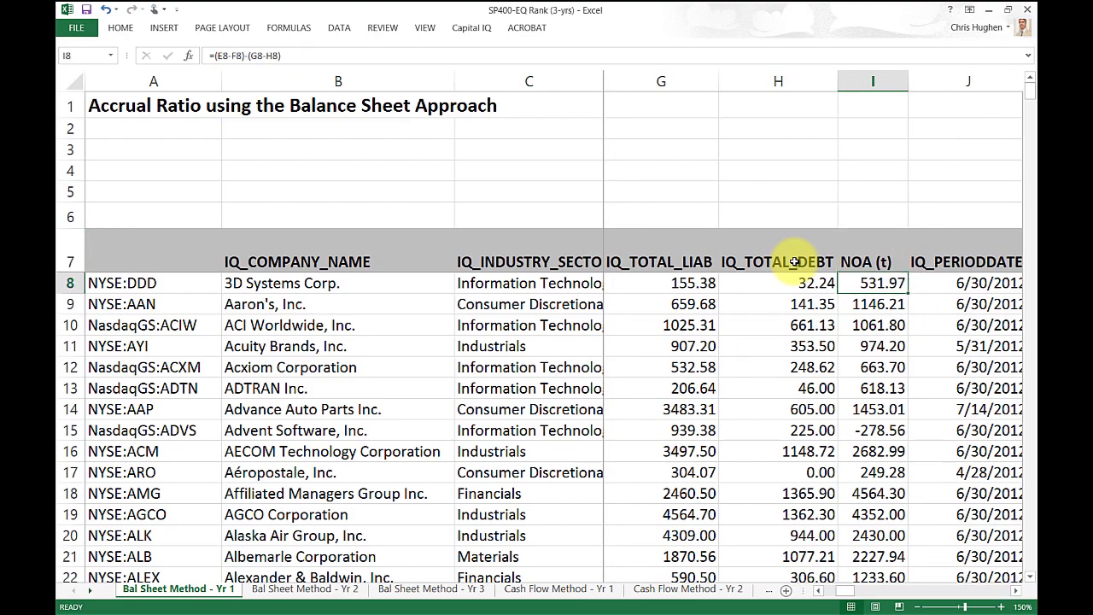
{"action": "left_click", "coordinate": [281, 54]}
{"action": "left_click_drag", "start_coordinate": [209, 53], "coordinate": [285, 56]}
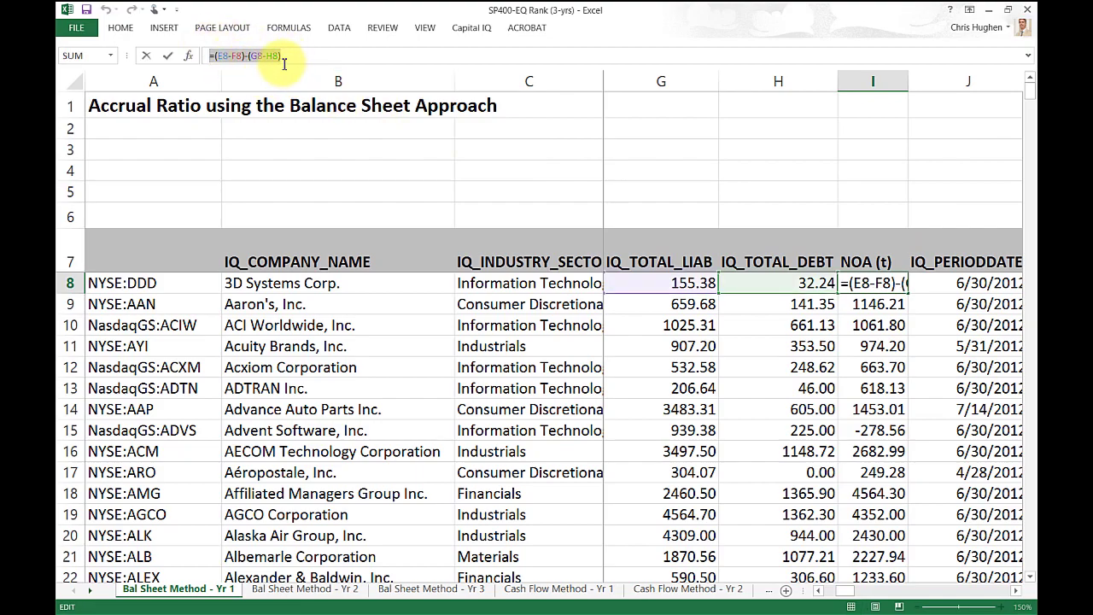
{"action": "left_click", "coordinate": [285, 56]}
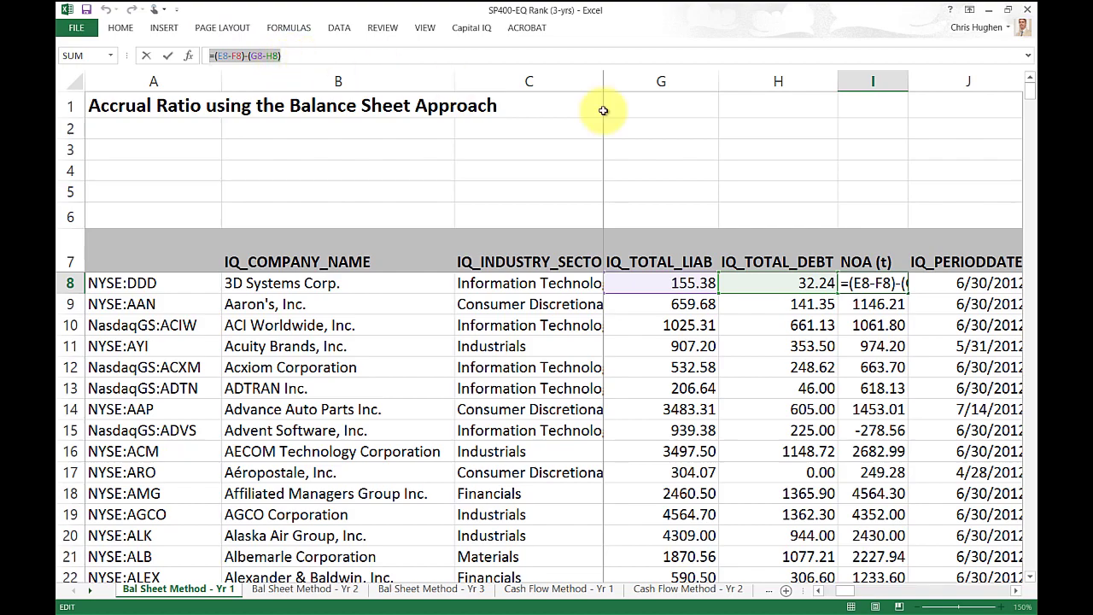
{"action": "left_click", "coordinate": [868, 283]}
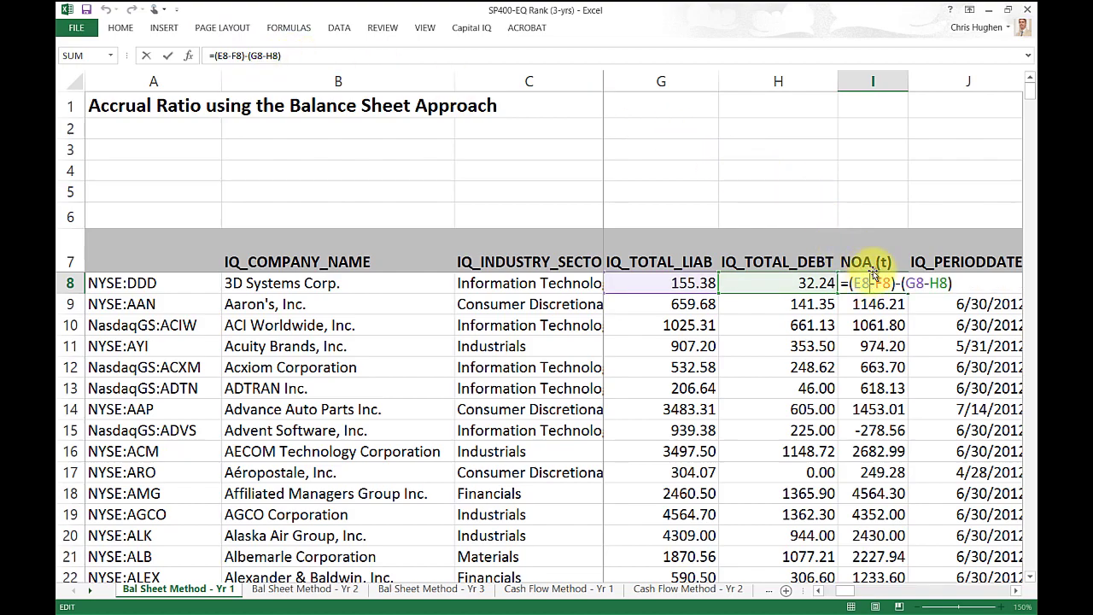
{"action": "key", "text": "ctrl+Return"}
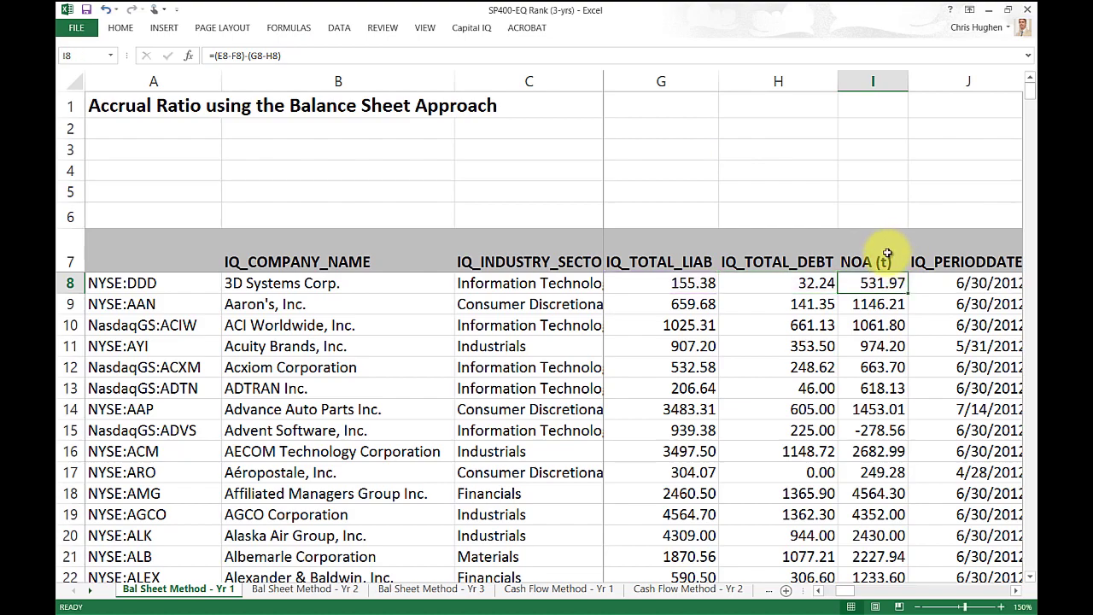
{"action": "left_click", "coordinate": [887, 256]}
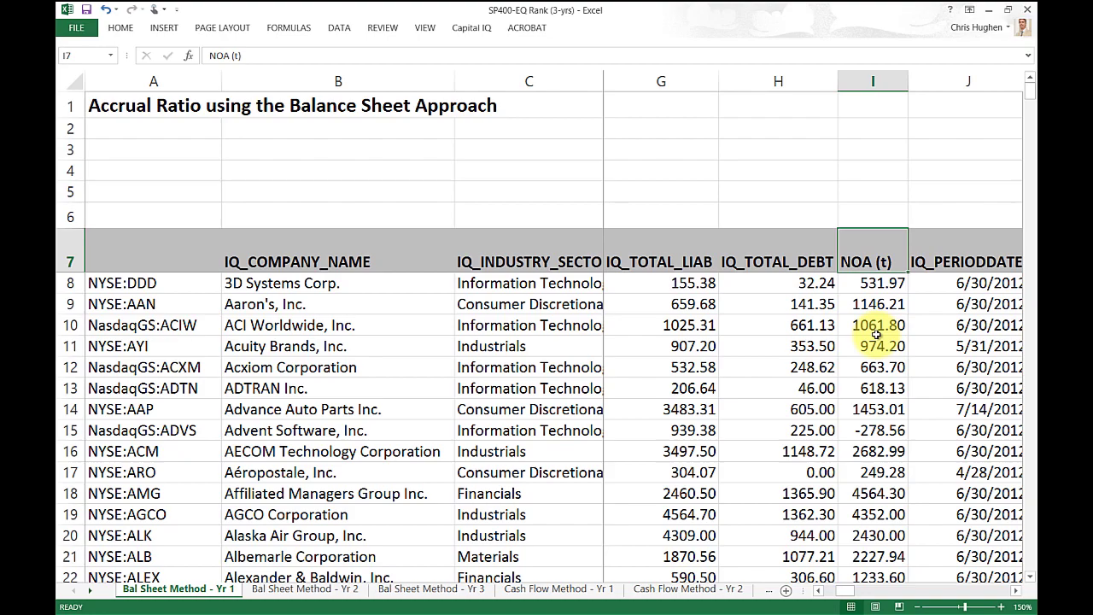
Inspect the prior-year period date formula in J8 and compare it with the current period date formula in D8
{"action": "left_click", "coordinate": [979, 287]}
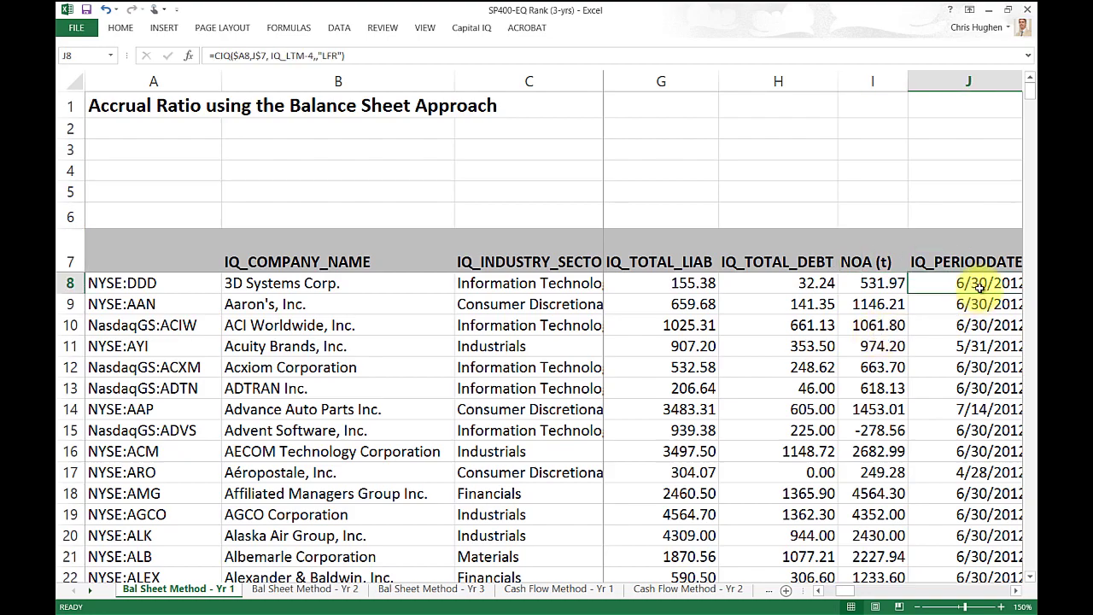
{"action": "scroll", "coordinate": [979, 287], "scroll_direction": "right", "scroll_amount": 2}
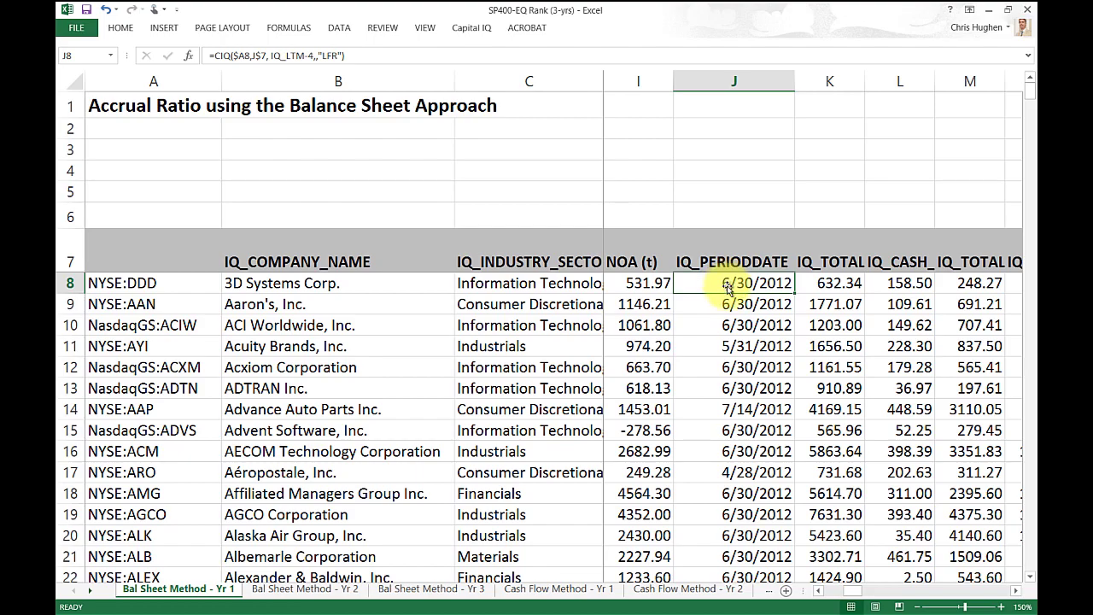
{"action": "key", "text": "Left"}
{"action": "key", "text": "Left"}
{"action": "key", "text": "Left"}
{"action": "key", "text": "Left"}
{"action": "key", "text": "Left"}
{"action": "key", "text": "Left"}
{"action": "key", "text": "Left"}
{"action": "key", "text": "Left"}
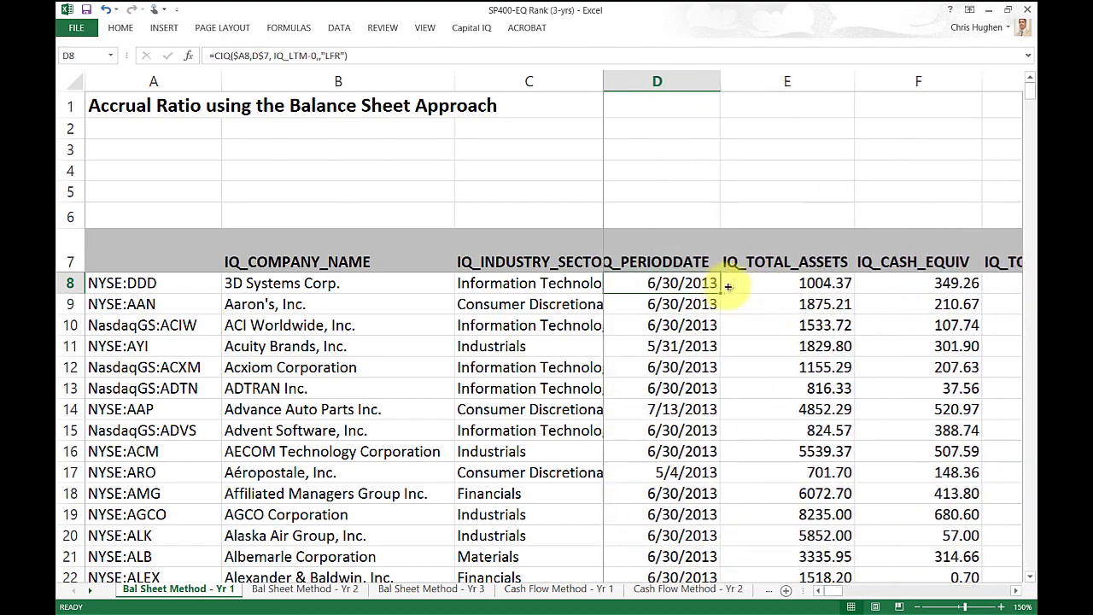
Go back across row 8 from D8 to the prior-year period date formula in J8
{"action": "key", "text": "Right"}
{"action": "key", "text": "Right"}
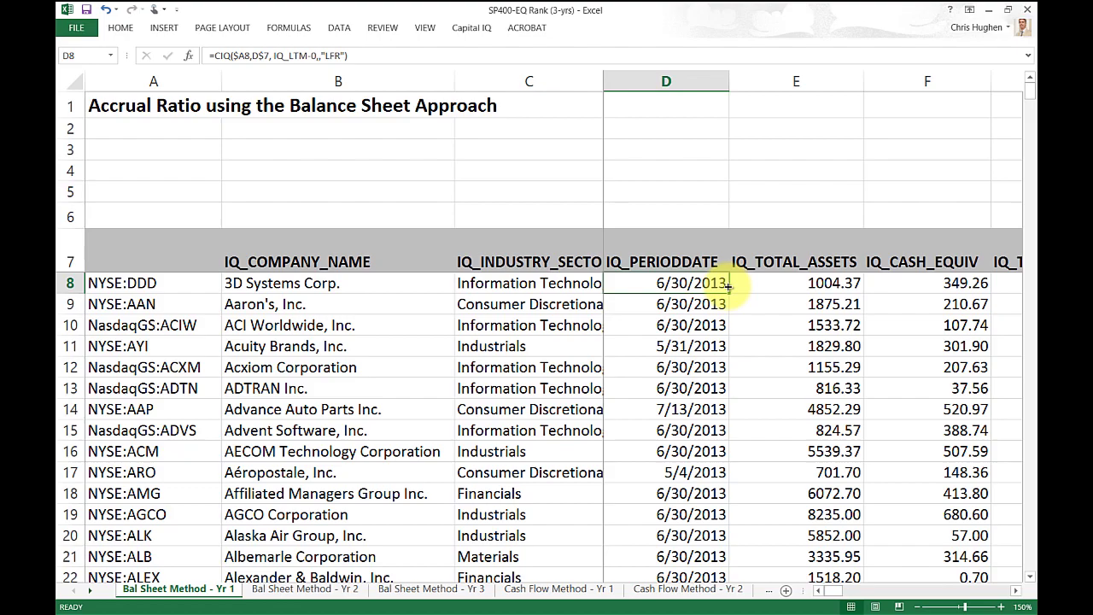
{"action": "key", "text": "Right"}
{"action": "key", "text": "Right"}
{"action": "key", "text": "Right"}
{"action": "key", "text": "Right"}
{"action": "key", "text": "Right"}
{"action": "key", "text": "Right"}
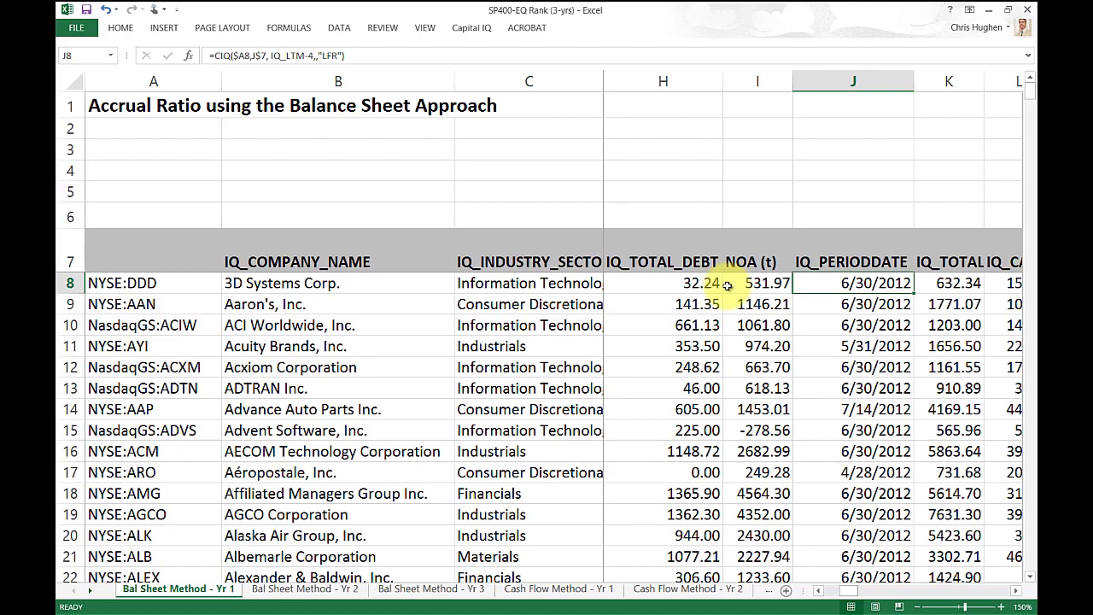
Review the prior-year formulas for total assets, cash and total liabilities in K8 through M8
{"action": "key", "text": "Right"}
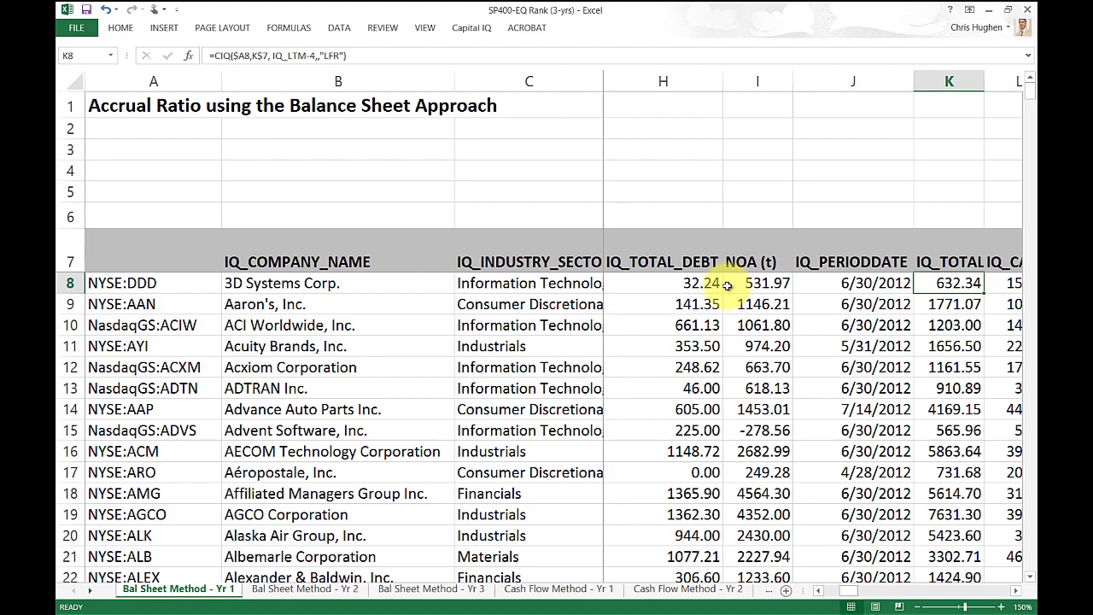
{"action": "key", "text": "Right"}
{"action": "key", "text": "Right"}
{"action": "key", "text": "Left"}
{"action": "key", "text": "Left"}
Check the prior-year balance sheet headers one by one from total assets in K7 to total debt in N7
{"action": "key", "text": "Up"}
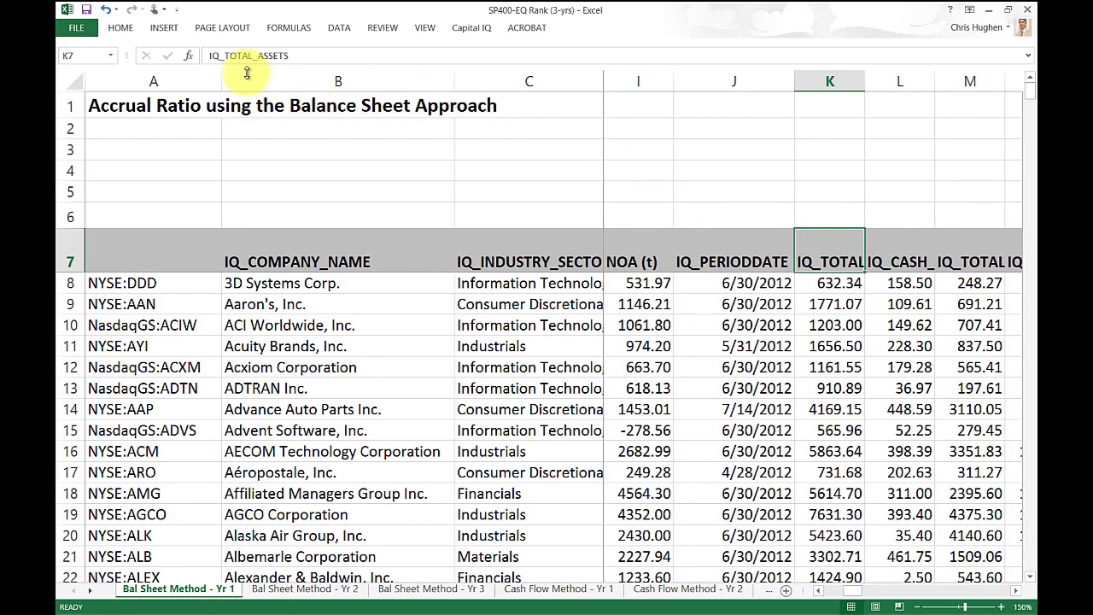
{"action": "left_click", "coordinate": [901, 252]}
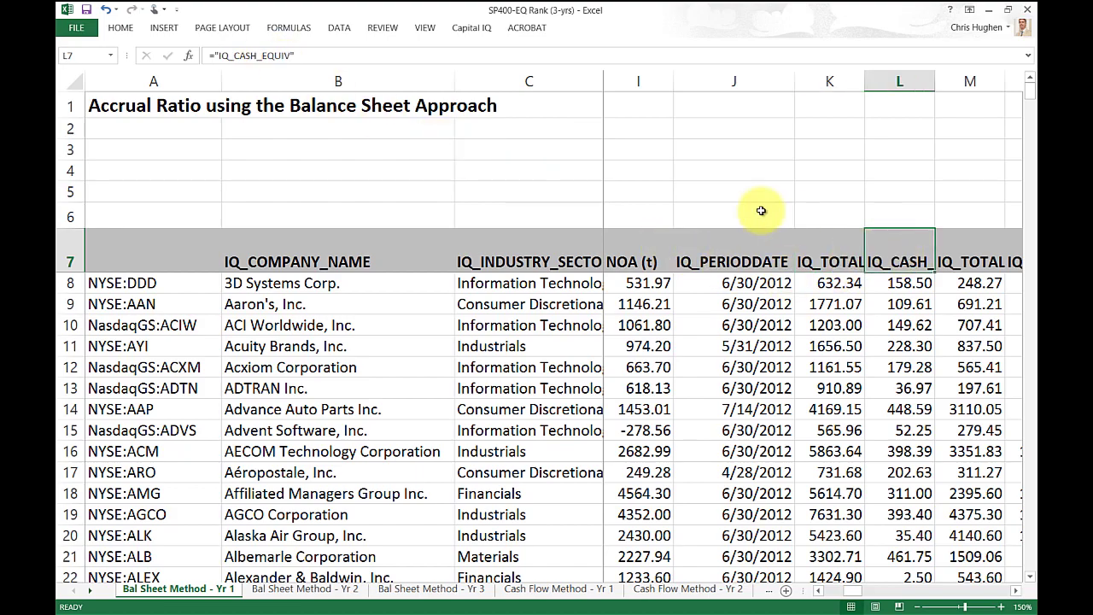
{"action": "left_click", "coordinate": [285, 55]}
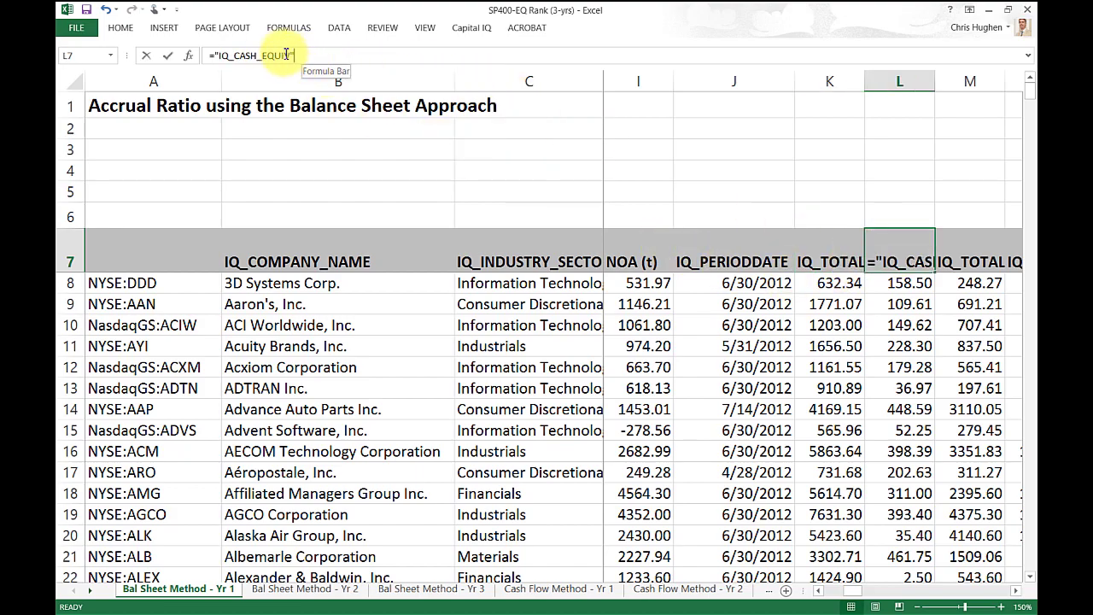
{"action": "left_click", "coordinate": [967, 257]}
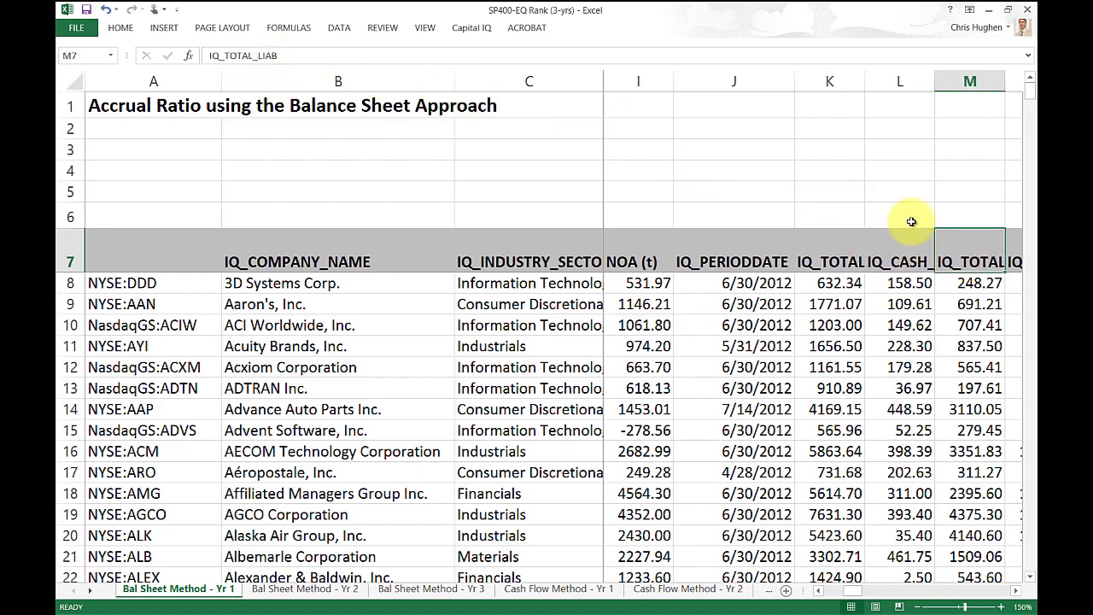
{"action": "scroll", "coordinate": [1000, 576], "scroll_direction": "right", "scroll_amount": 3}
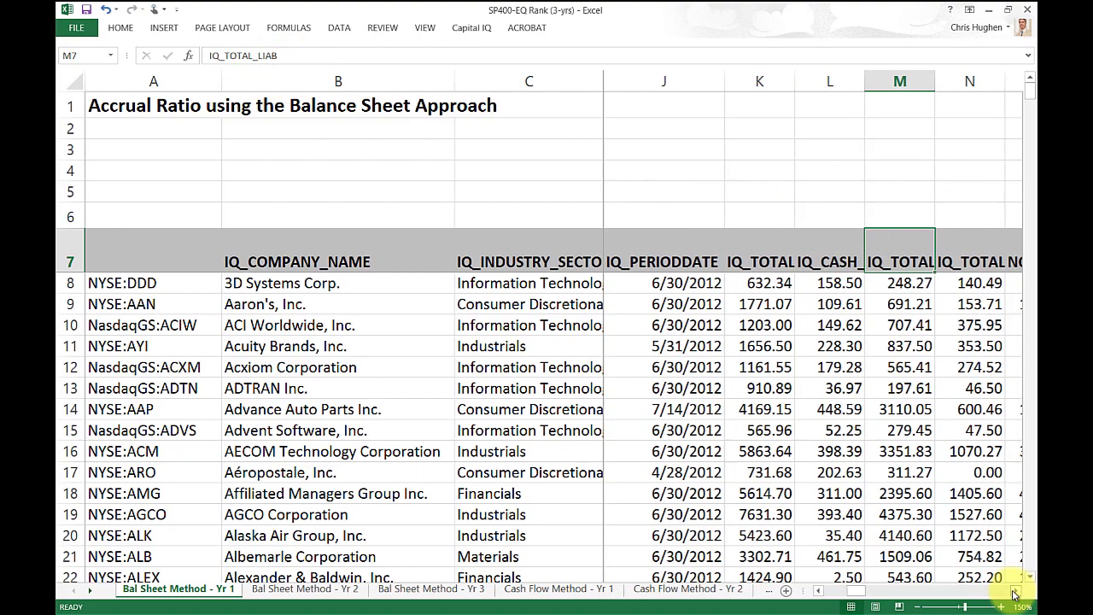
{"action": "left_click", "coordinate": [781, 250]}
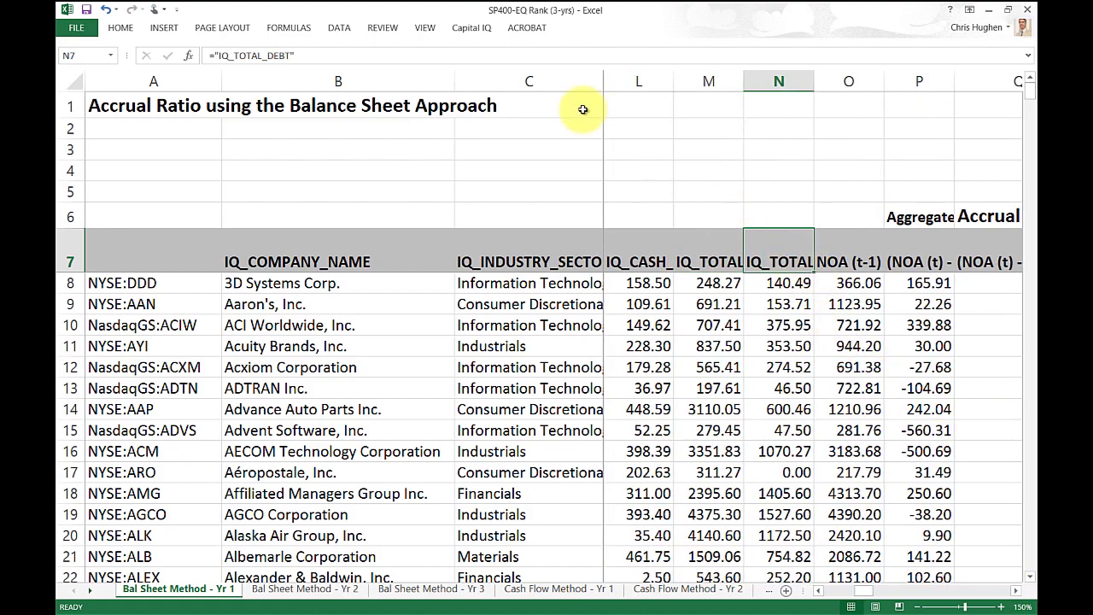
{"action": "left_click", "coordinate": [305, 57]}
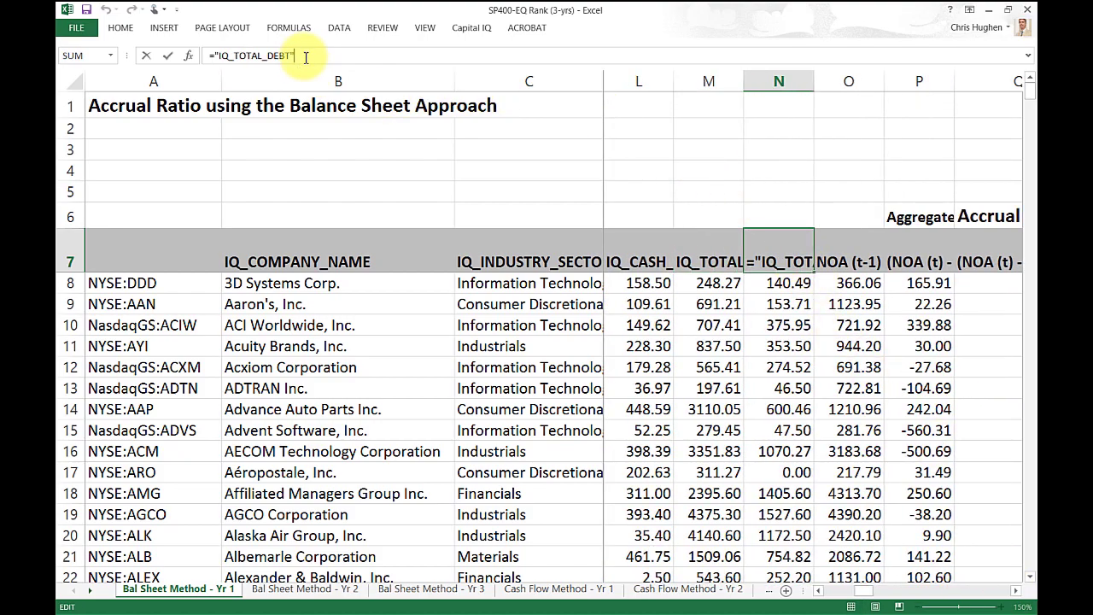
Inspect the NOA (t-1) formula in O8 and the aggregate accruals formula in P8 together with its header in P7
{"action": "left_click", "coordinate": [859, 282]}
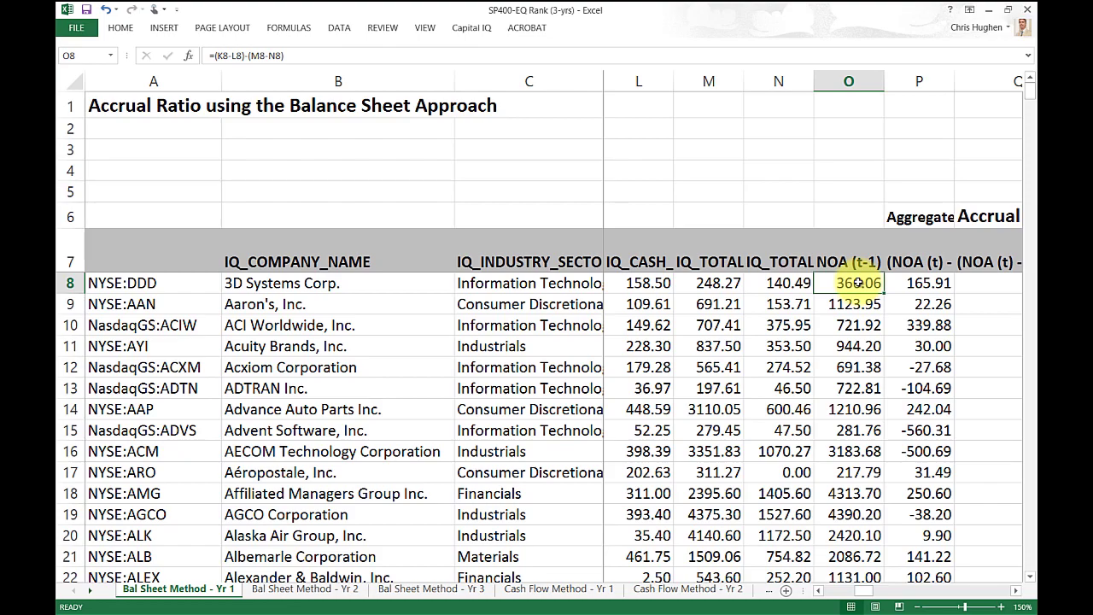
{"action": "key", "text": "Right"}
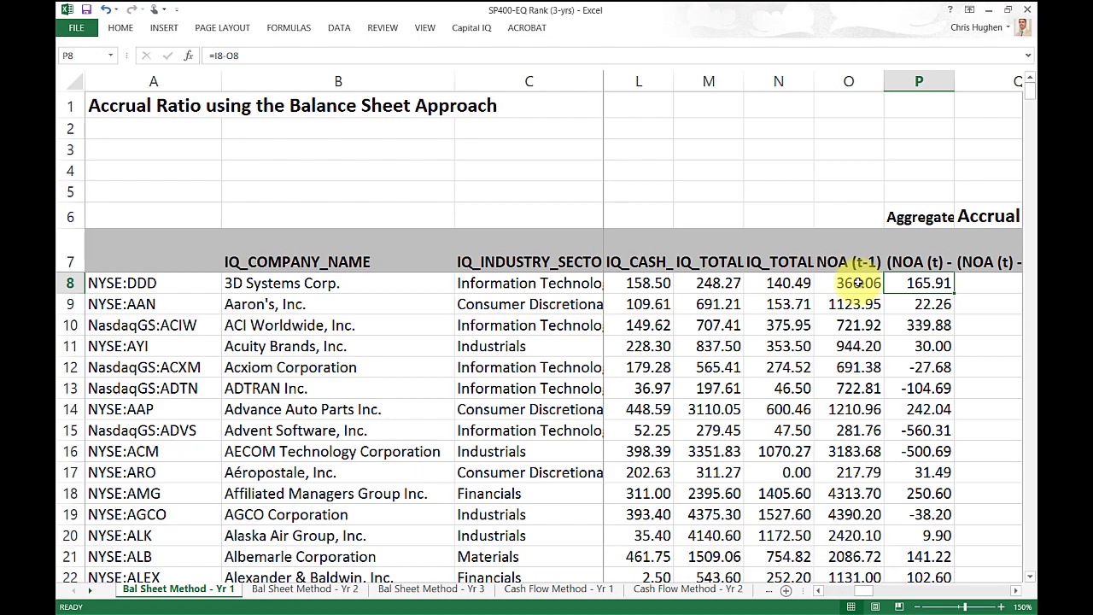
{"action": "key", "text": "Right"}
{"action": "key", "text": "Right"}
{"action": "key", "text": "Right"}
{"action": "key", "text": "Left"}
{"action": "key", "text": "Left"}
{"action": "key", "text": "Left"}
{"action": "key", "text": "Left"}
{"action": "key", "text": "Right"}
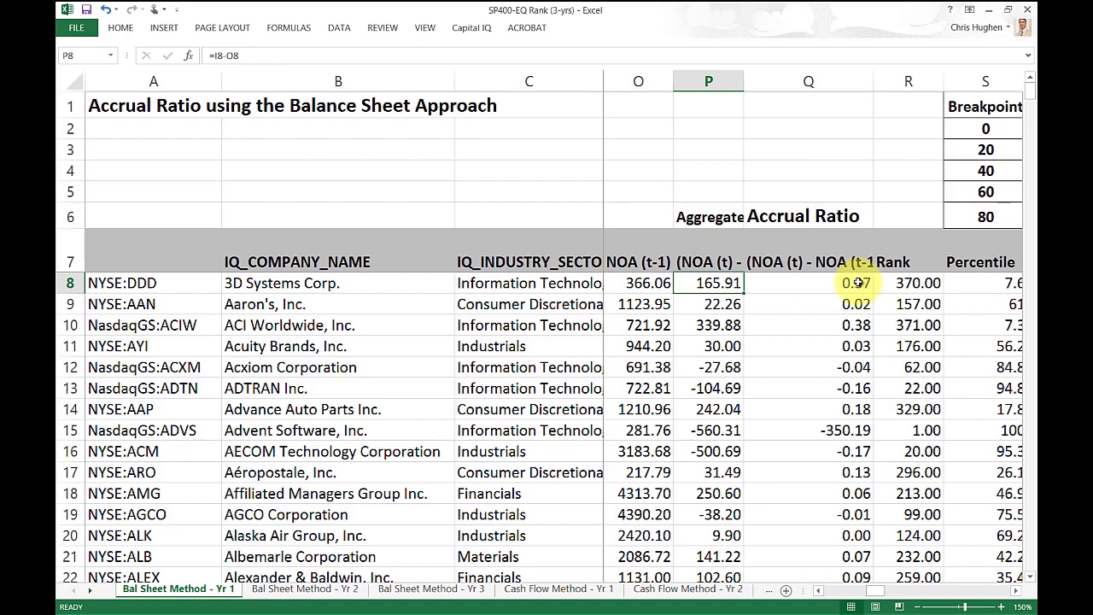
{"action": "key", "text": "Up"}
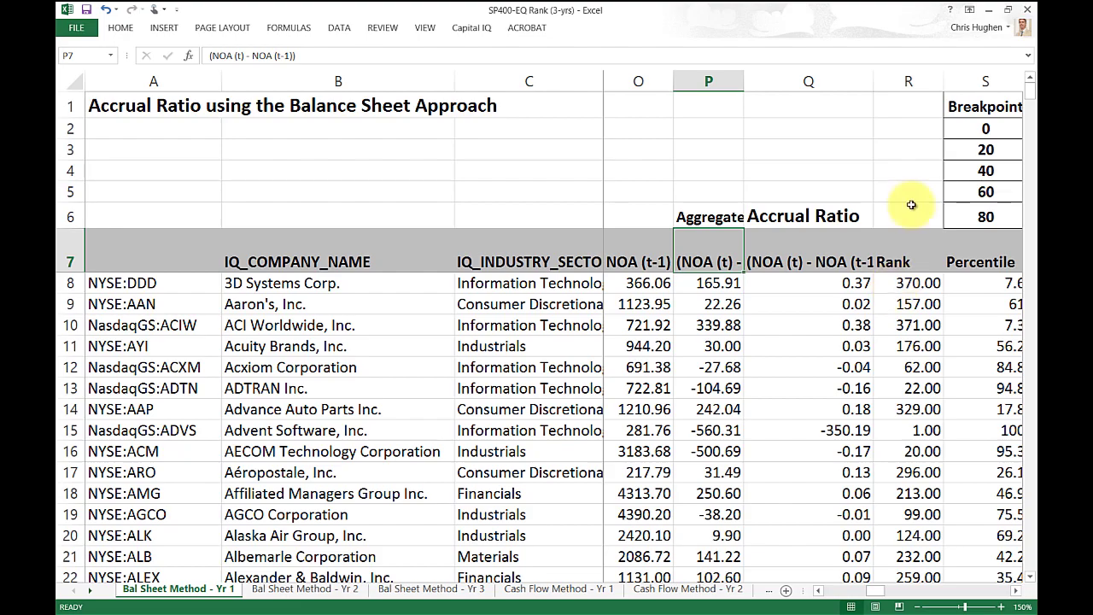
{"action": "left_click_drag", "start_coordinate": [298, 55], "coordinate": [191, 58]}
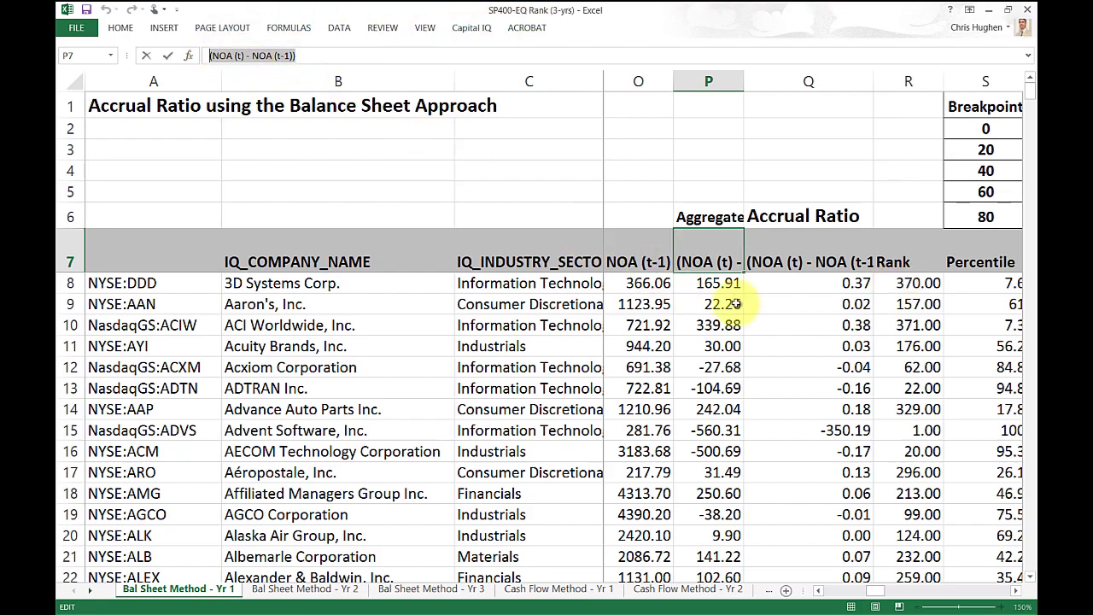
Compare the accrual ratio formula in Q8 with its definition in Q7 and identify the row's company in B8
{"action": "left_click", "coordinate": [841, 286]}
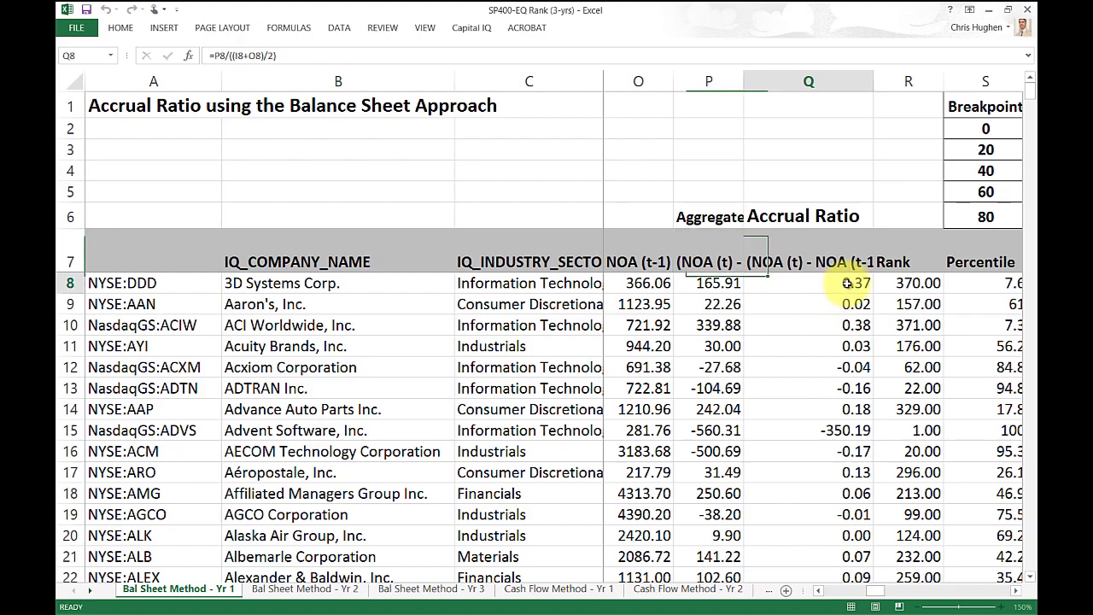
{"action": "left_click", "coordinate": [841, 266]}
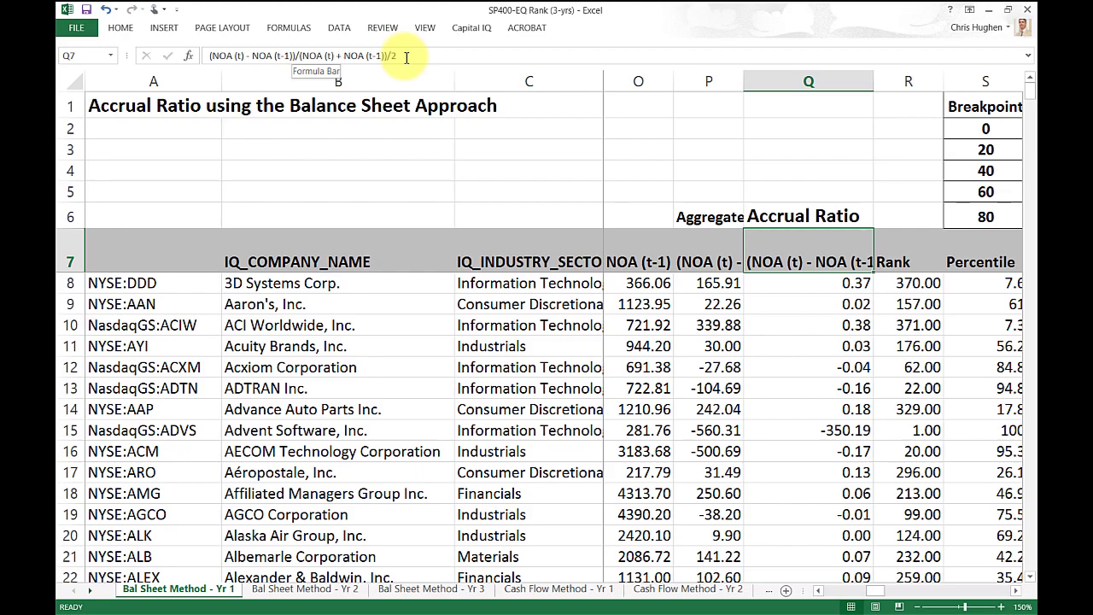
{"action": "left_click", "coordinate": [853, 286]}
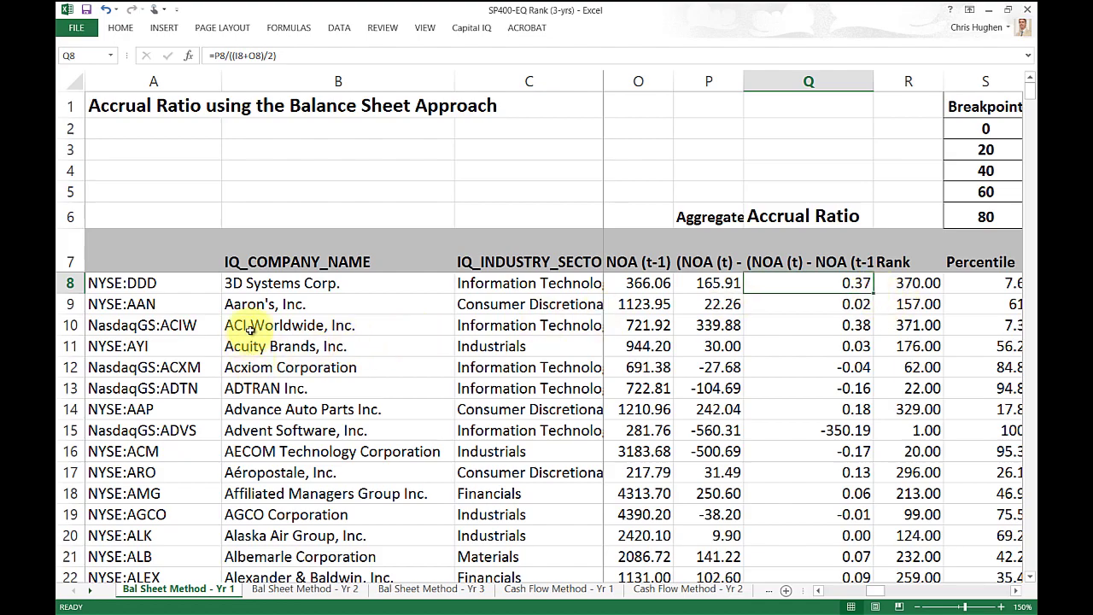
{"action": "left_click", "coordinate": [286, 283]}
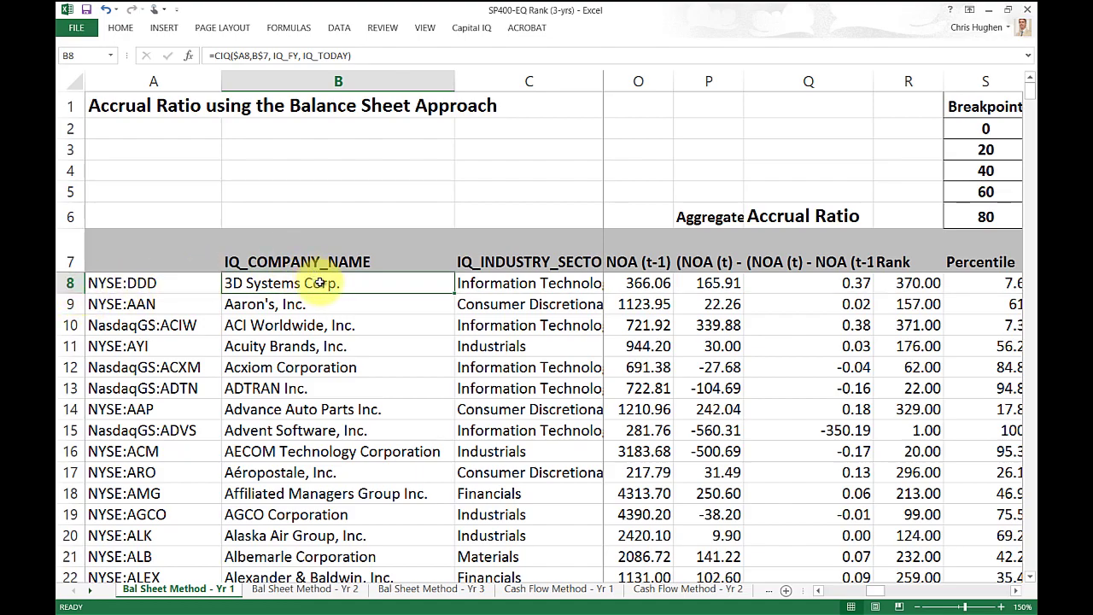
Inspect the rank formula in R8 alongside the accrual ratio in Q8 that it ranks
{"action": "left_click", "coordinate": [1015, 590]}
{"action": "left_click", "coordinate": [1015, 590]}
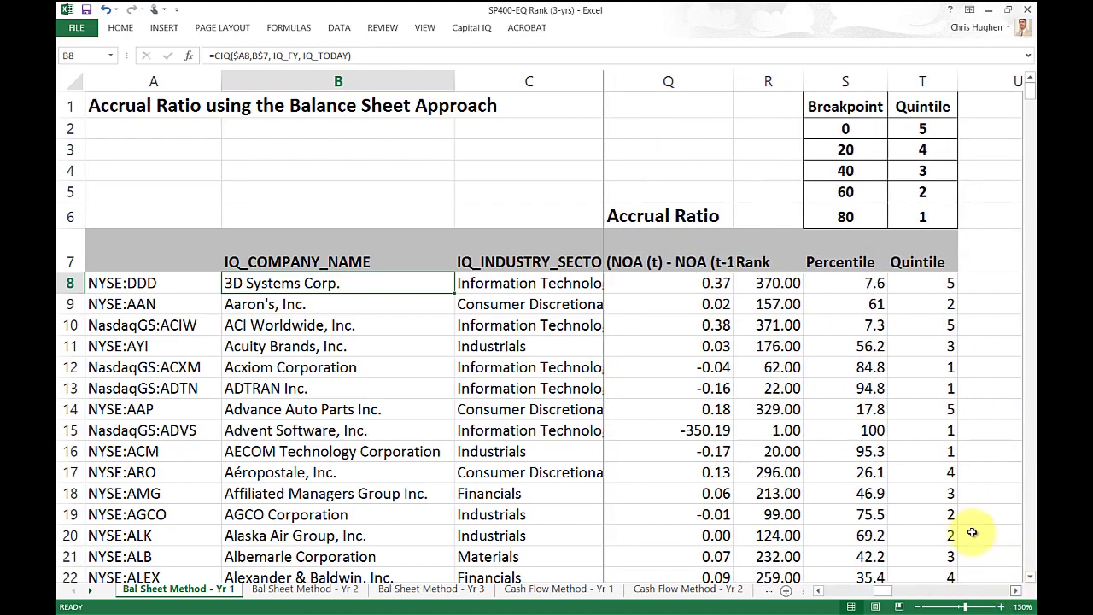
{"action": "left_click", "coordinate": [710, 282]}
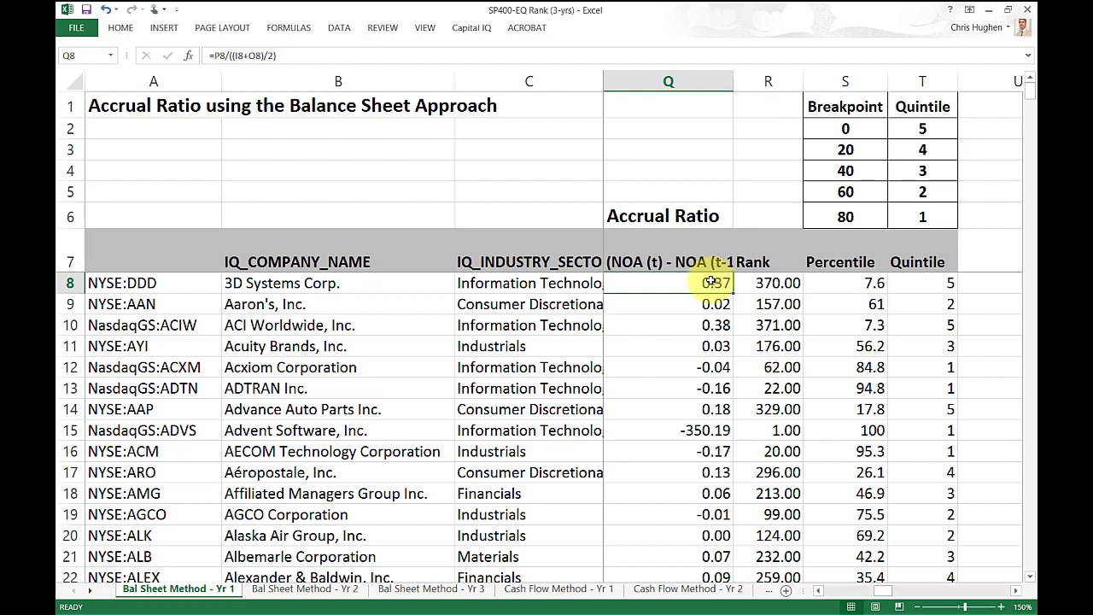
{"action": "left_click", "coordinate": [782, 287]}
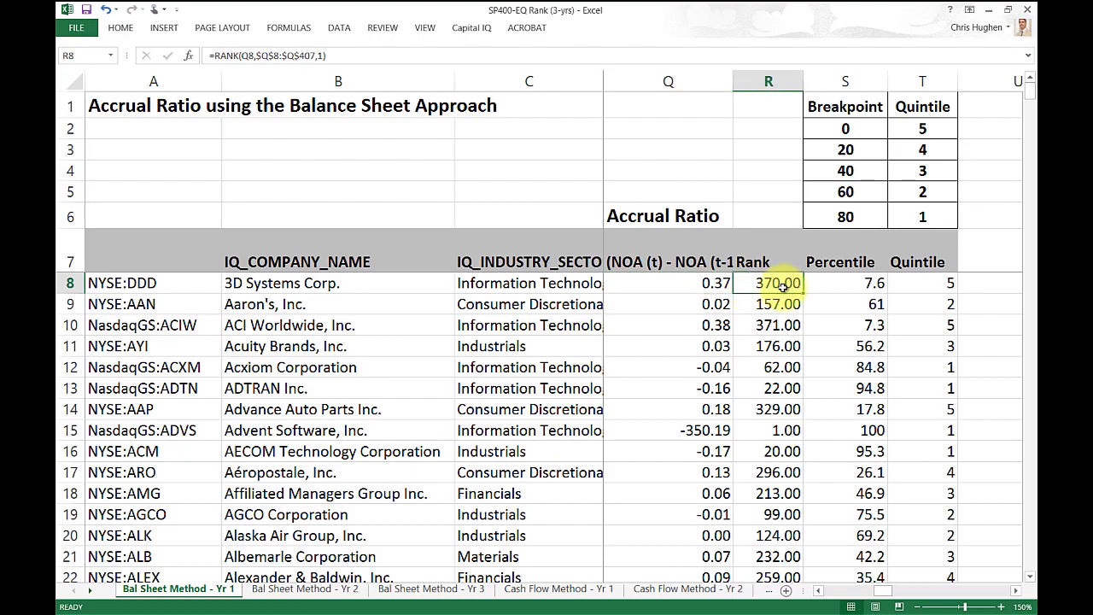
{"action": "left_click", "coordinate": [723, 283]}
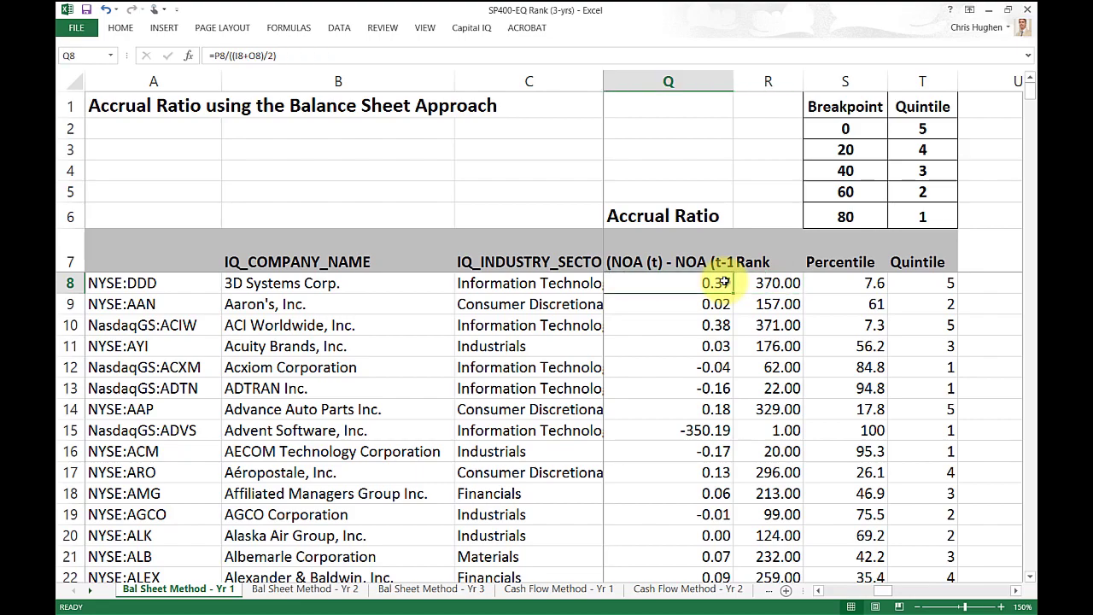
{"action": "left_click", "coordinate": [777, 284]}
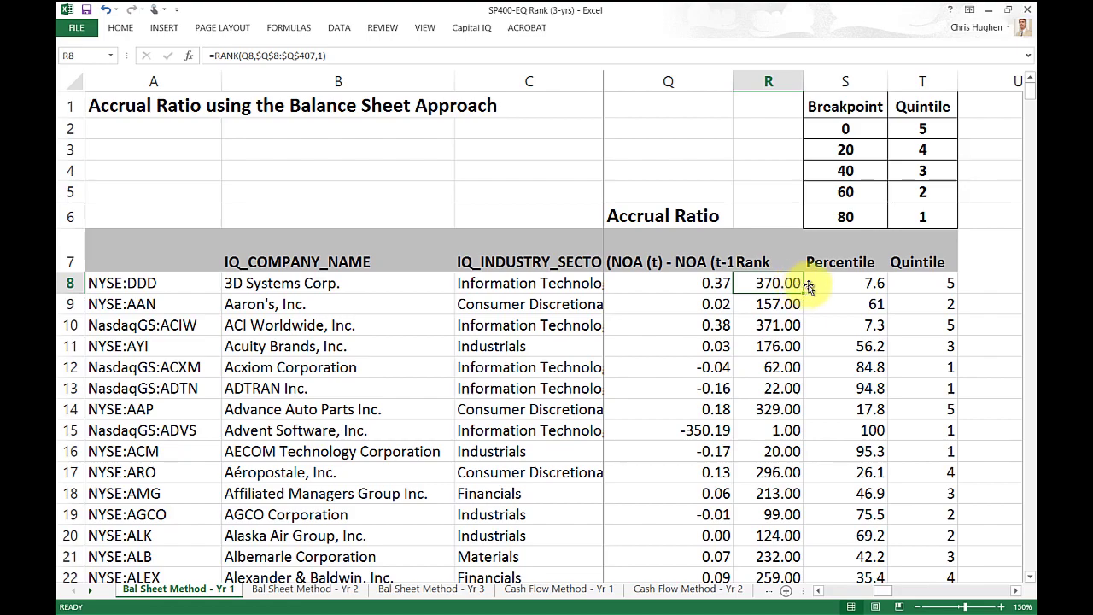
Inspect the percentile formula in S8 and the quintile lookup formula in T8
{"action": "left_click", "coordinate": [824, 284]}
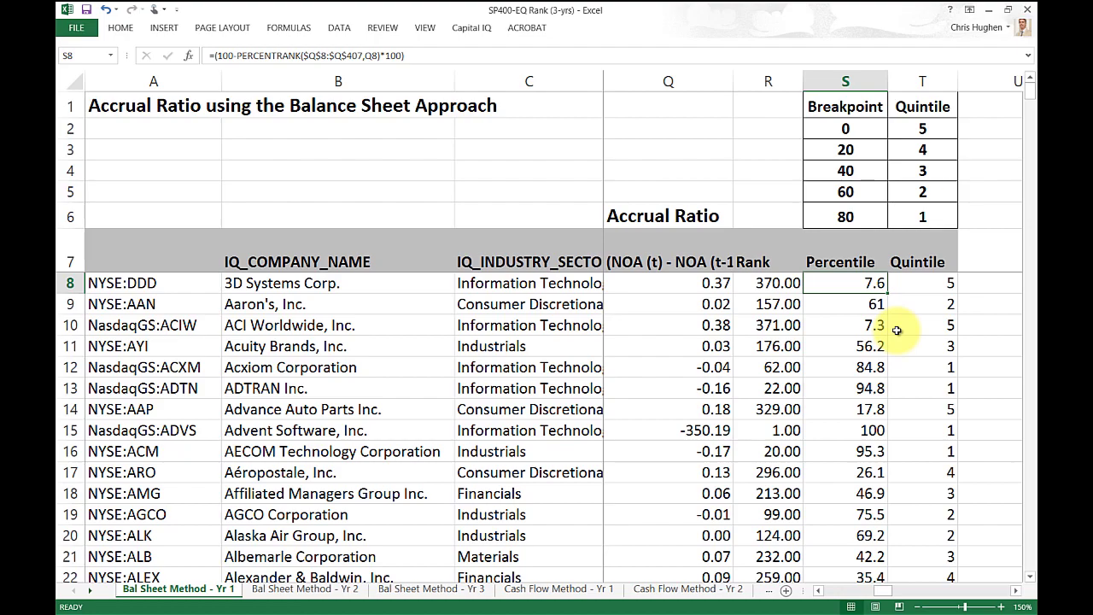
{"action": "left_click", "coordinate": [903, 285]}
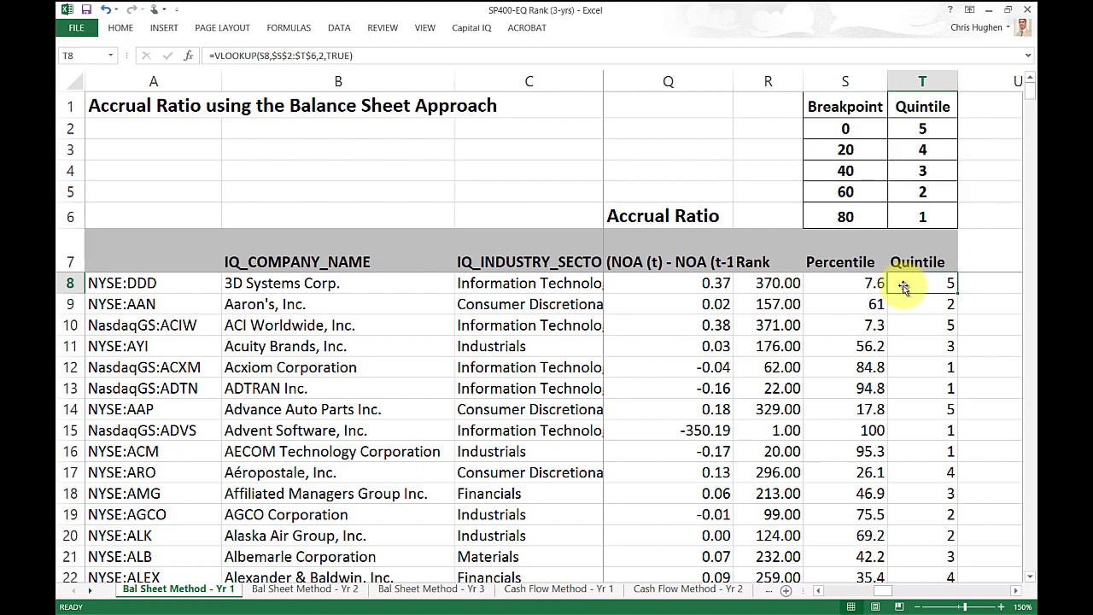
Examine ADTRAN Inc. in row 13, checking its accrual ratio, rank, percentile and quintile formulas in Q13 through T13
{"action": "left_click", "coordinate": [71, 388]}
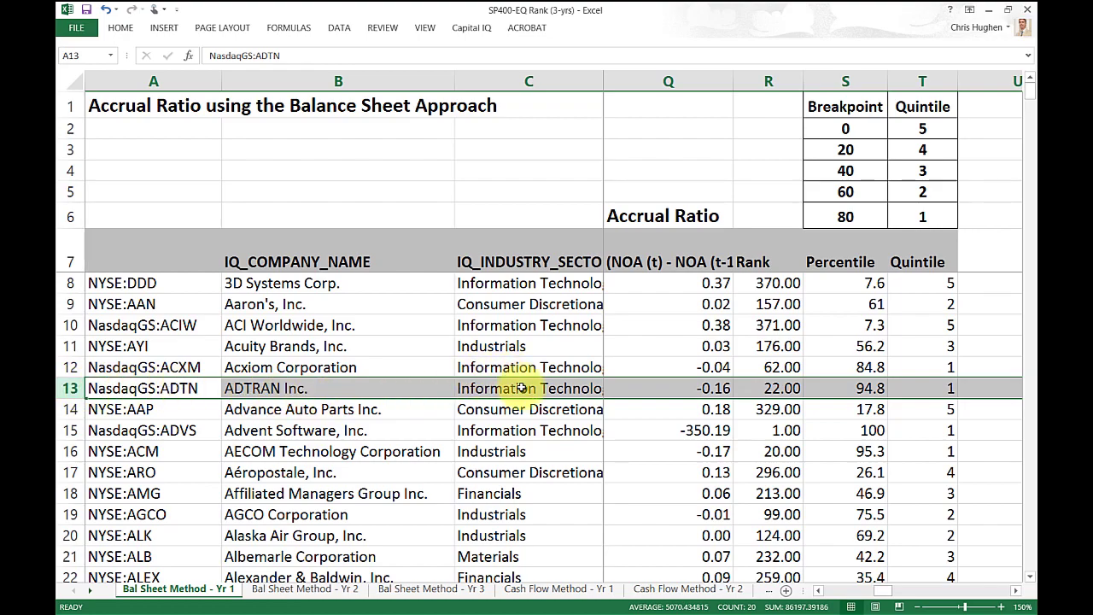
{"action": "left_click", "coordinate": [707, 389]}
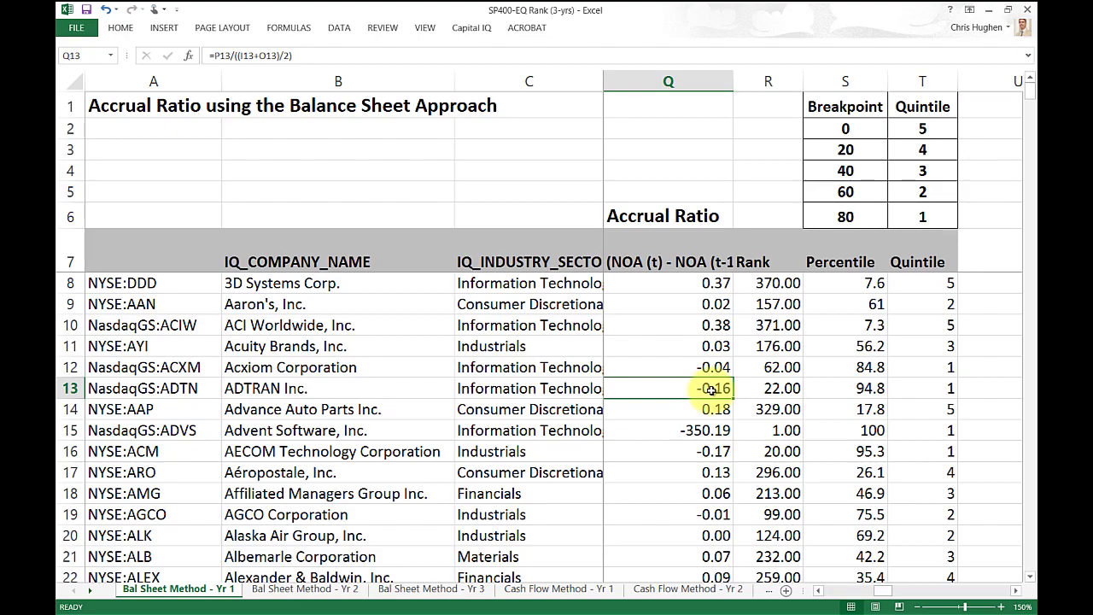
{"action": "left_click", "coordinate": [784, 389]}
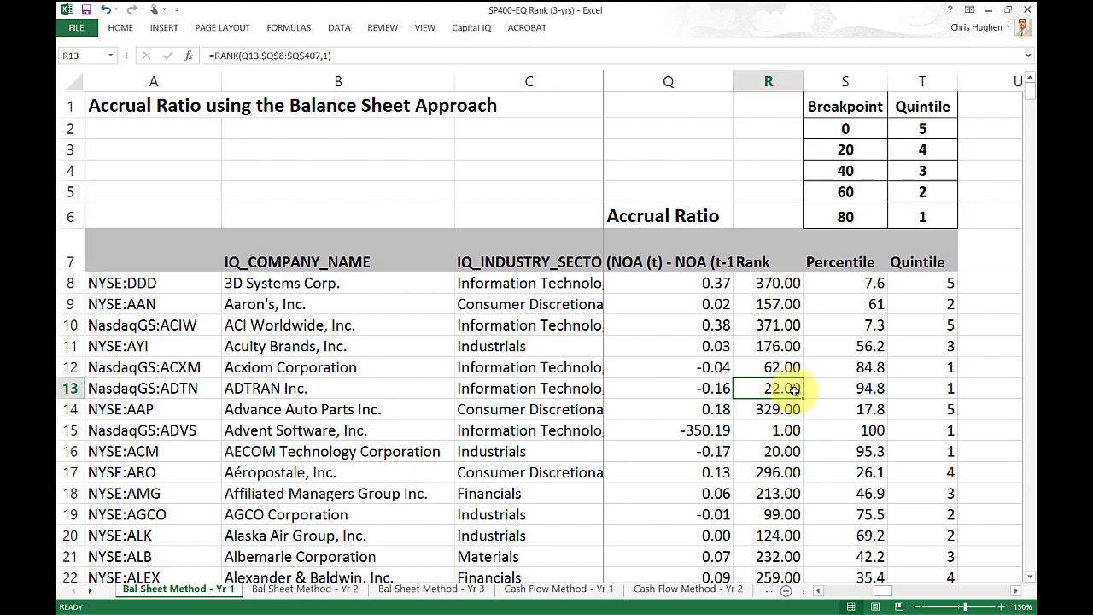
{"action": "left_click", "coordinate": [879, 389]}
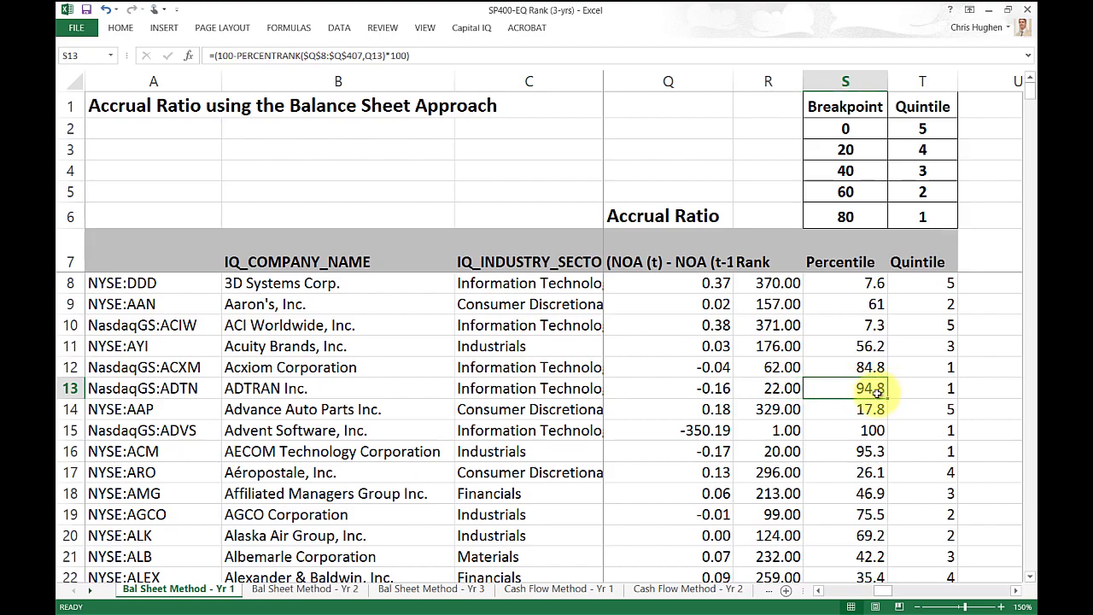
{"action": "left_click", "coordinate": [919, 398]}
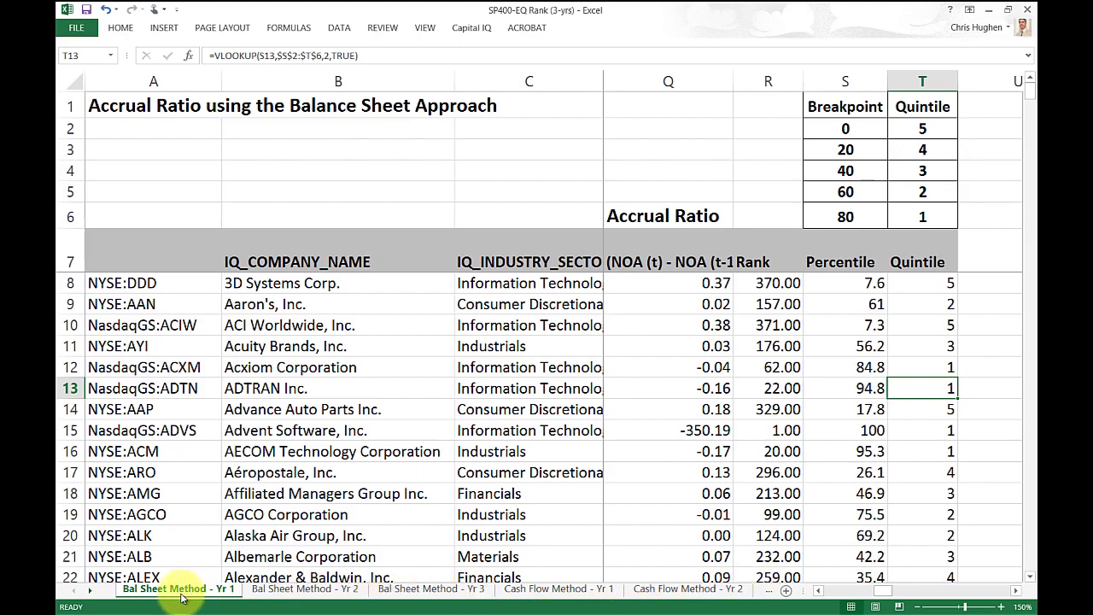
On the Bal Sheet Method - Yr 2 sheet, inspect the Capital IQ period date formulas in D8 and J8
{"action": "left_click", "coordinate": [281, 589]}
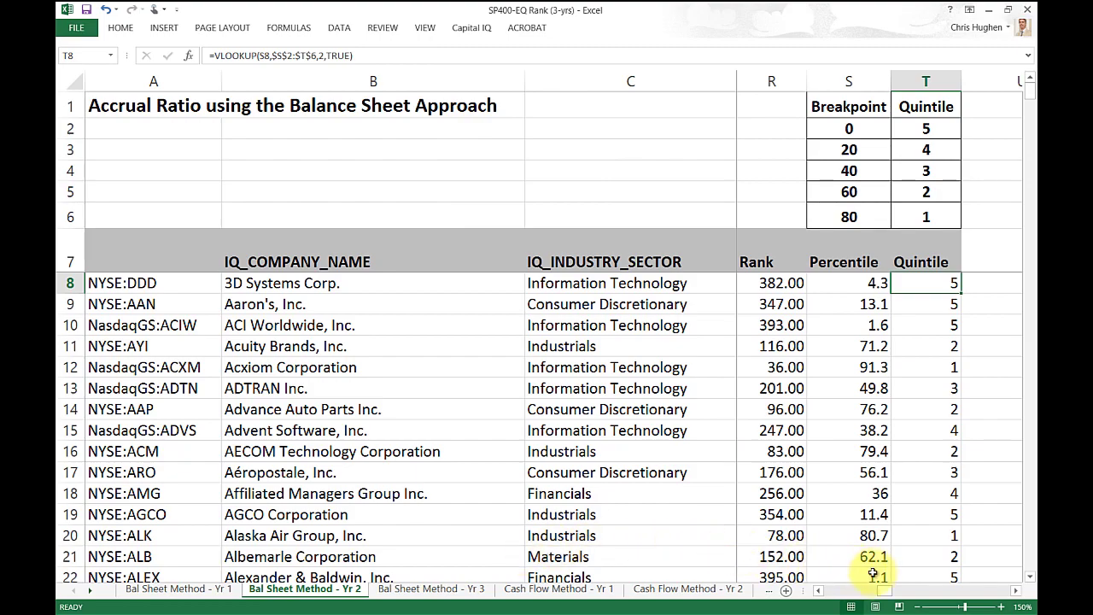
{"action": "left_click_drag", "start_coordinate": [886, 591], "coordinate": [815, 589]}
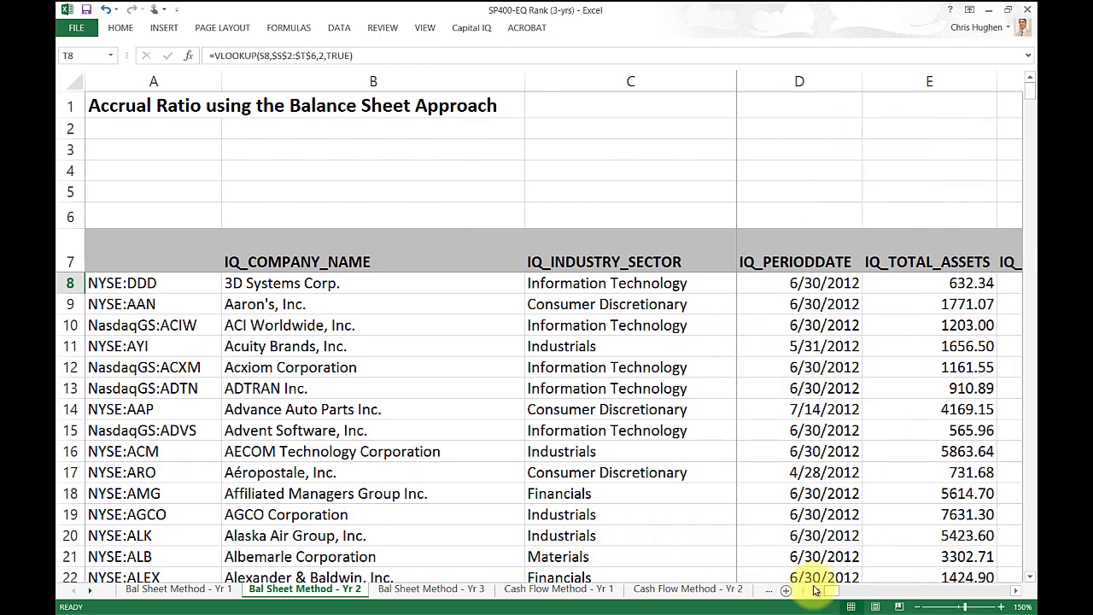
{"action": "left_click", "coordinate": [826, 283]}
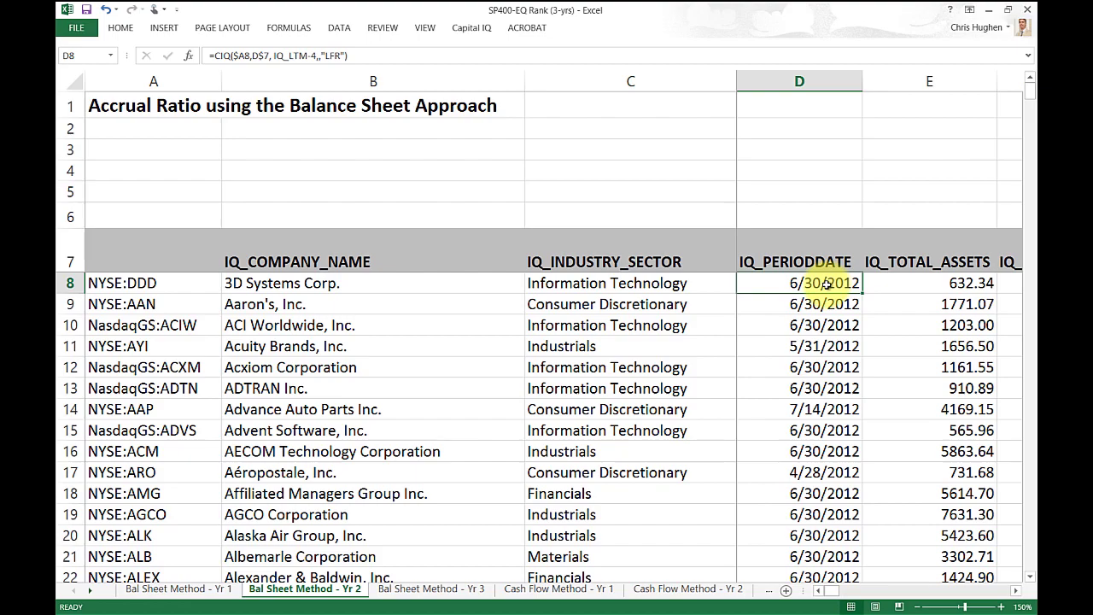
{"action": "left_click", "coordinate": [1015, 590]}
{"action": "left_click_drag", "start_coordinate": [1015, 590], "coordinate": [1015, 590]}
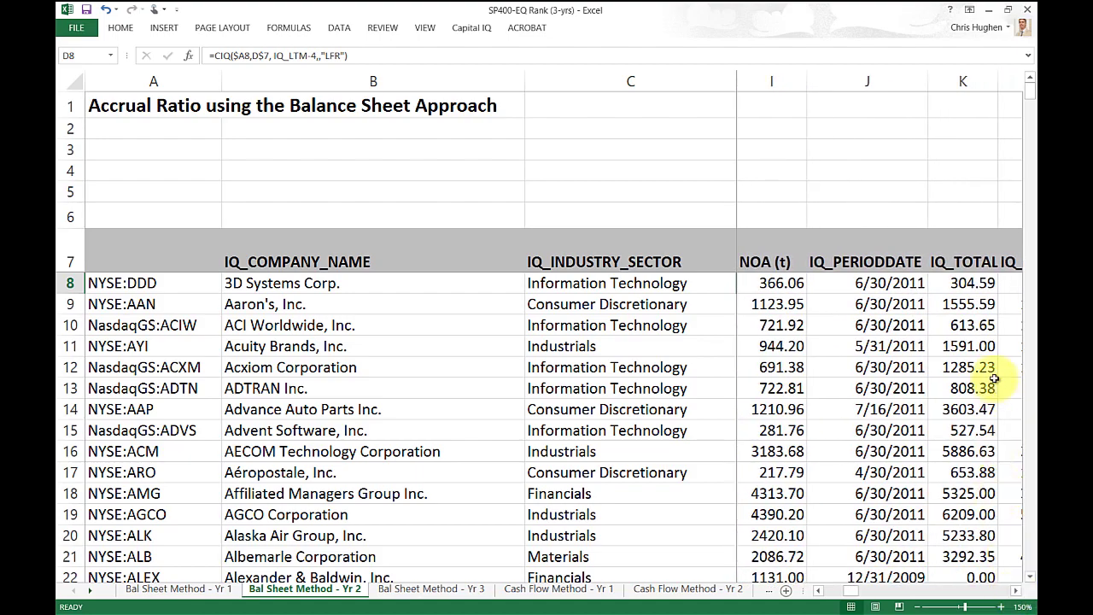
{"action": "left_click", "coordinate": [891, 284]}
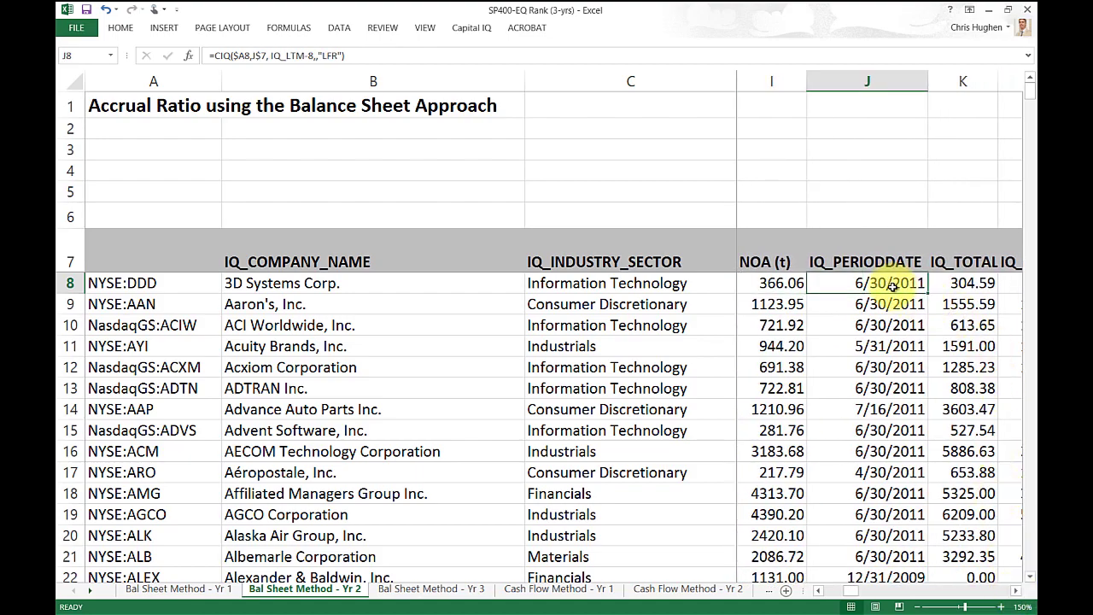
Inspect the second-year accrual ratio, rank and percentile formulas in Q8, R8 and S8
{"action": "left_click", "coordinate": [1018, 595]}
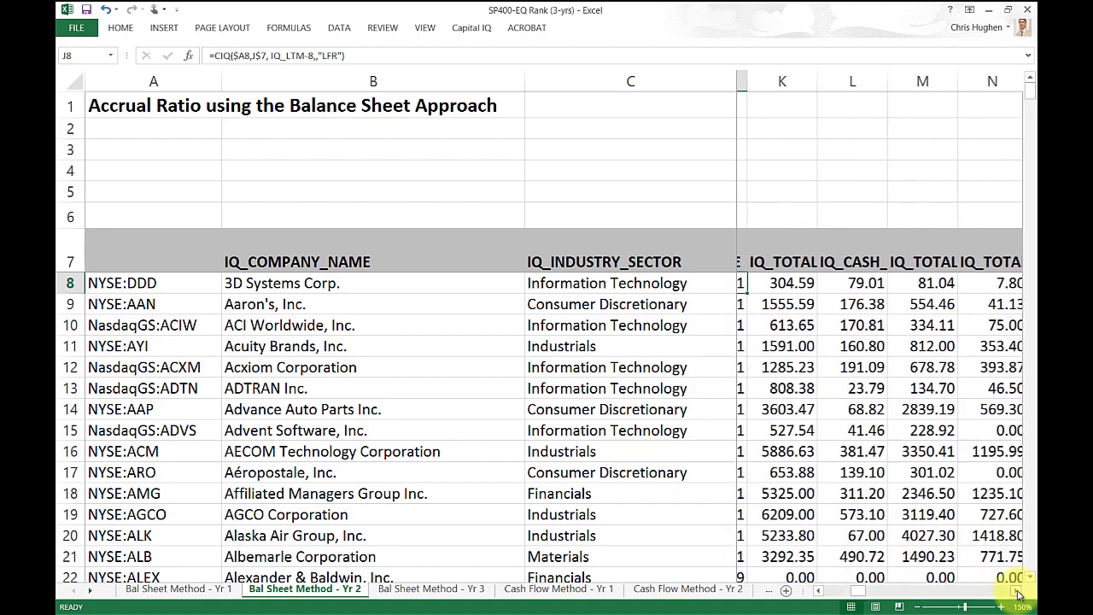
{"action": "left_click", "coordinate": [1017, 595]}
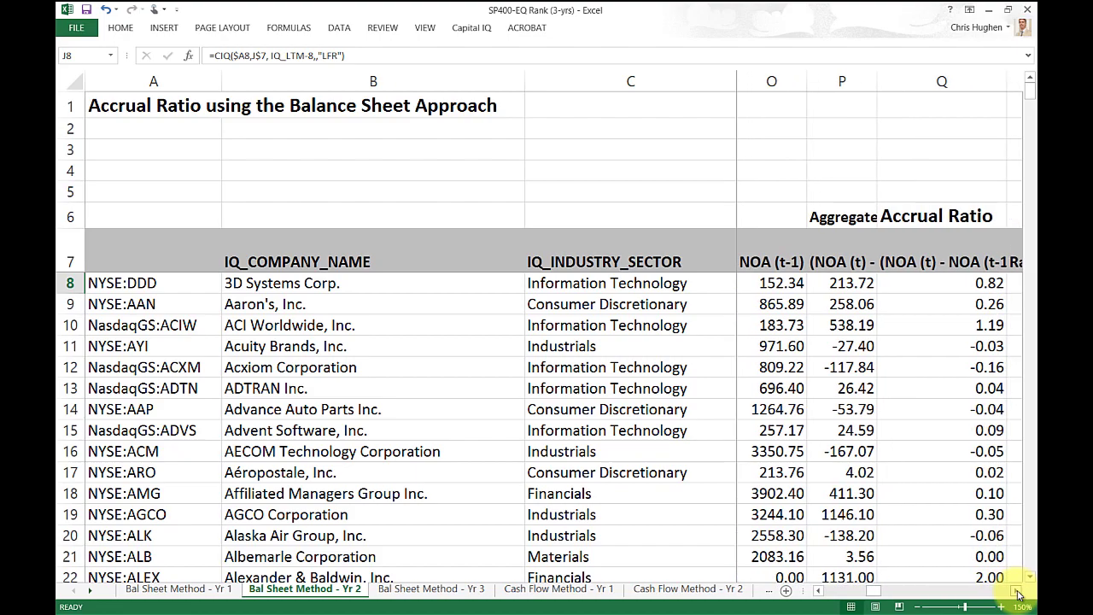
{"action": "left_click", "coordinate": [1018, 595]}
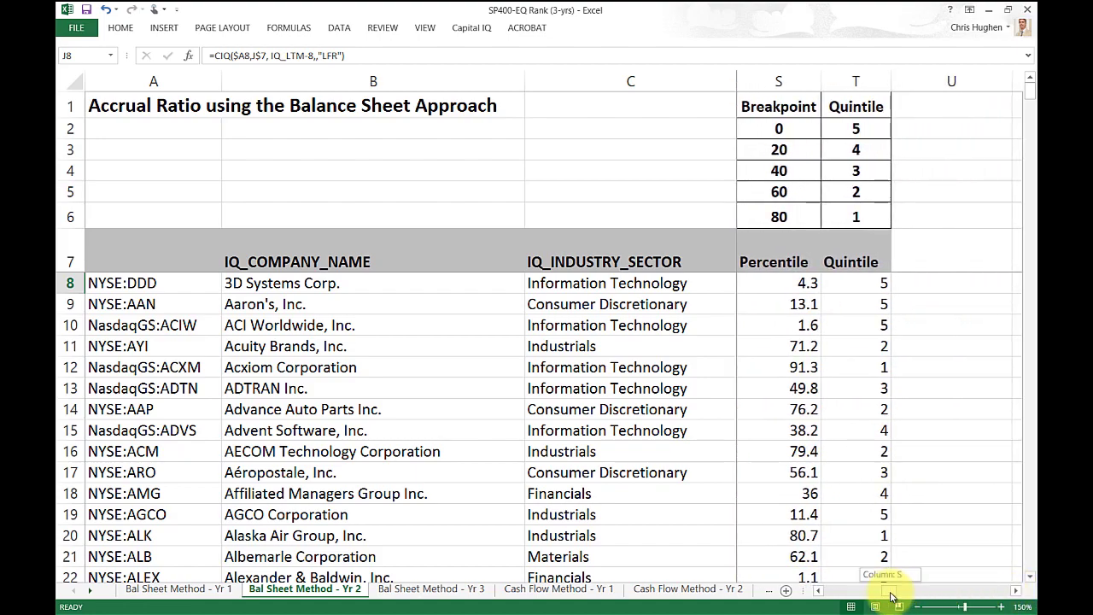
{"action": "left_click", "coordinate": [819, 592]}
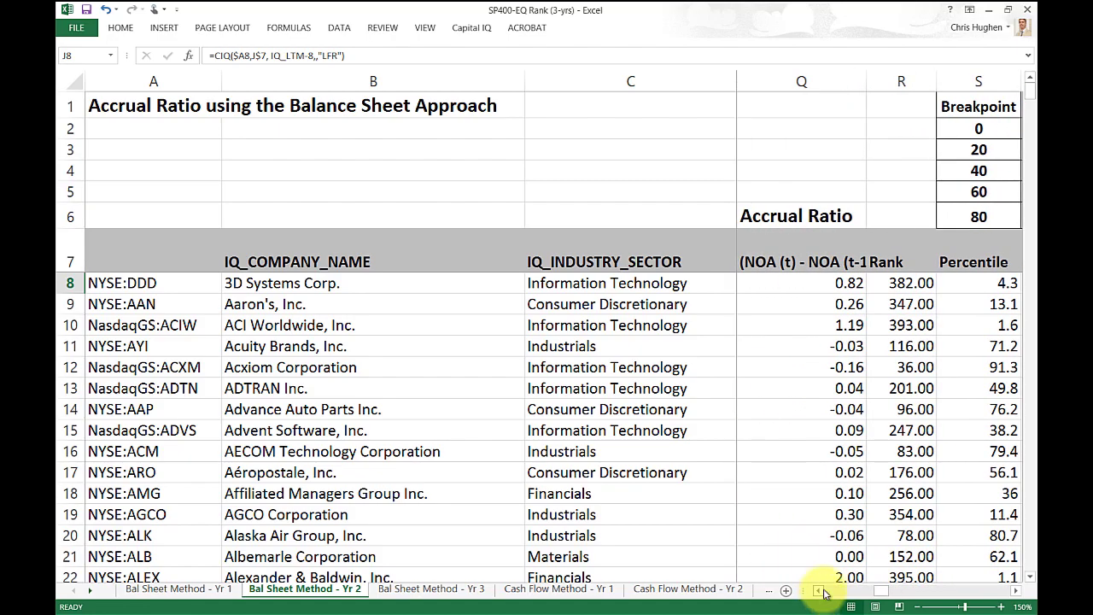
{"action": "left_click", "coordinate": [849, 285]}
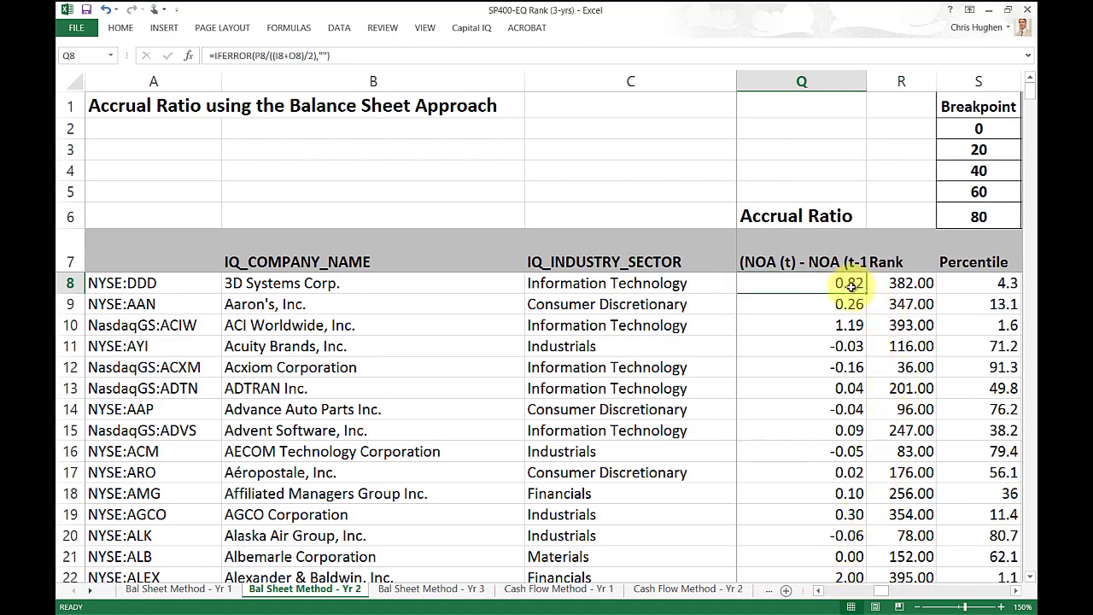
{"action": "left_click", "coordinate": [900, 282]}
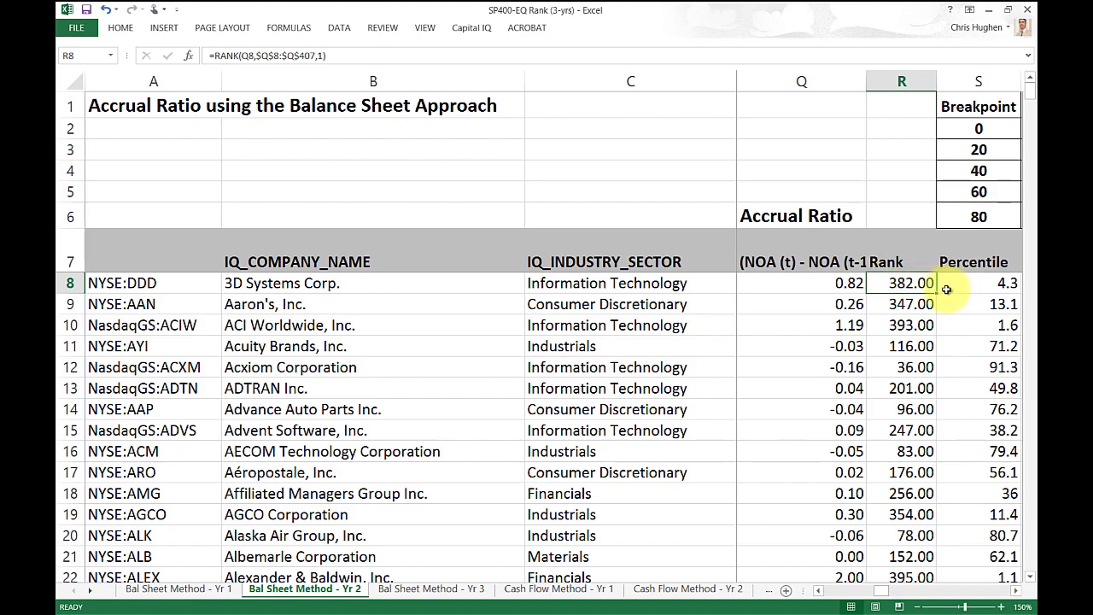
{"action": "left_click", "coordinate": [946, 290]}
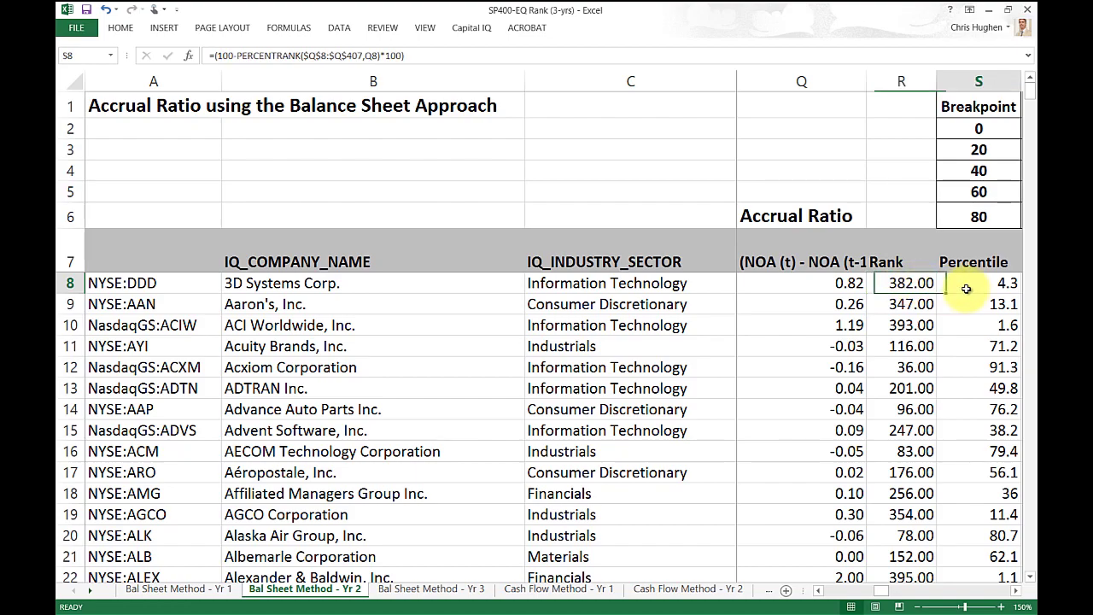
Inspect the second-year quintile lookup formula in T8 alongside the breakpoint table
{"action": "left_click", "coordinate": [1016, 592]}
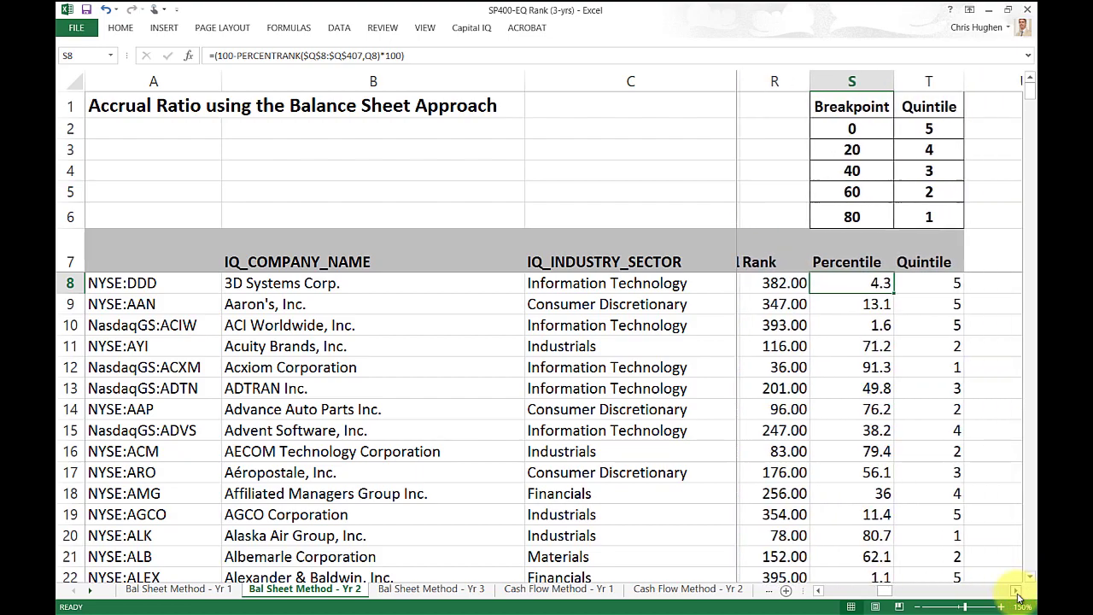
{"action": "left_click", "coordinate": [1016, 593]}
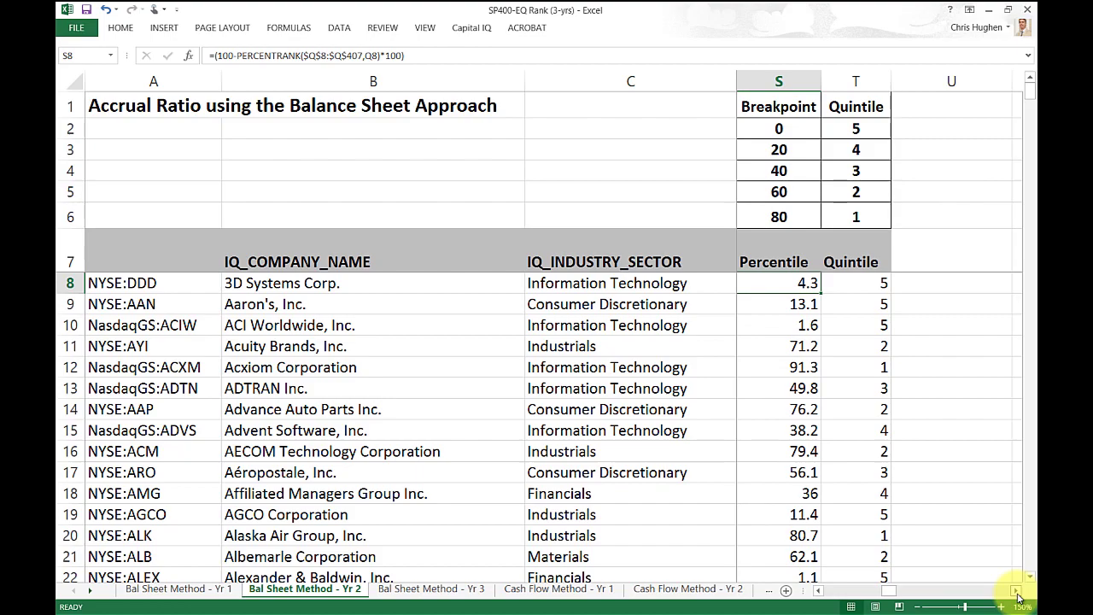
{"action": "left_click", "coordinate": [893, 285]}
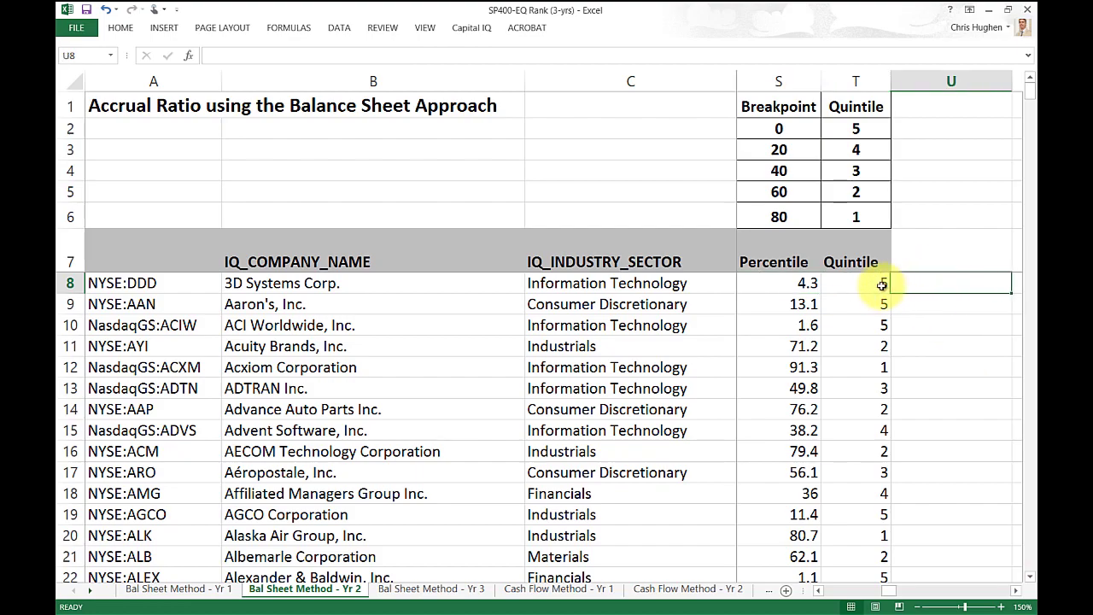
{"action": "left_click", "coordinate": [882, 284]}
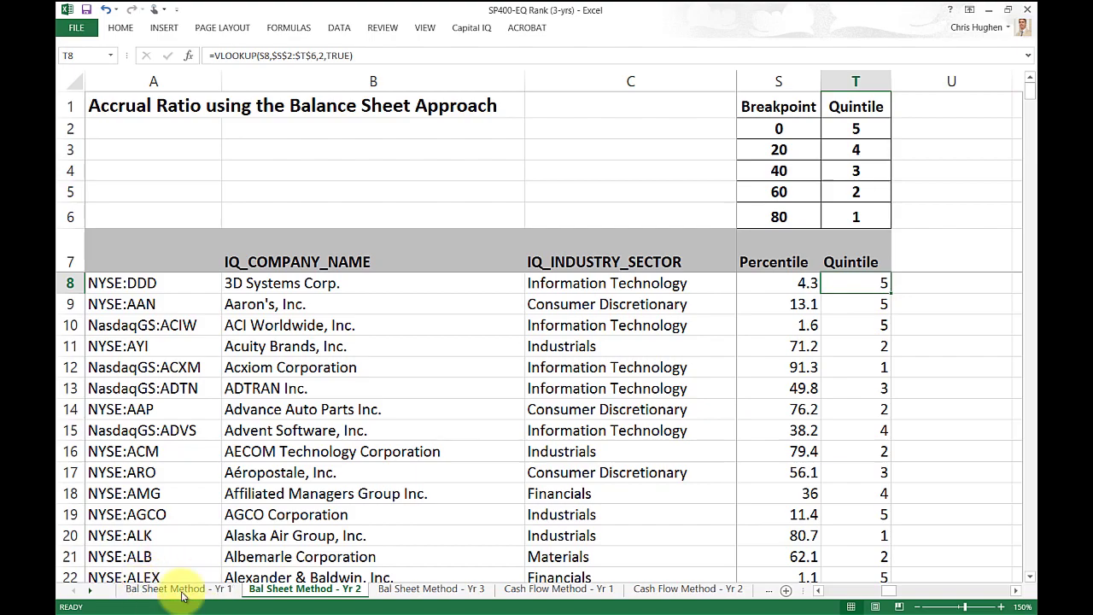
View the Bal Sheet Method - Yr 3 sheet, and inspect the ticker reference in A8 on the Cash Flow Method - Yr 1 sheet
{"action": "left_click", "coordinate": [405, 589]}
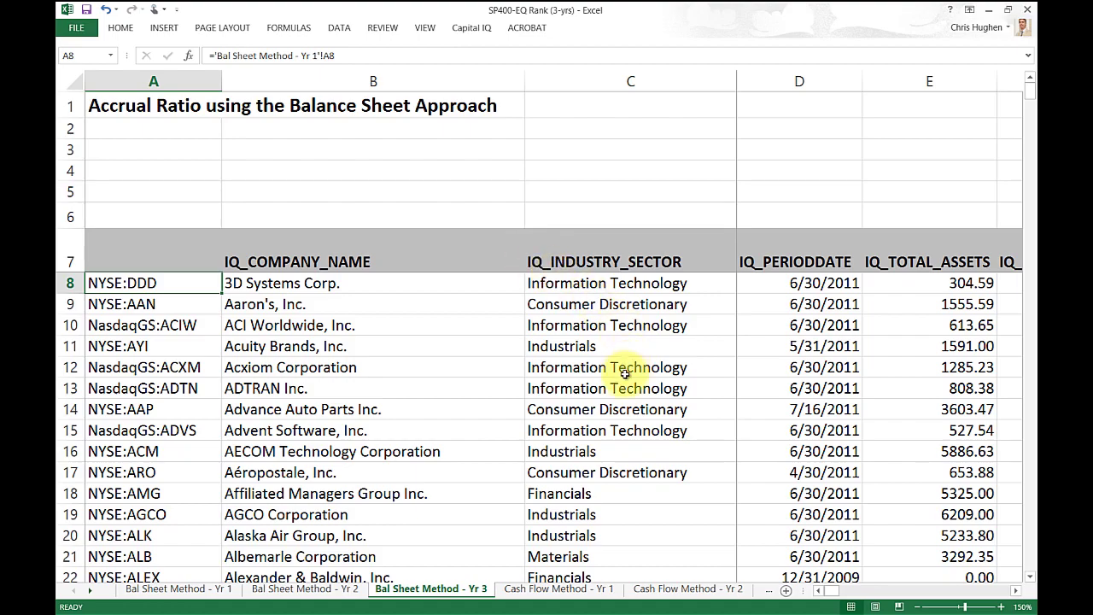
{"action": "left_click", "coordinate": [526, 589]}
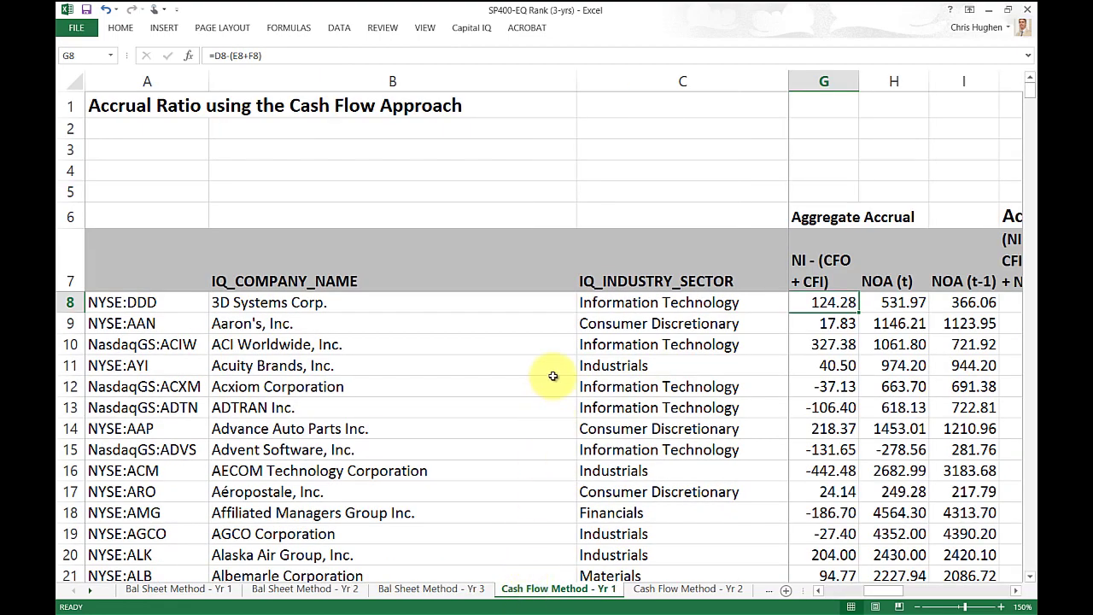
{"action": "left_click", "coordinate": [130, 302]}
{"action": "left_click", "coordinate": [134, 281]}
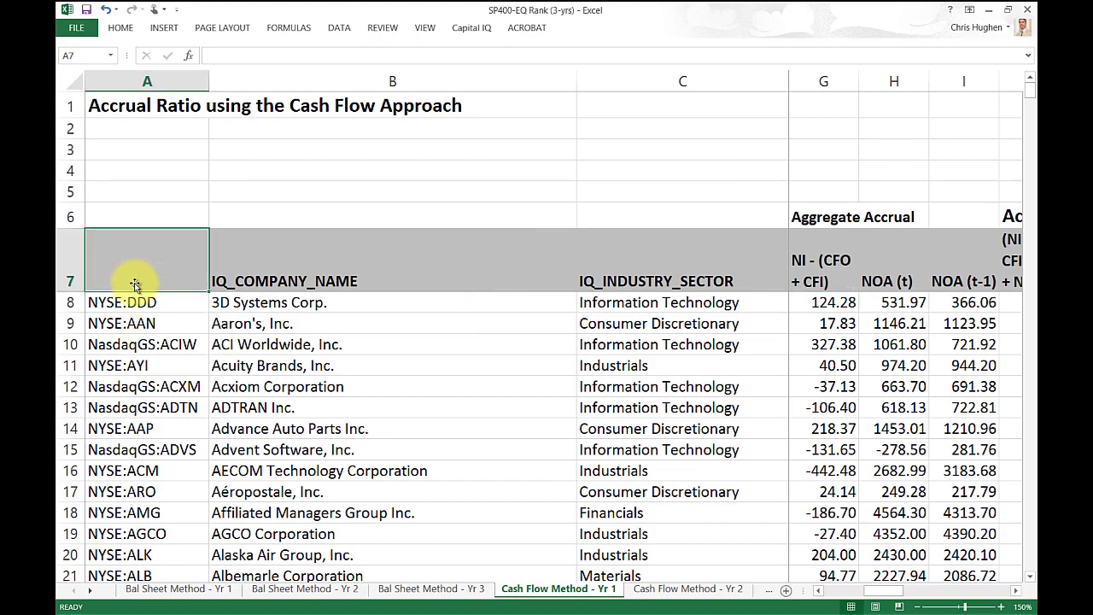
{"action": "left_click", "coordinate": [134, 304]}
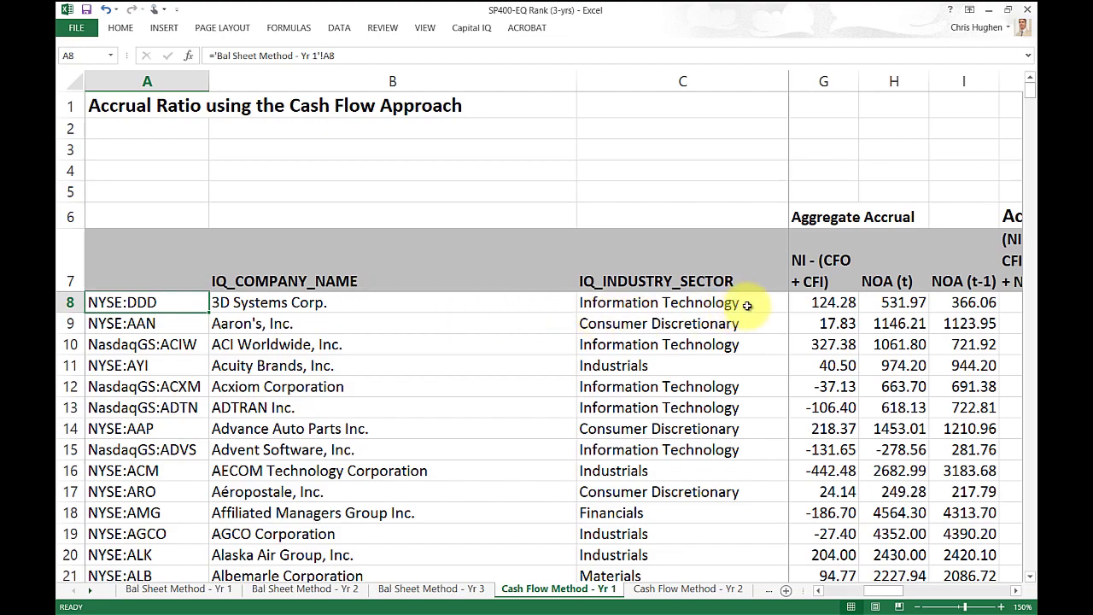
Inspect the aggregate accrual formula in G8, the net income formula in D8, and the operating and investing cash flow headers in E7 and F7
{"action": "left_click", "coordinate": [833, 307]}
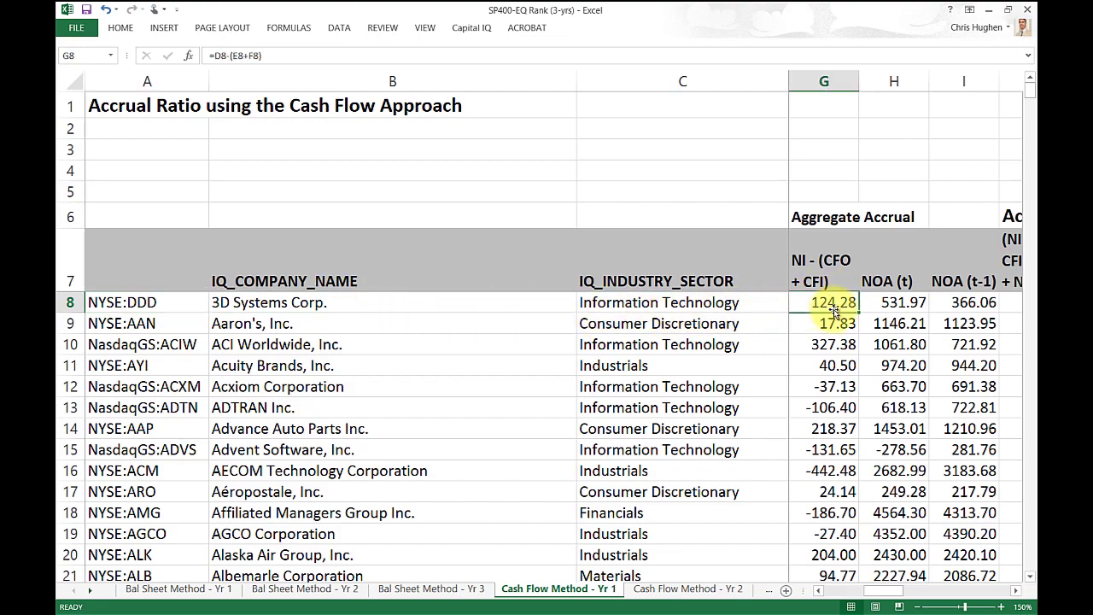
{"action": "key", "text": "Left"}
{"action": "key", "text": "Left"}
{"action": "key", "text": "Left"}
{"action": "key", "text": "Left"}
{"action": "key", "text": "Left"}
{"action": "key", "text": "Left"}
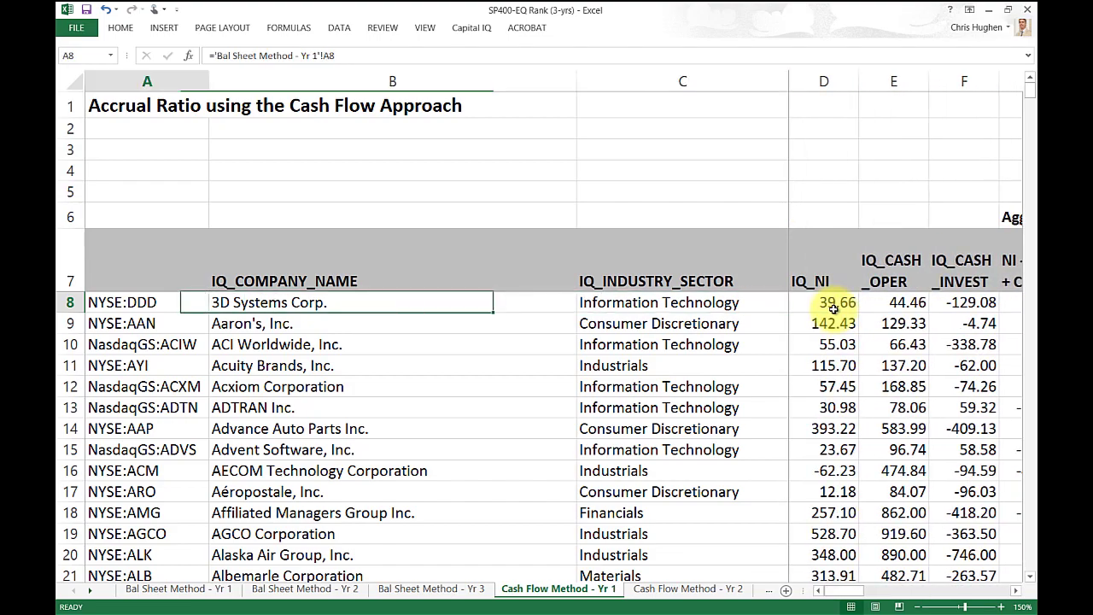
{"action": "left_click", "coordinate": [833, 310]}
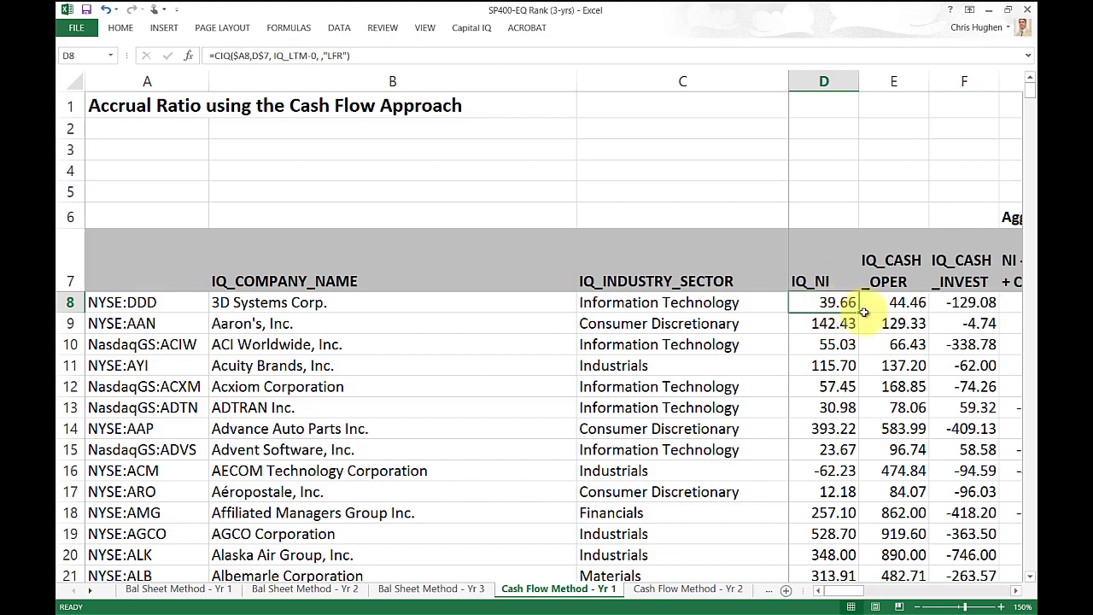
{"action": "left_click", "coordinate": [910, 279]}
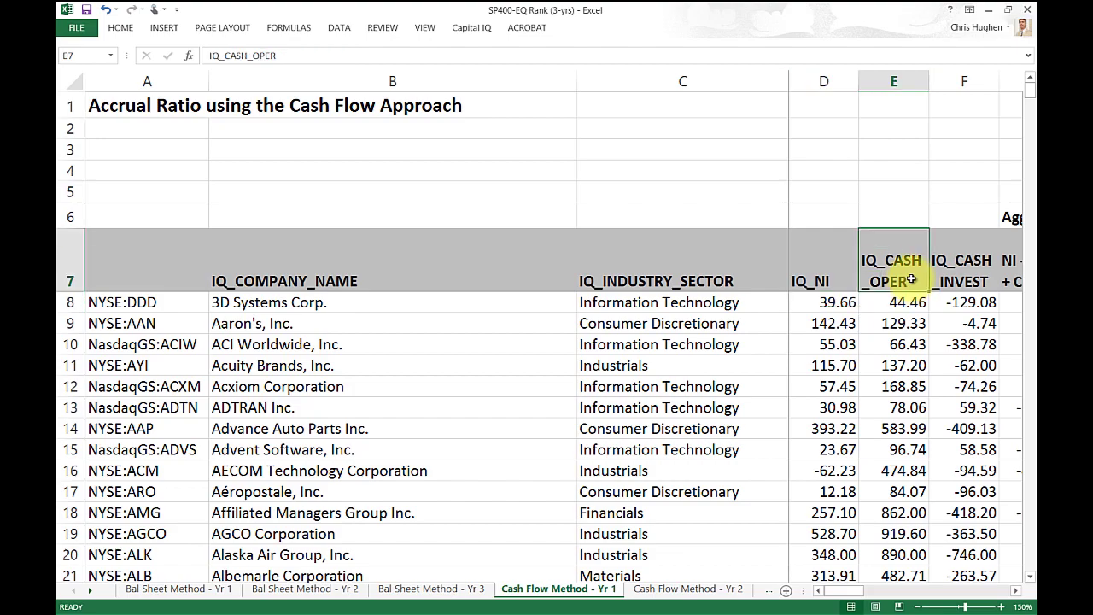
{"action": "left_click", "coordinate": [956, 280]}
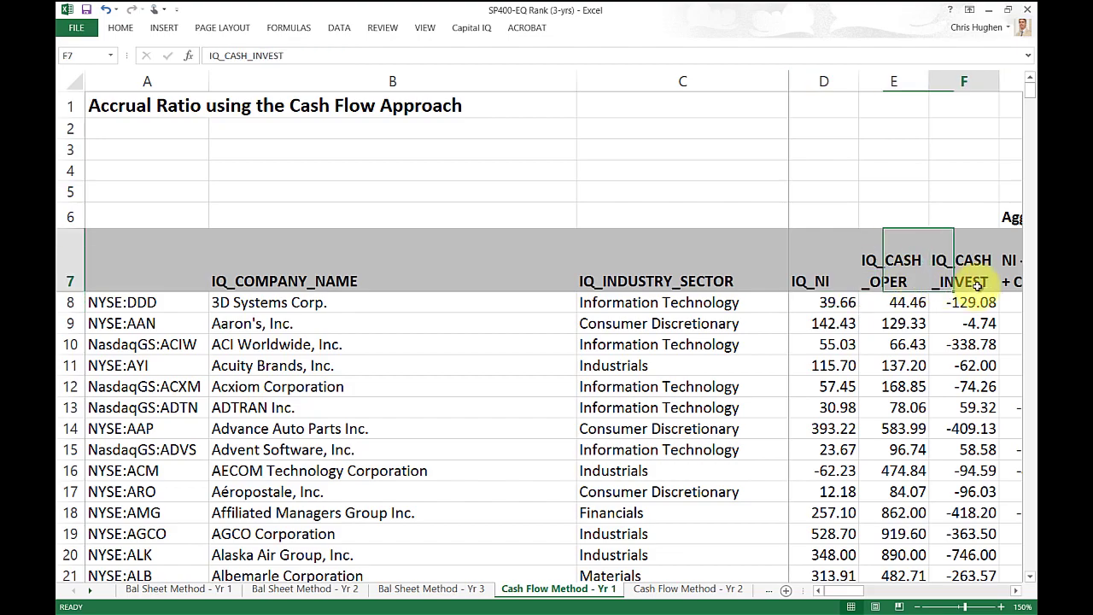
Inspect the NOA (t) and NOA (t-1) formulas in H8 and I8
{"action": "left_click", "coordinate": [1004, 590]}
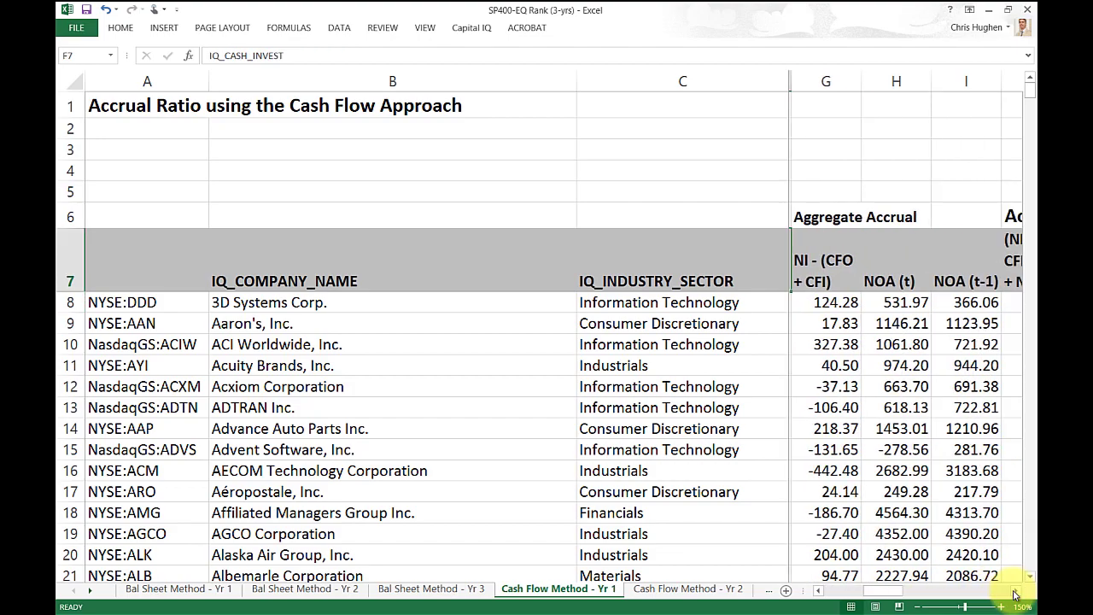
{"action": "left_click", "coordinate": [908, 305]}
{"action": "left_click", "coordinate": [953, 302]}
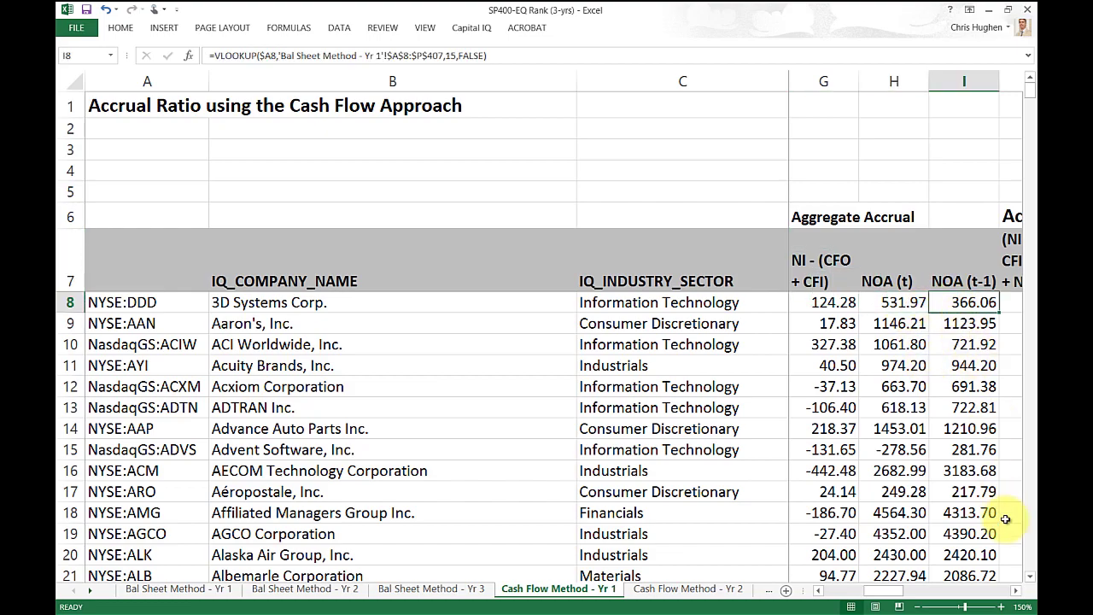
Inspect the cash flow accrual ratio formula in J8 and the rank formula in K8
{"action": "left_click", "coordinate": [1018, 595]}
{"action": "left_click", "coordinate": [1018, 595]}
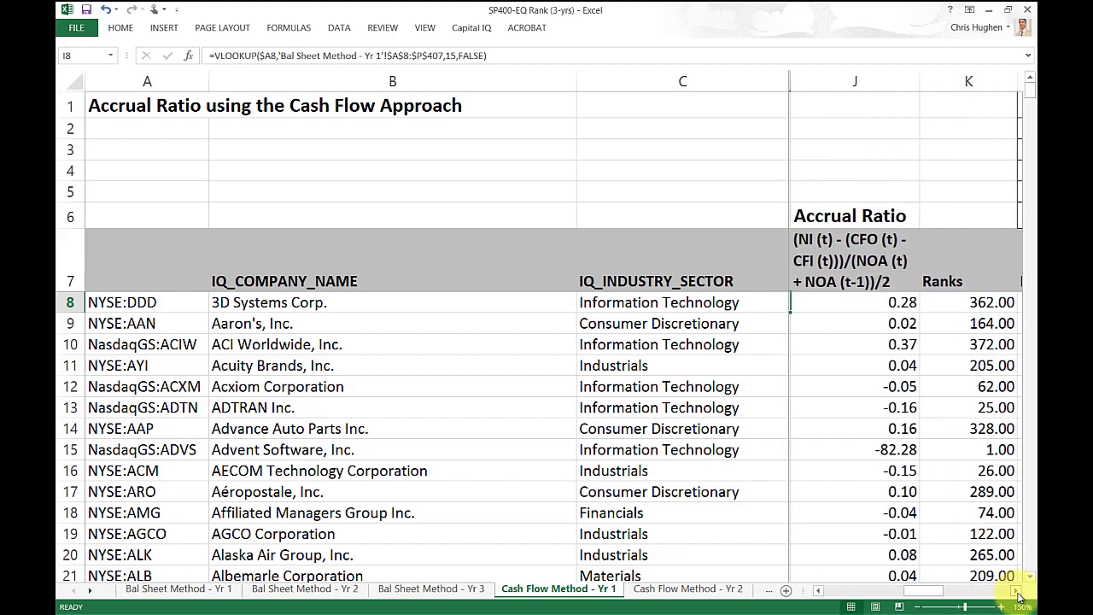
{"action": "left_click", "coordinate": [902, 300]}
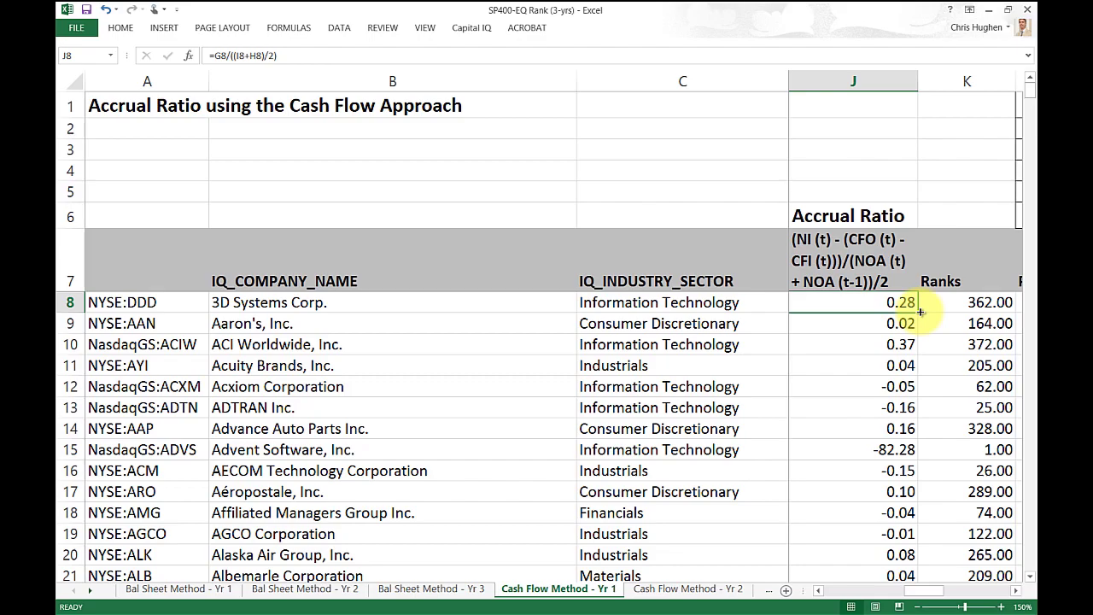
{"action": "left_click", "coordinate": [959, 311]}
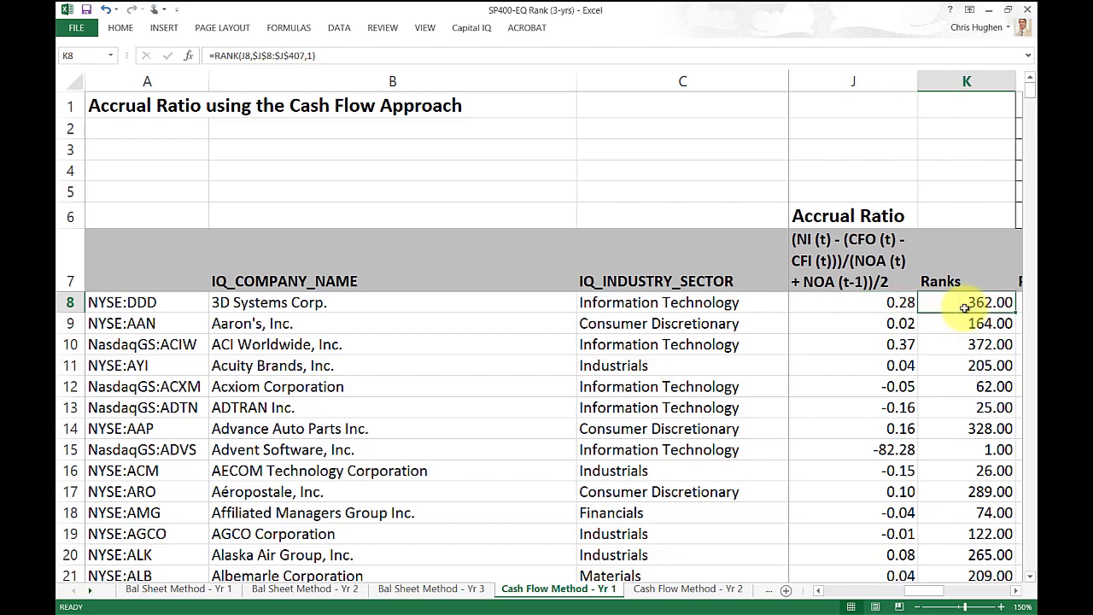
Inspect the percentile formula in L8 and the quintile lookup formula in M8 on the Cash Flow Method - Yr 1 sheet
{"action": "left_click", "coordinate": [1019, 591]}
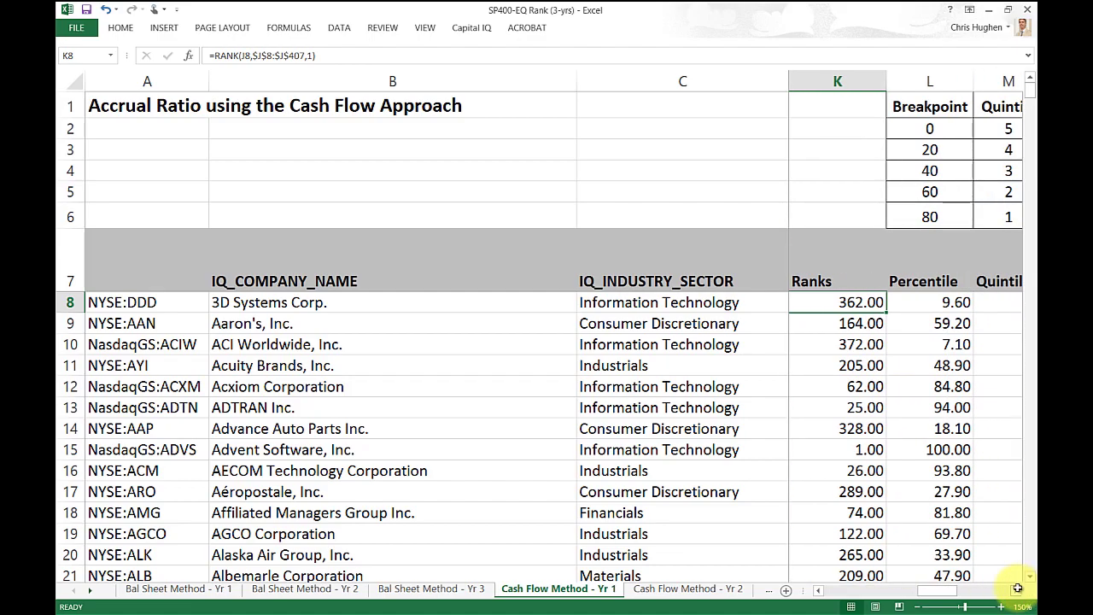
{"action": "left_click", "coordinate": [941, 300]}
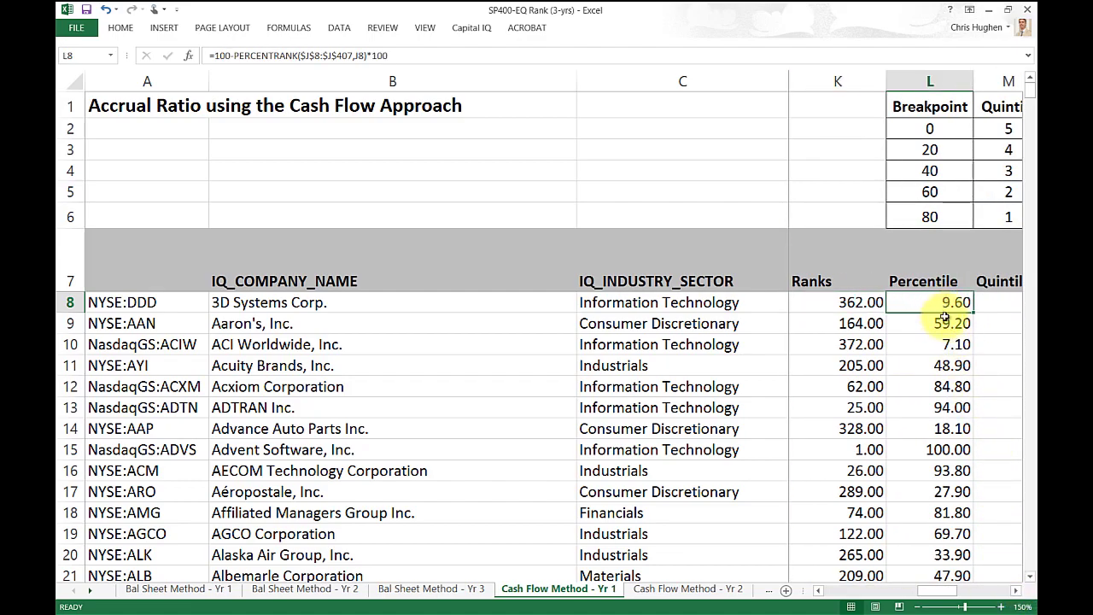
{"action": "left_click", "coordinate": [1015, 590]}
{"action": "left_click", "coordinate": [935, 305]}
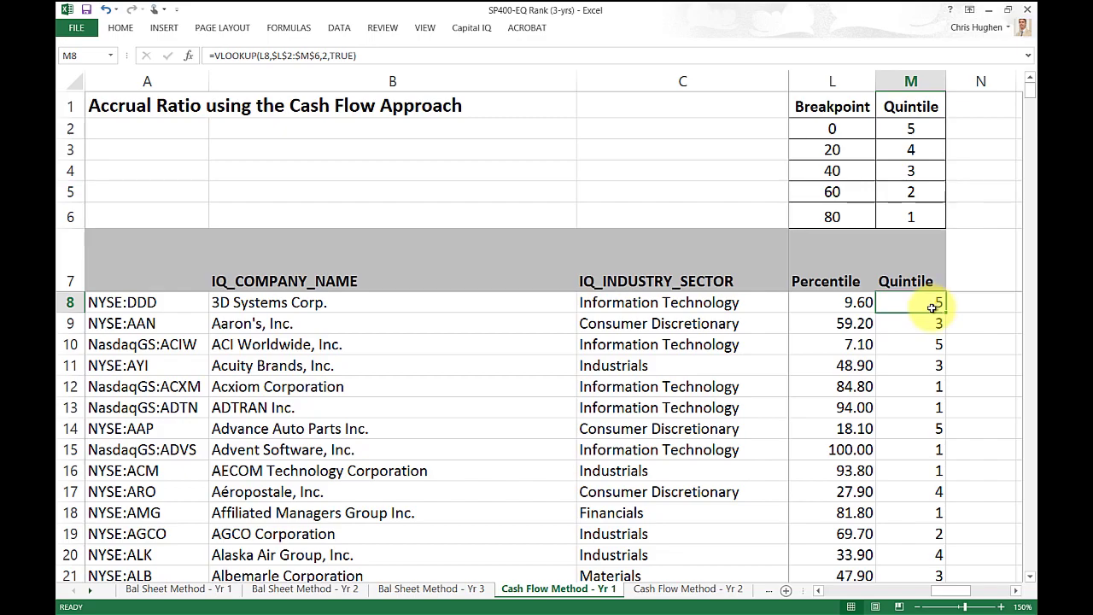
View the Cash Flow Method - Yr 2 and Cash Flow Method - Yr 3 sheets, ending on the Composite sheet
{"action": "left_click", "coordinate": [708, 589]}
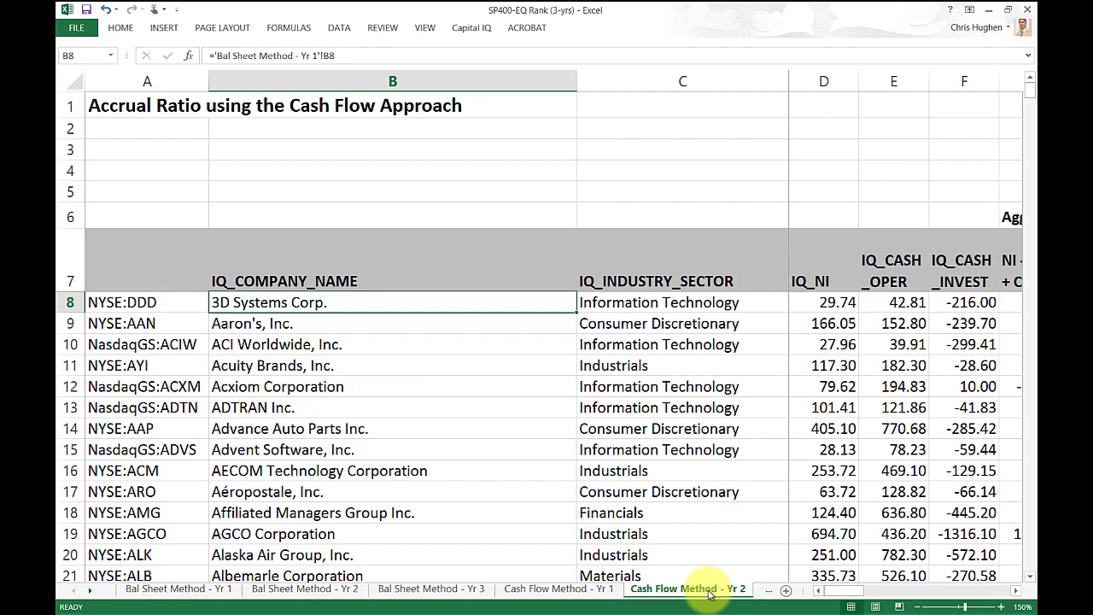
{"action": "left_click", "coordinate": [767, 591]}
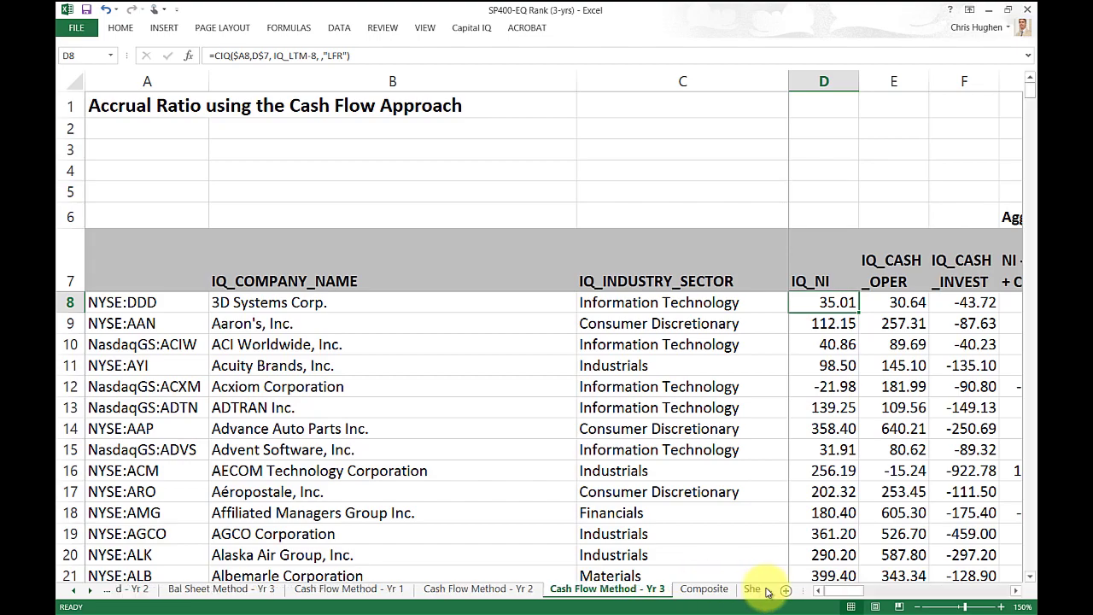
{"action": "left_click", "coordinate": [767, 590]}
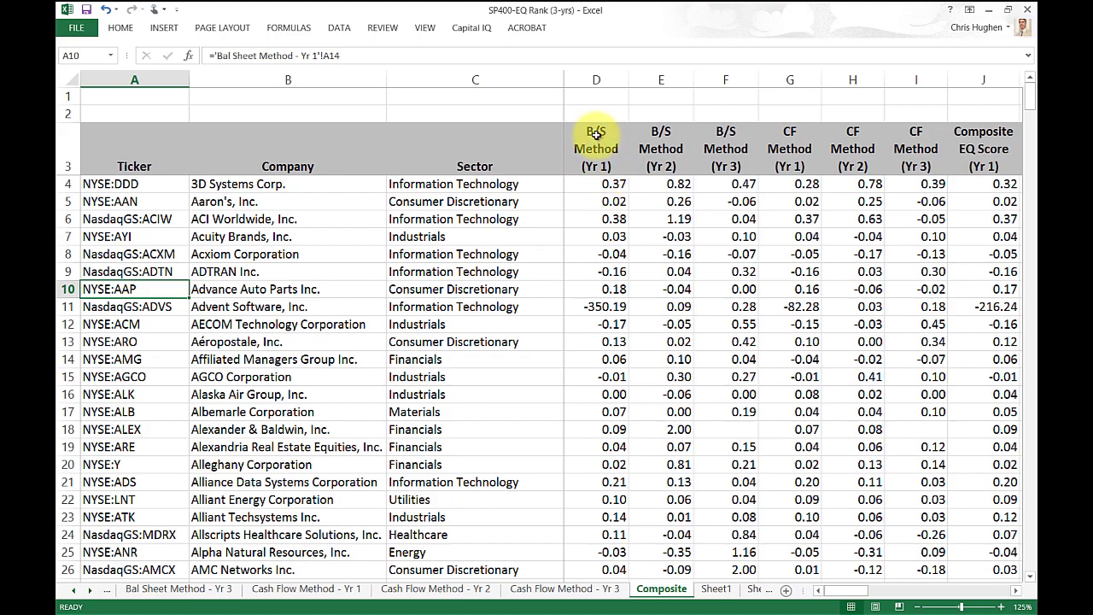
Inspect the balance sheet method lookup formulas in D4, E4 and F4, and select the CF Method columns G to I
{"action": "left_click", "coordinate": [602, 184]}
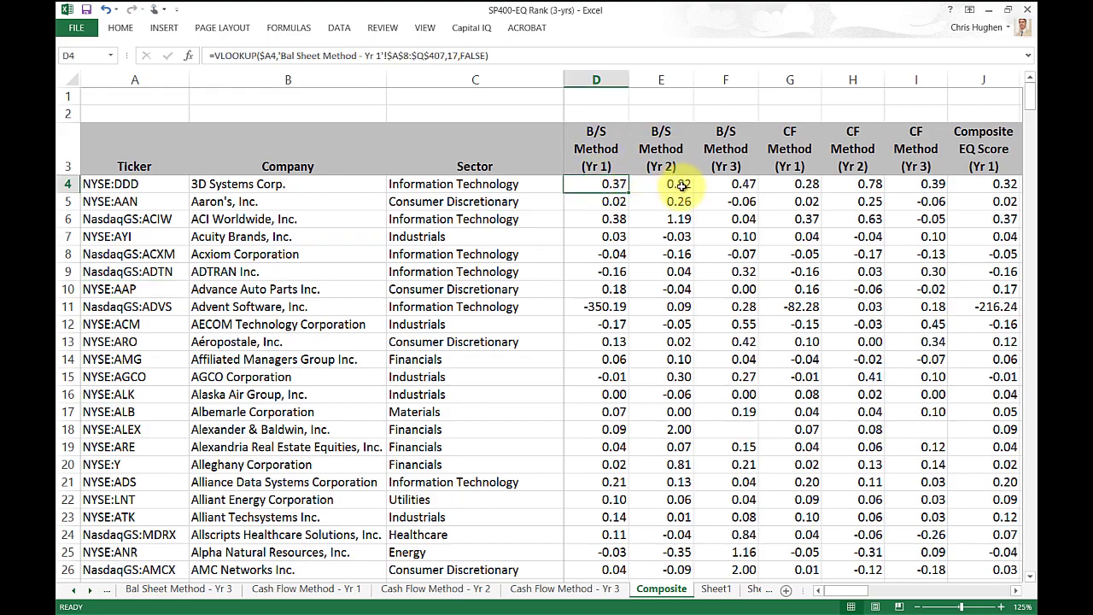
{"action": "left_click", "coordinate": [661, 183]}
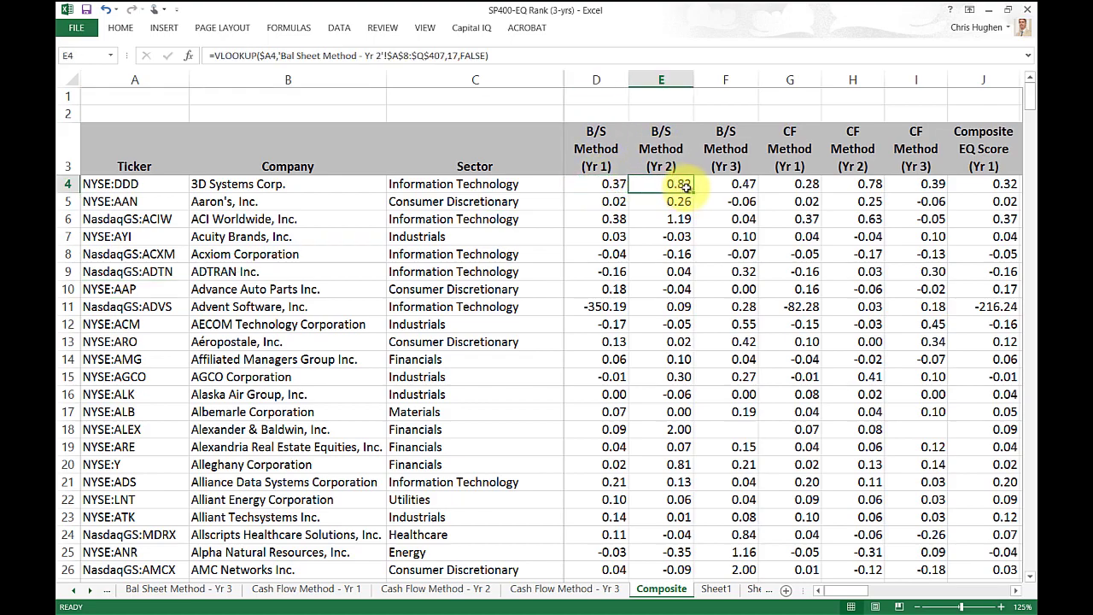
{"action": "left_click", "coordinate": [732, 185]}
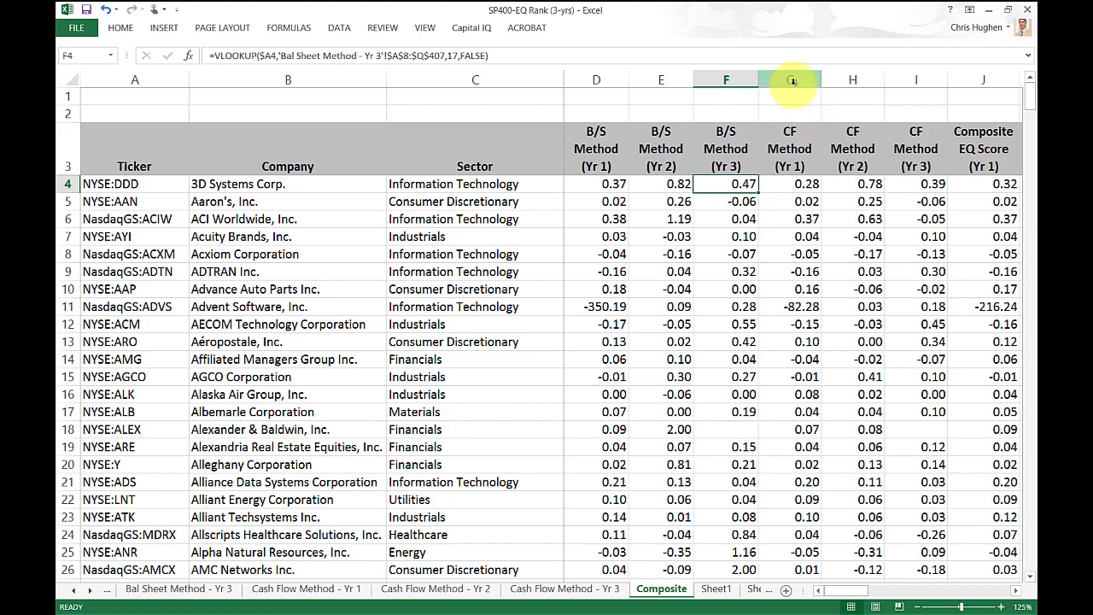
{"action": "left_click_drag", "start_coordinate": [798, 81], "coordinate": [901, 89]}
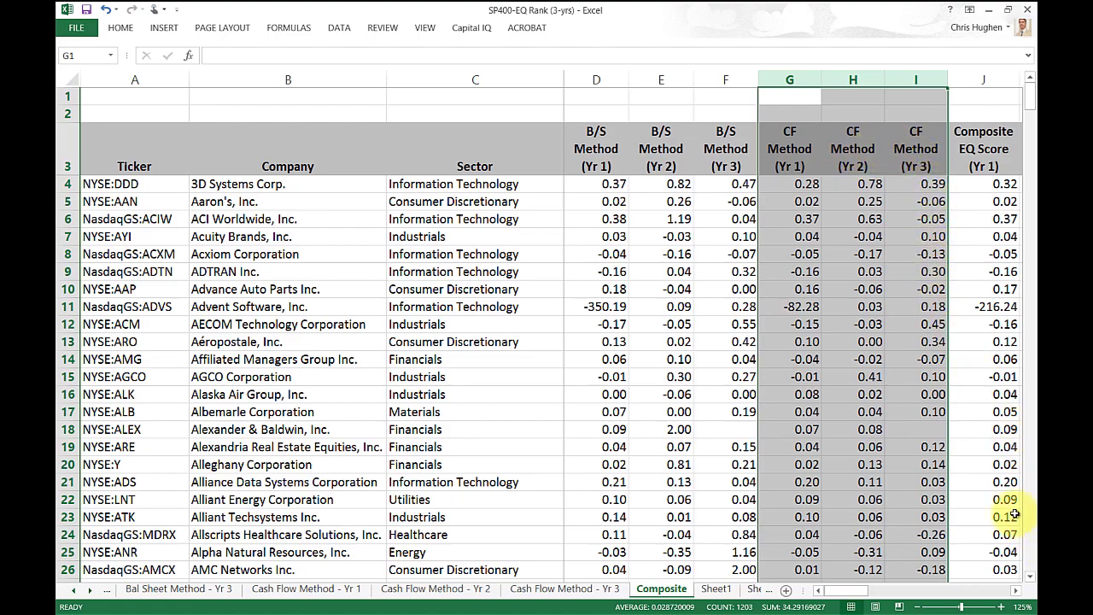
Inspect the Composite EQ Score (Yr 1) header and the J4 formula, highlighting its "Financials" condition and D4 result without editing it
{"action": "left_click", "coordinate": [1015, 590]}
{"action": "left_click", "coordinate": [1015, 590]}
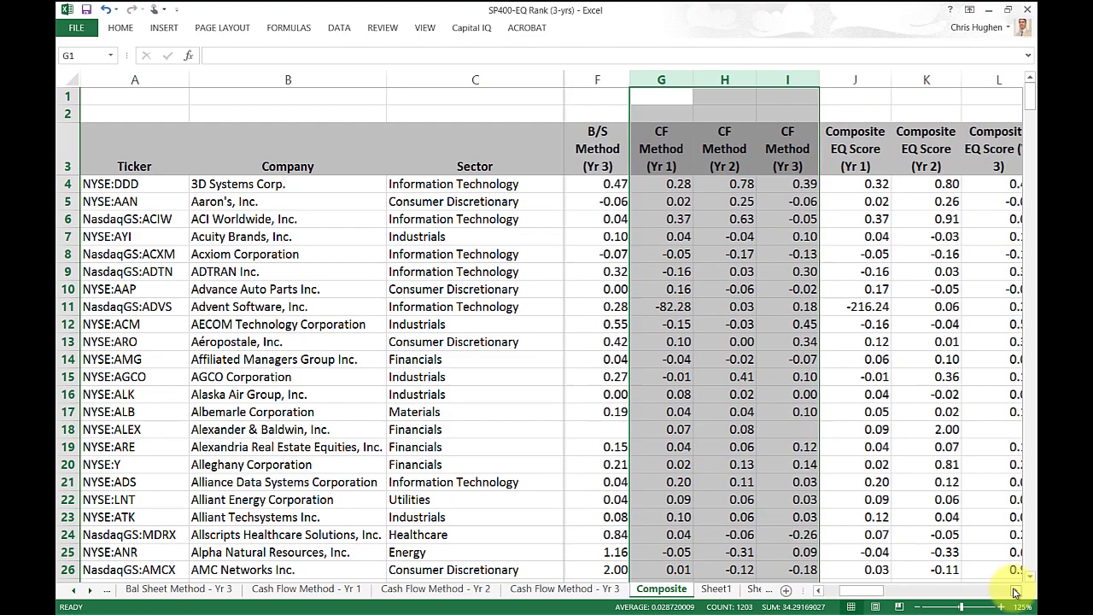
{"action": "left_click", "coordinate": [1015, 589]}
{"action": "left_click", "coordinate": [1015, 590]}
{"action": "left_click", "coordinate": [1015, 590]}
{"action": "left_click", "coordinate": [1015, 590]}
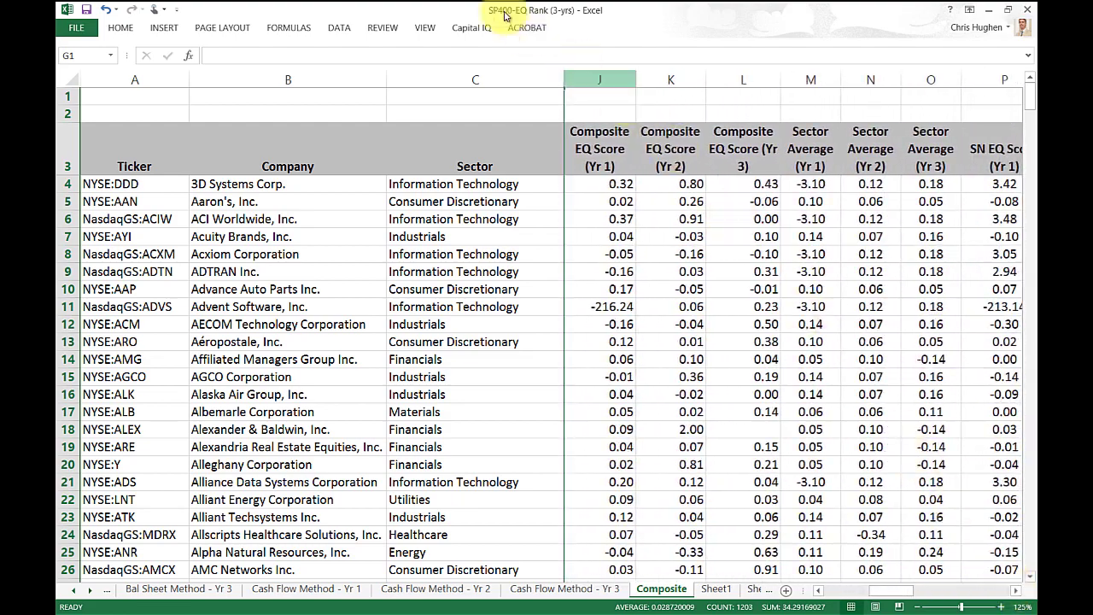
{"action": "left_click", "coordinate": [617, 154]}
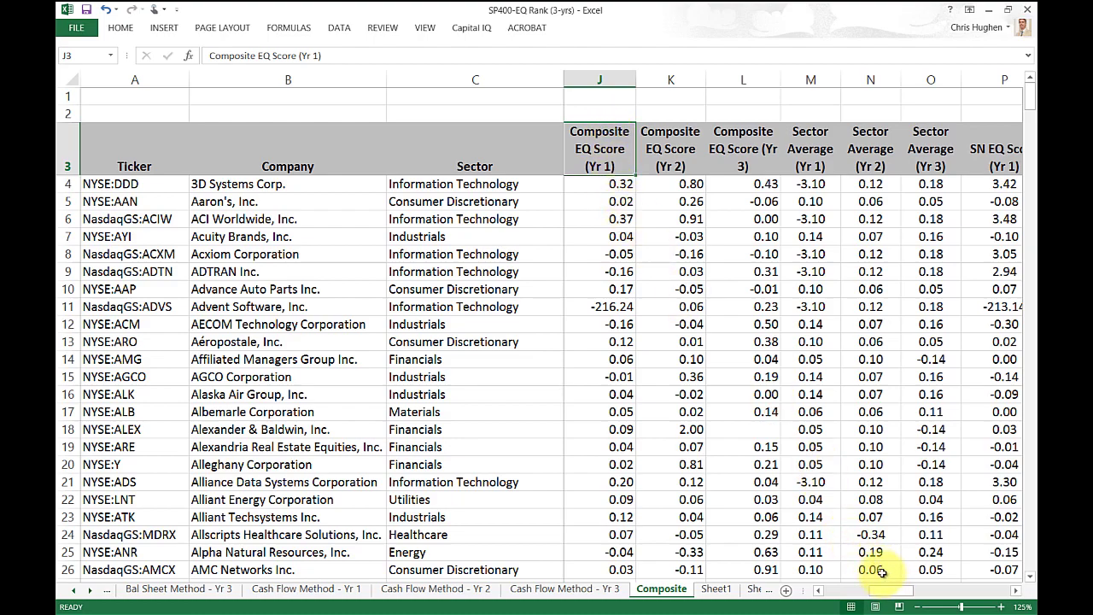
{"action": "left_click", "coordinate": [622, 186]}
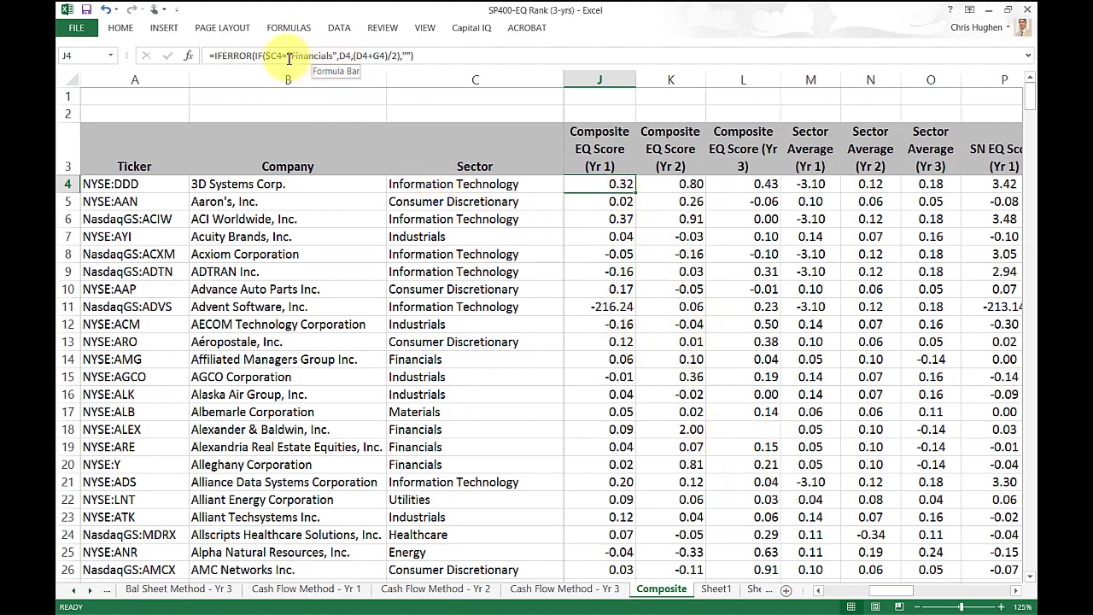
{"action": "left_click_drag", "start_coordinate": [272, 58], "coordinate": [354, 60]}
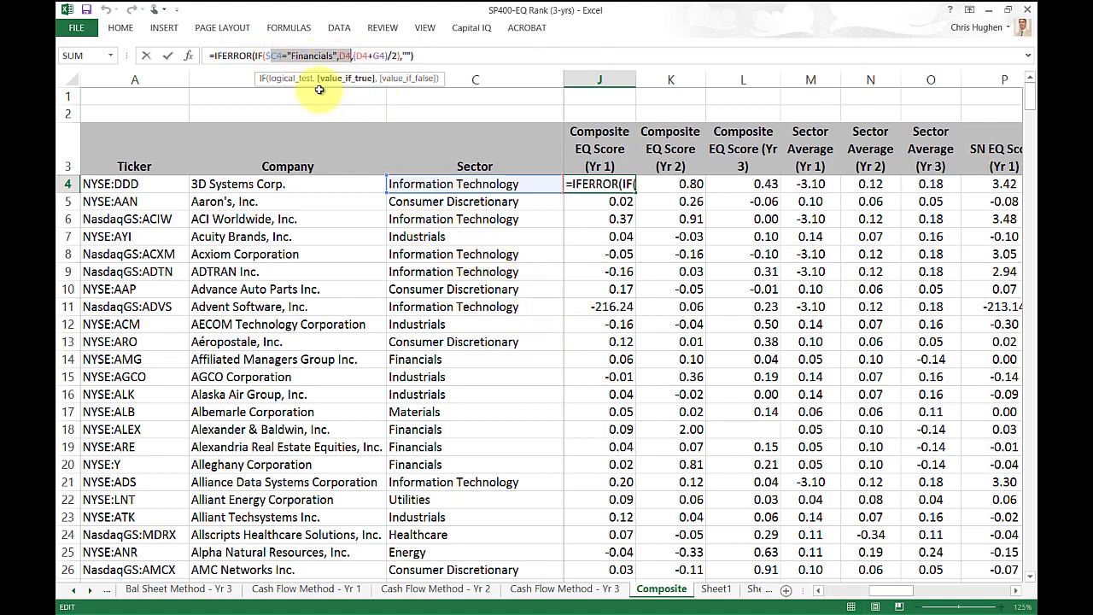
{"action": "key", "text": "Escape"}
{"action": "left_click", "coordinate": [710, 529]}
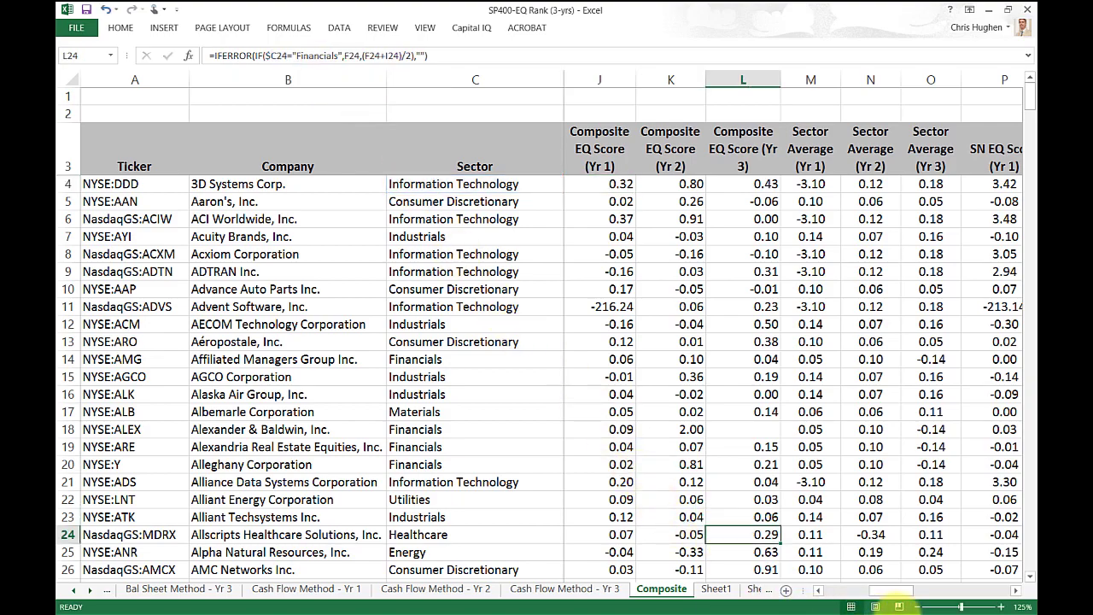
Review the balance sheet and cash flow method columns, and highlight the D4 and G4 averaging part of the J4 formula
{"action": "left_click_drag", "start_coordinate": [820, 590], "coordinate": [820, 589]}
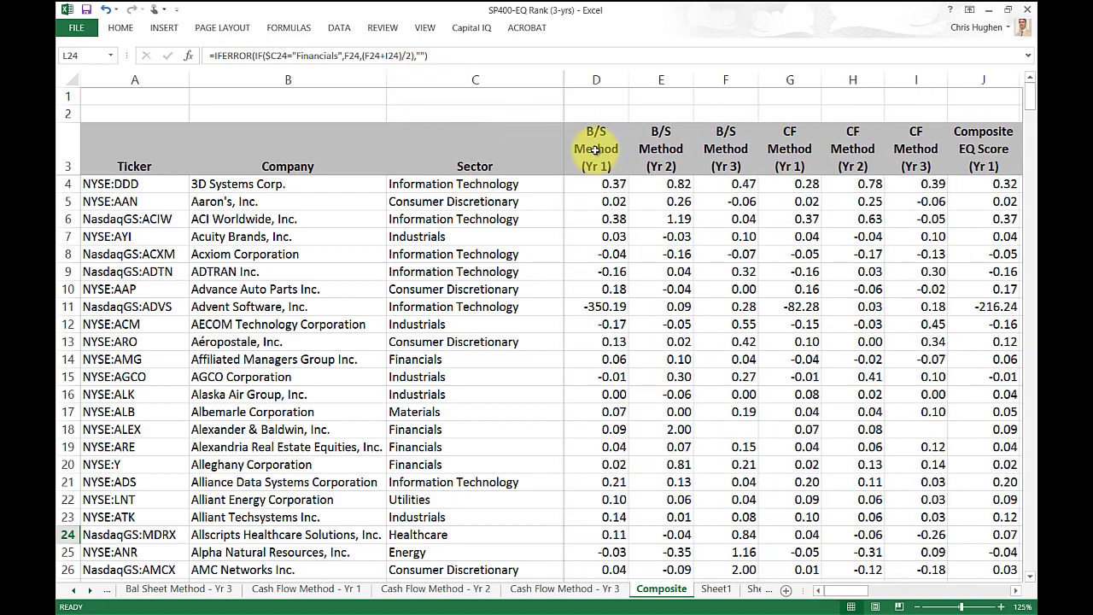
{"action": "mouse_move", "coordinate": [1015, 591]}
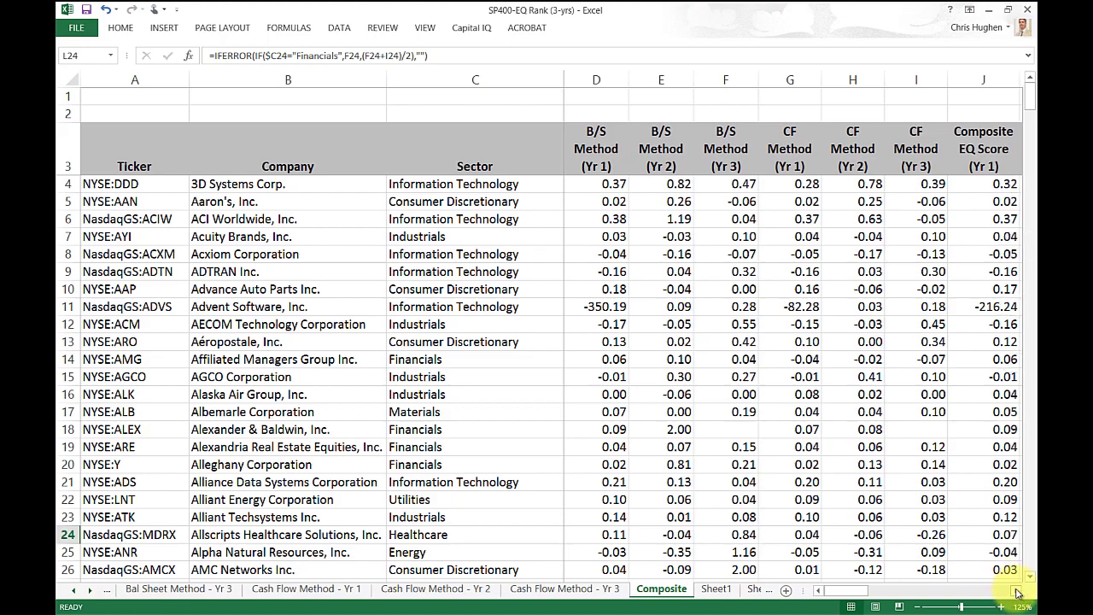
{"action": "left_click", "coordinate": [1016, 590]}
{"action": "left_click", "coordinate": [1016, 590]}
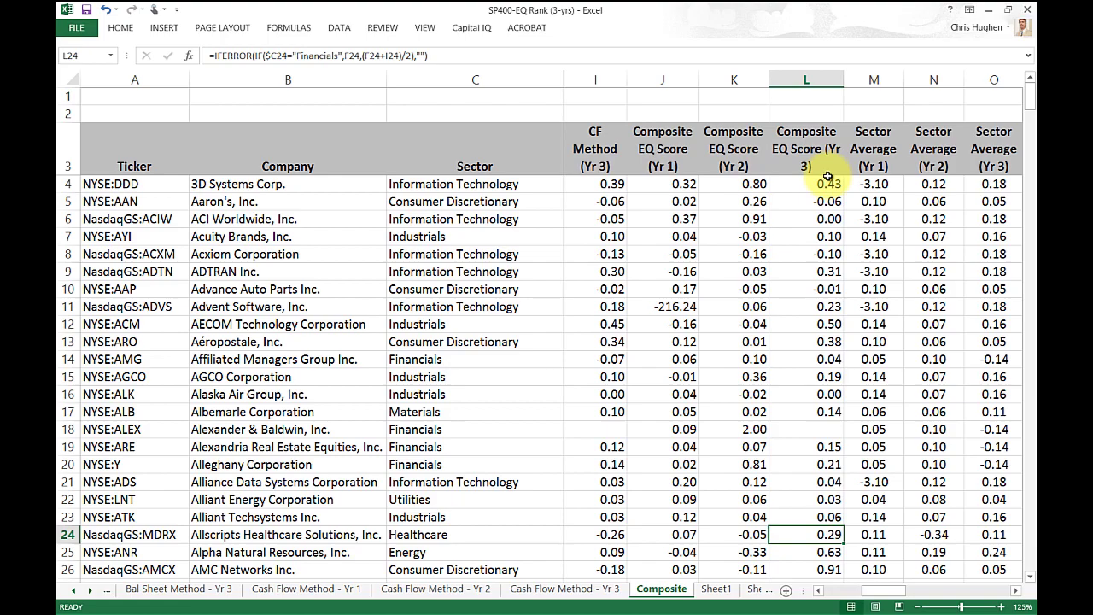
{"action": "left_click", "coordinate": [673, 185]}
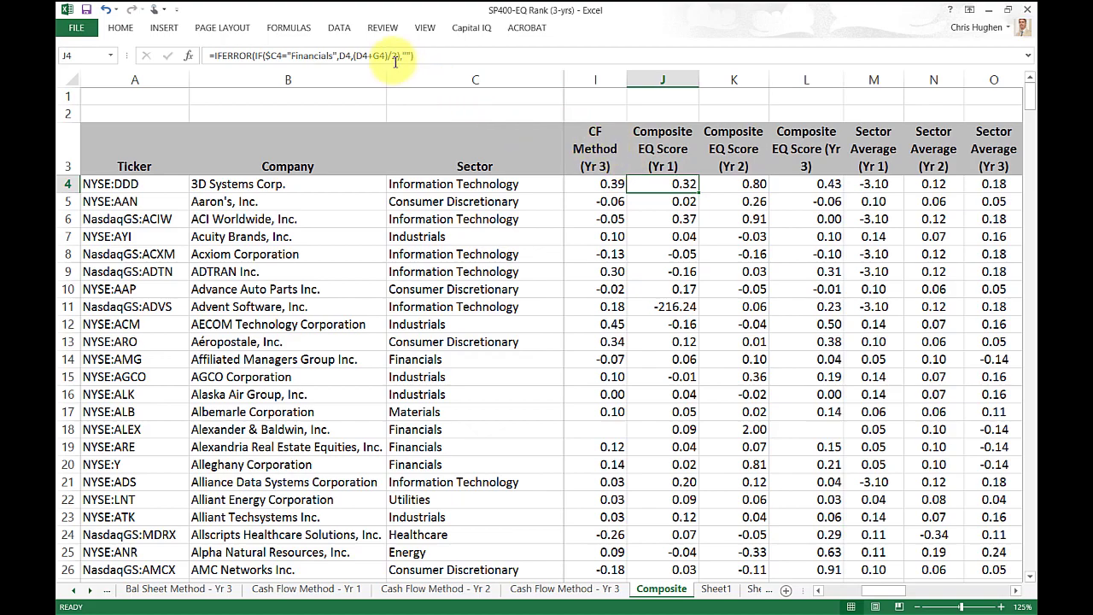
{"action": "left_click_drag", "start_coordinate": [359, 57], "coordinate": [398, 57]}
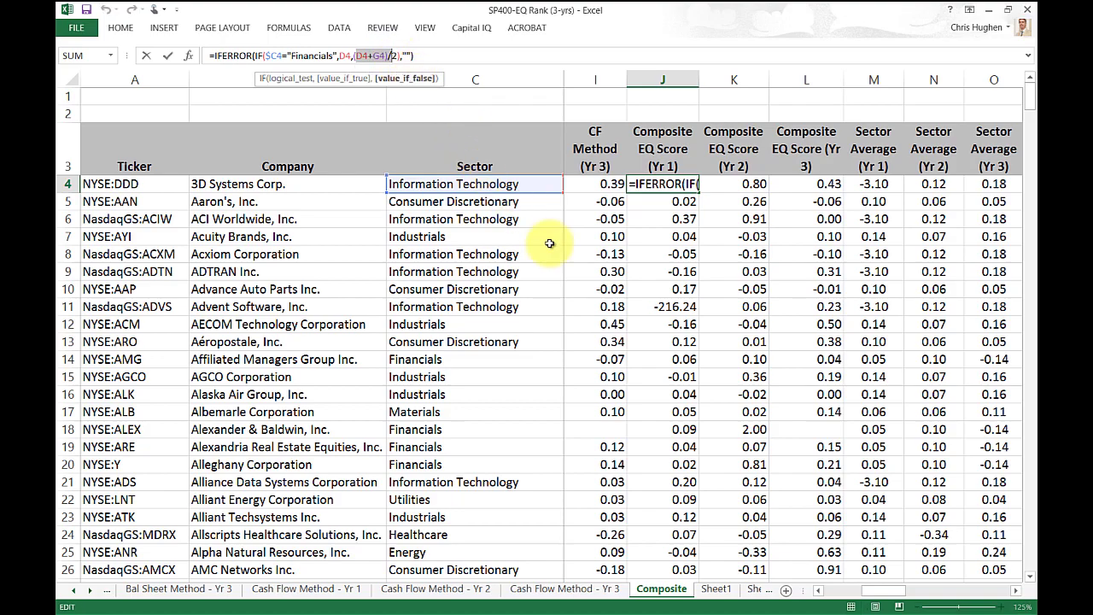
Trace the J4 formula's references to the B/S Method (Yr 1) and CF Method (Yr 1) columns, discarding any formula edit
{"action": "left_click", "coordinate": [817, 590]}
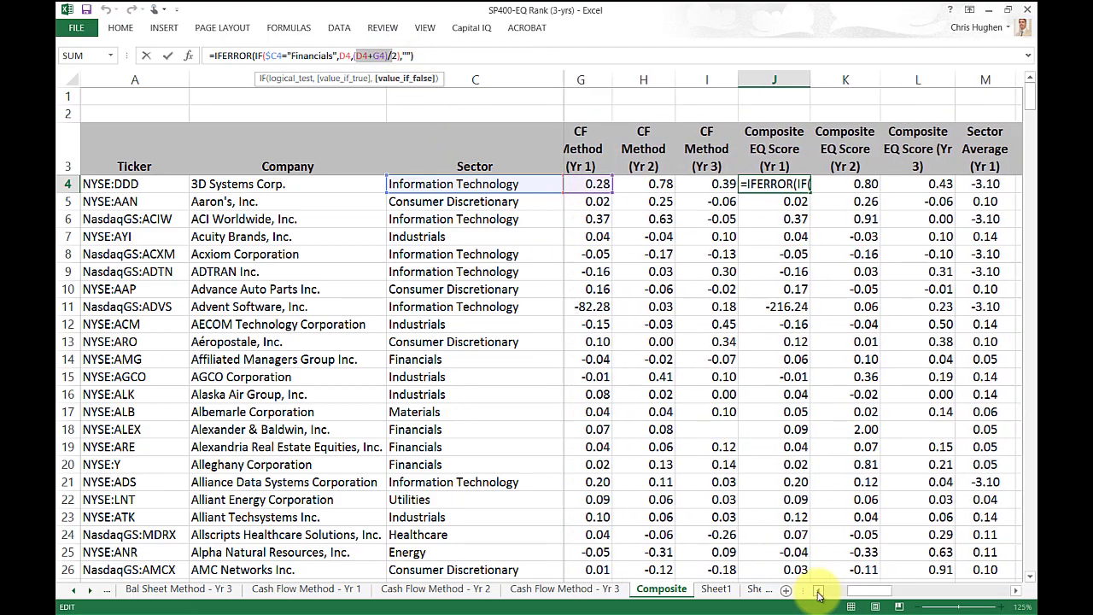
{"action": "left_click", "coordinate": [818, 590]}
{"action": "left_click", "coordinate": [818, 590]}
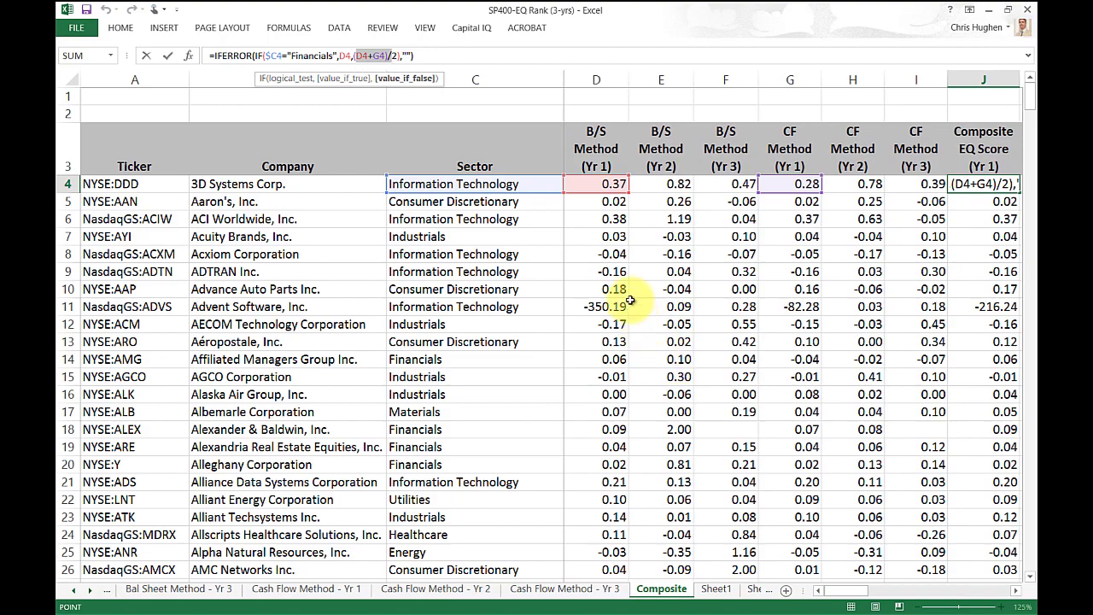
{"action": "left_click", "coordinate": [660, 306]}
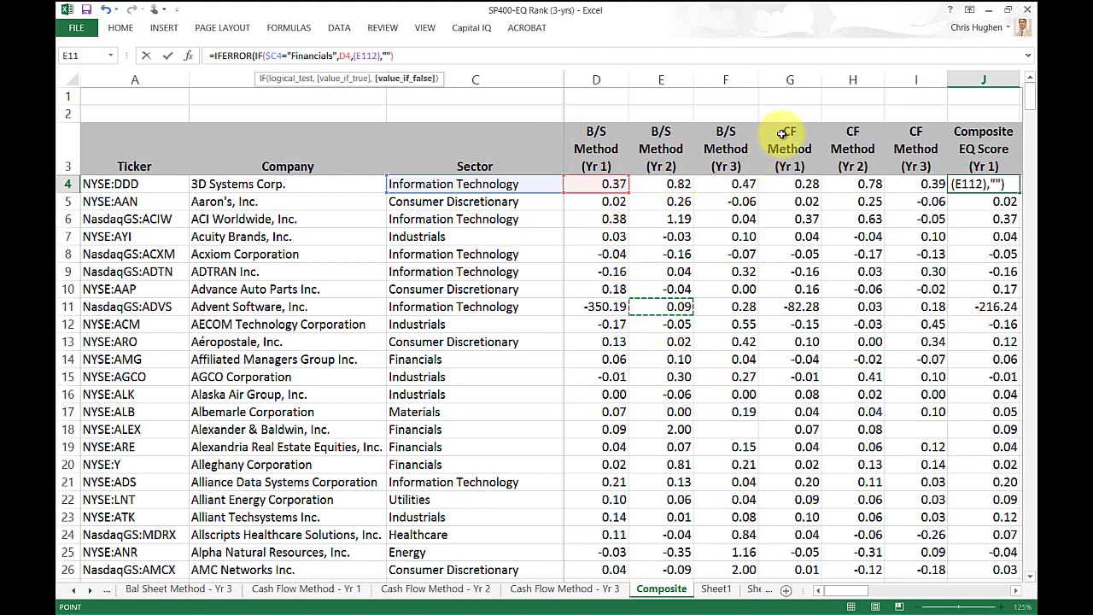
{"action": "left_click", "coordinate": [1016, 590]}
{"action": "left_click_drag", "start_coordinate": [1018, 593], "coordinate": [1018, 593]}
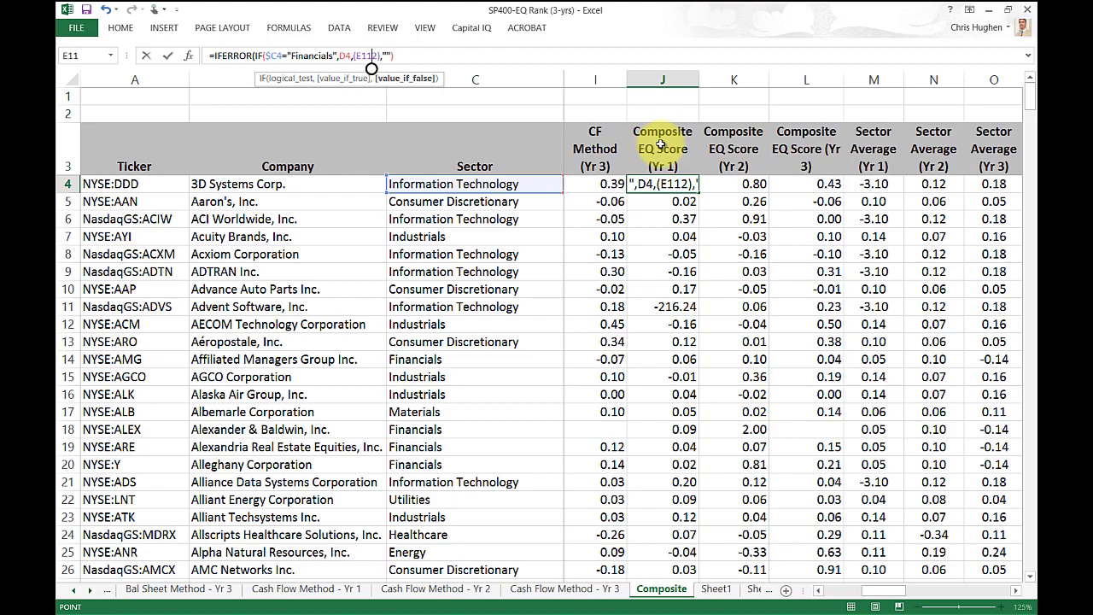
{"action": "key", "text": "Escape"}
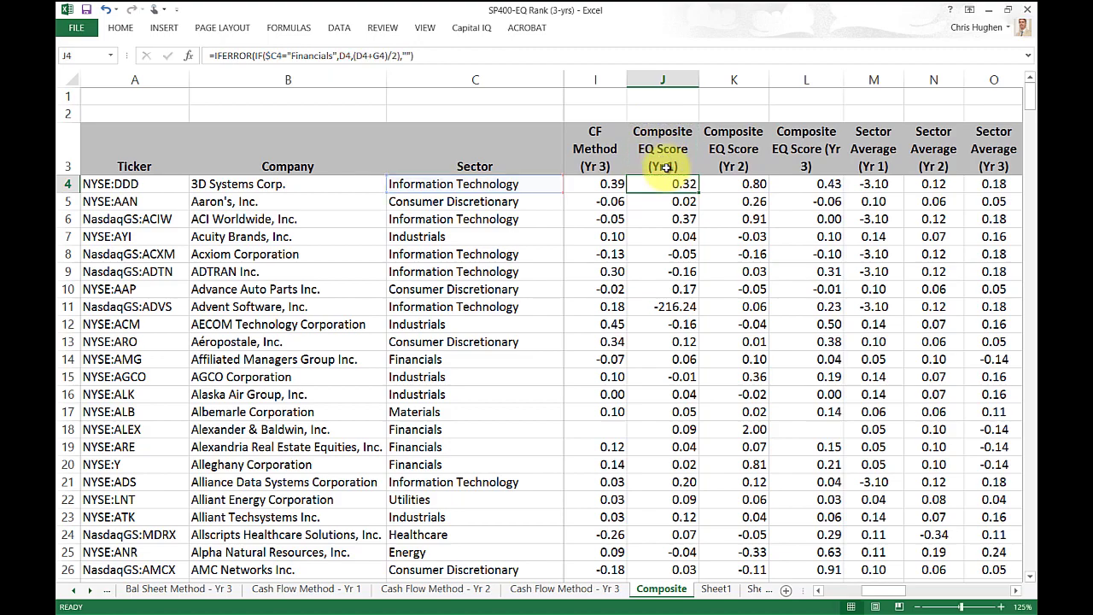
View the Composite EQ Score (Yr 2) and (Yr 3) headers and the Sector Average columns for the three years
{"action": "left_click", "coordinate": [736, 166]}
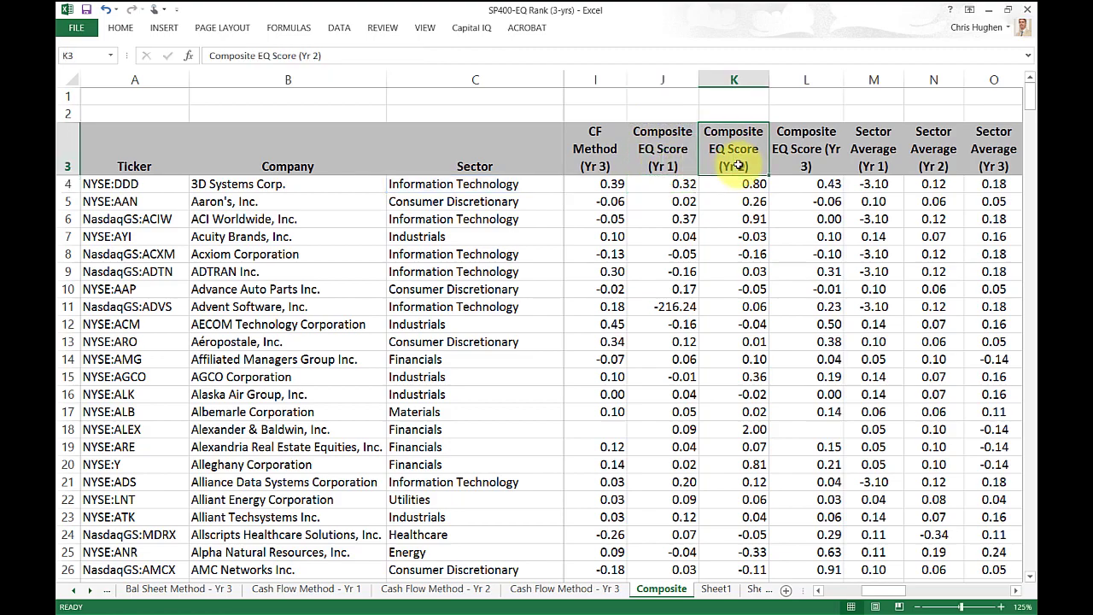
{"action": "left_click", "coordinate": [803, 154]}
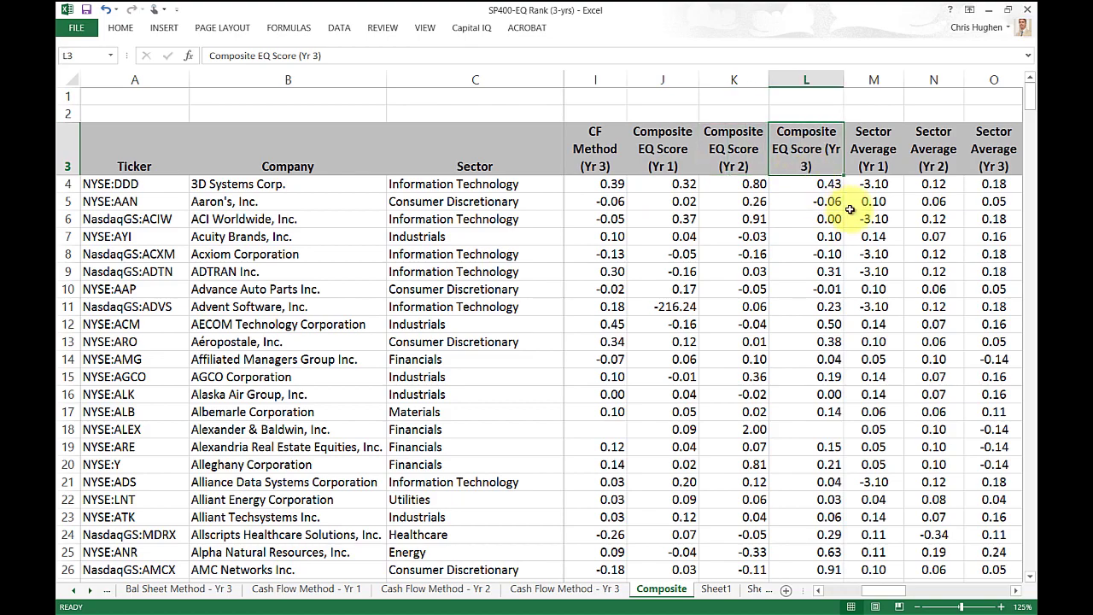
{"action": "left_click", "coordinate": [1015, 590]}
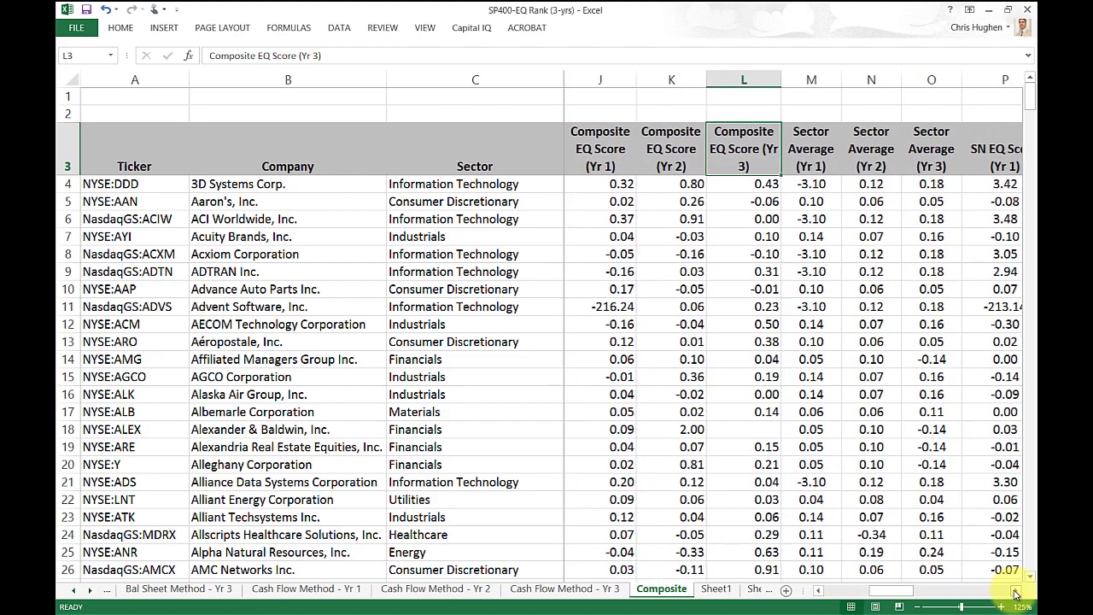
{"action": "left_click", "coordinate": [1015, 590]}
{"action": "left_click", "coordinate": [1015, 590]}
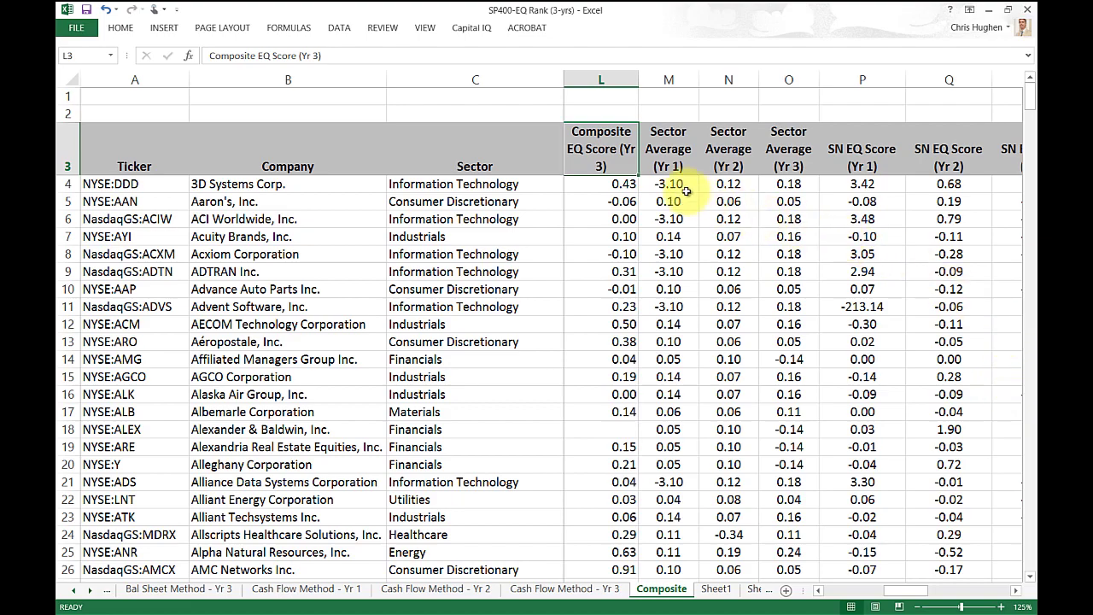
Inspect the SN EQ Score (Yr 1) header and P4 formula, and trace its inputs through the formulas in J4 and M4
{"action": "left_click", "coordinate": [847, 151]}
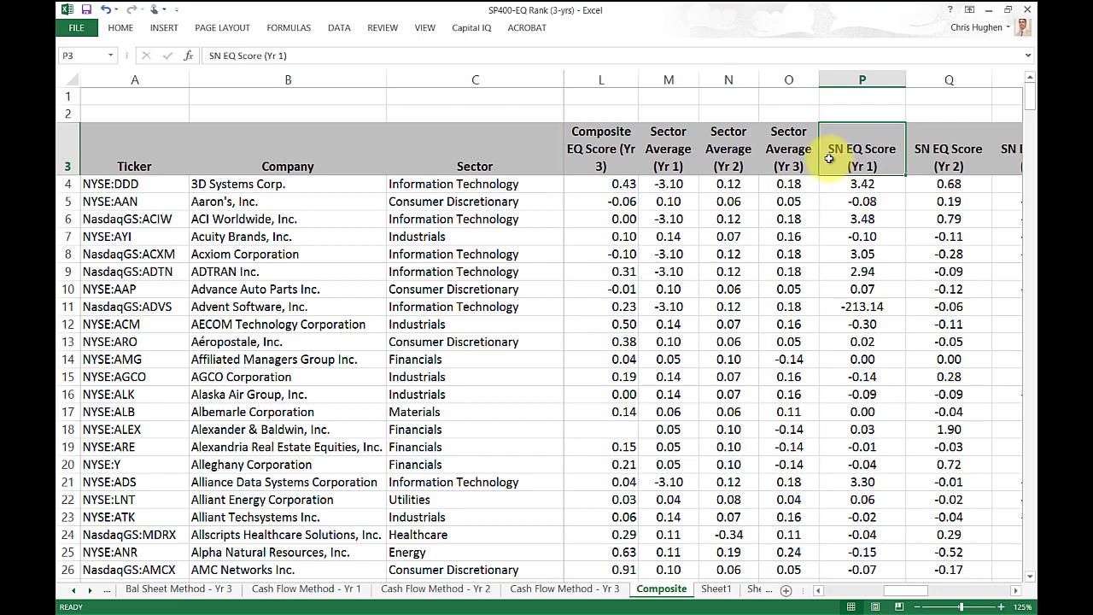
{"action": "left_click", "coordinate": [851, 183]}
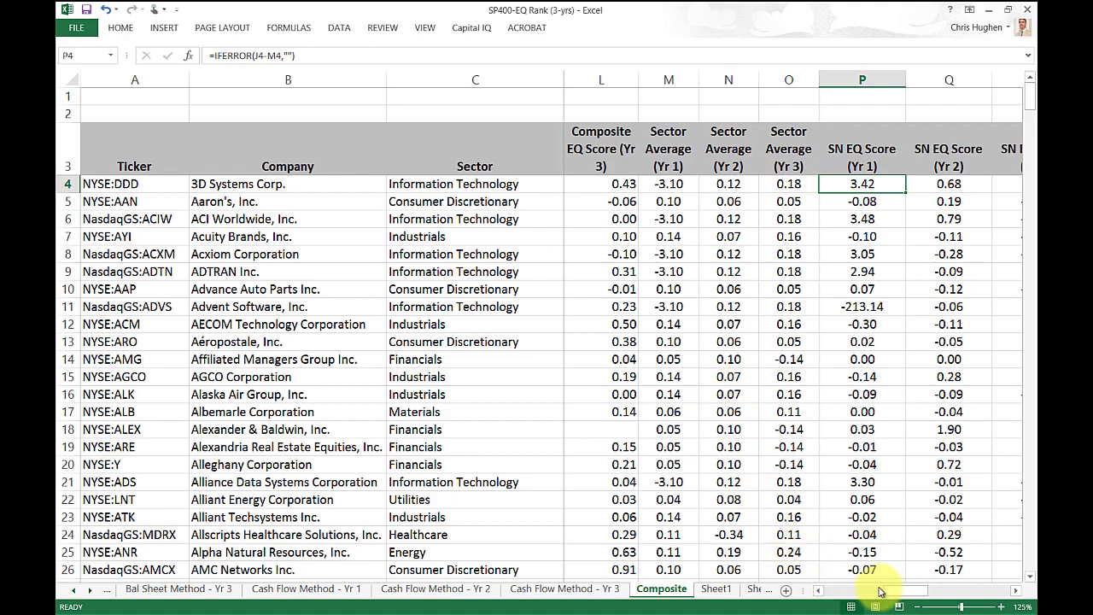
{"action": "left_click", "coordinate": [818, 589]}
{"action": "left_click", "coordinate": [818, 589]}
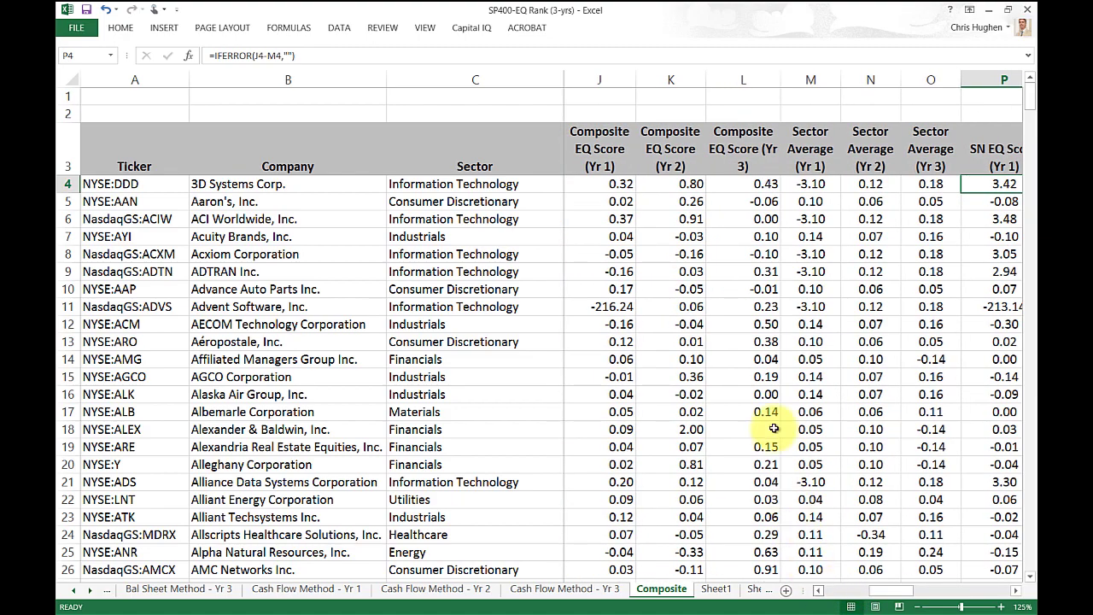
{"action": "left_click", "coordinate": [621, 184]}
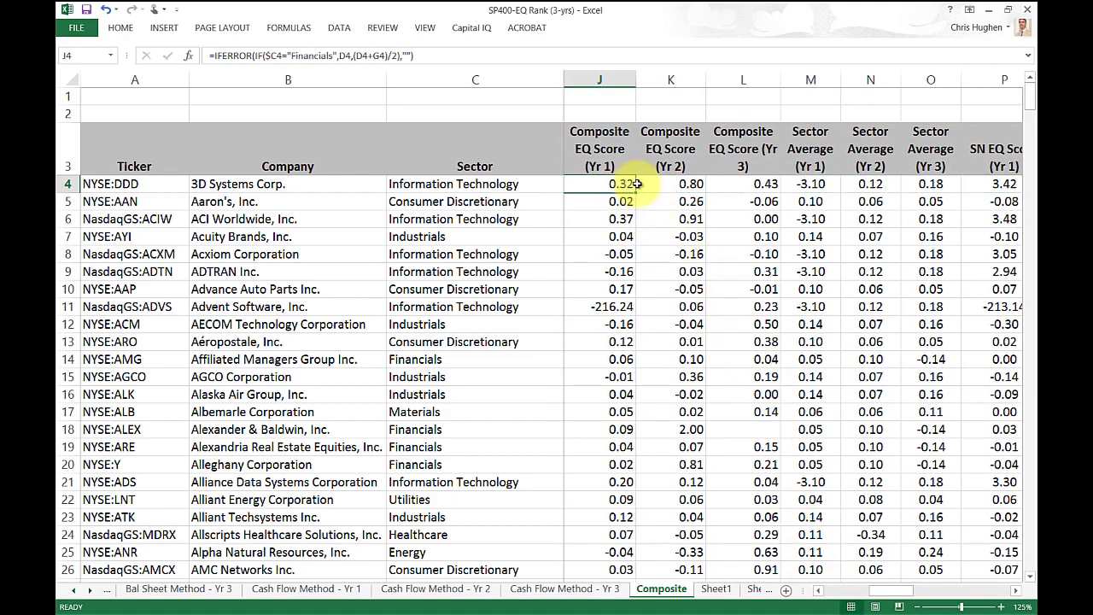
{"action": "left_click", "coordinate": [814, 183]}
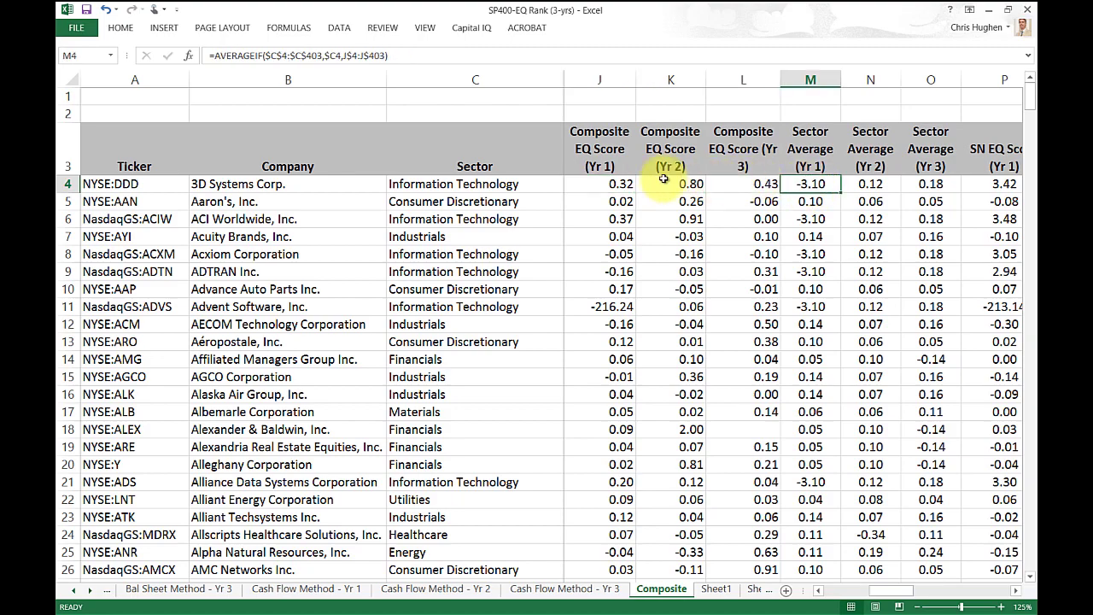
Compare the Year 1 formulas in J4, M4 and P4, returning to the sector average formula in M4
{"action": "left_click", "coordinate": [619, 184]}
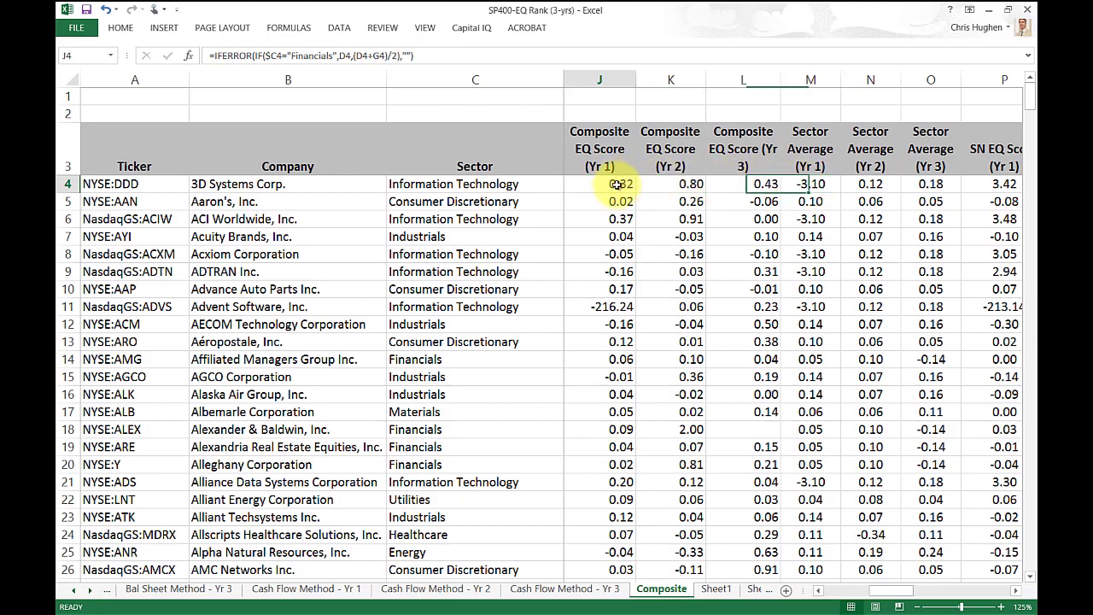
{"action": "left_click", "coordinate": [811, 183]}
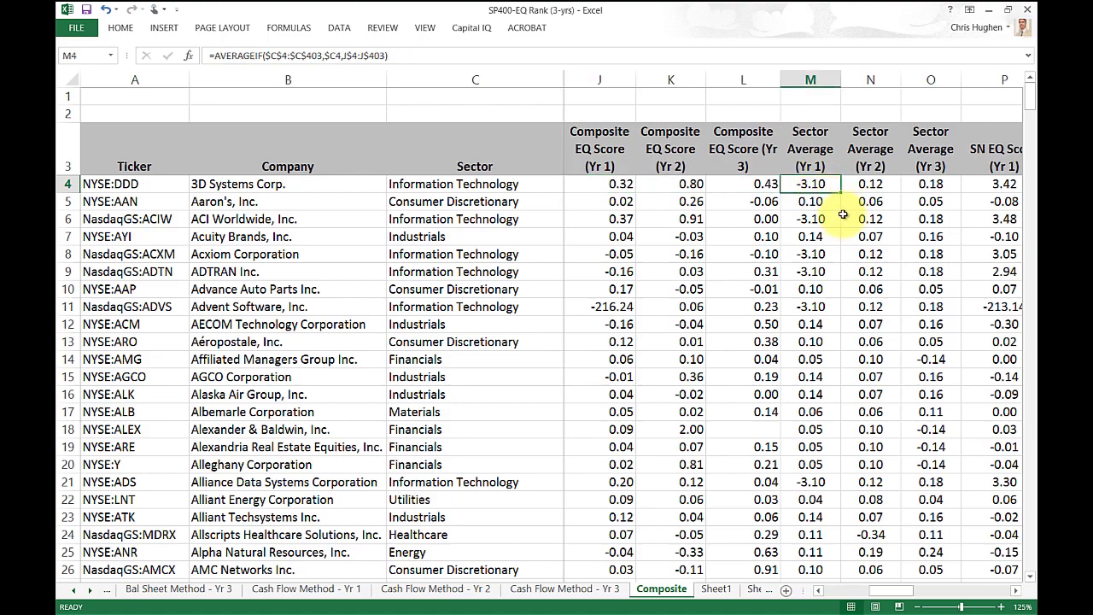
{"action": "left_click", "coordinate": [990, 188]}
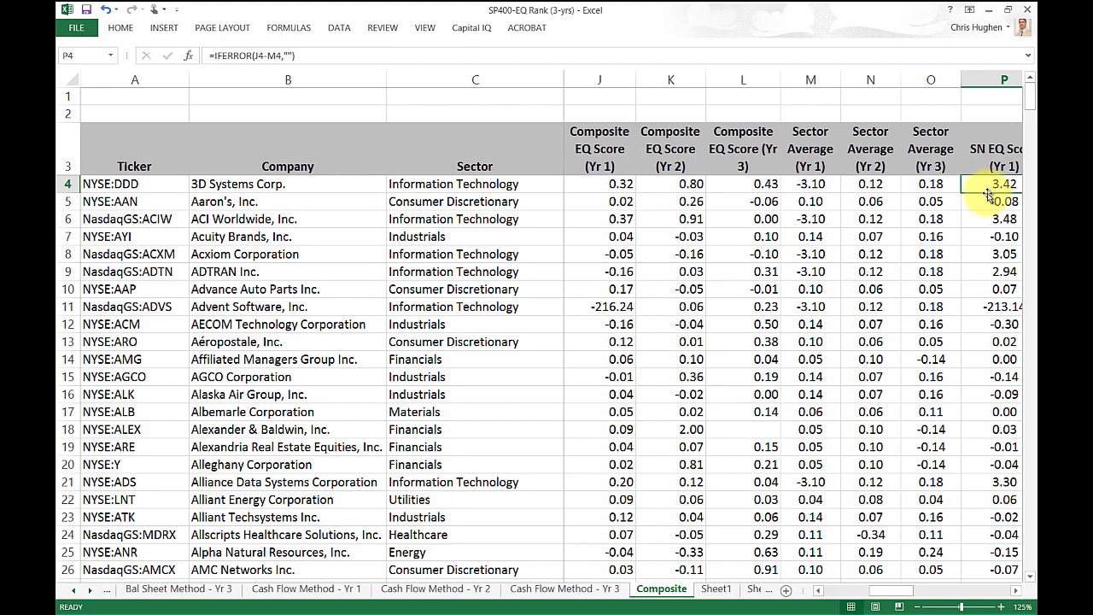
{"action": "left_click", "coordinate": [1016, 590]}
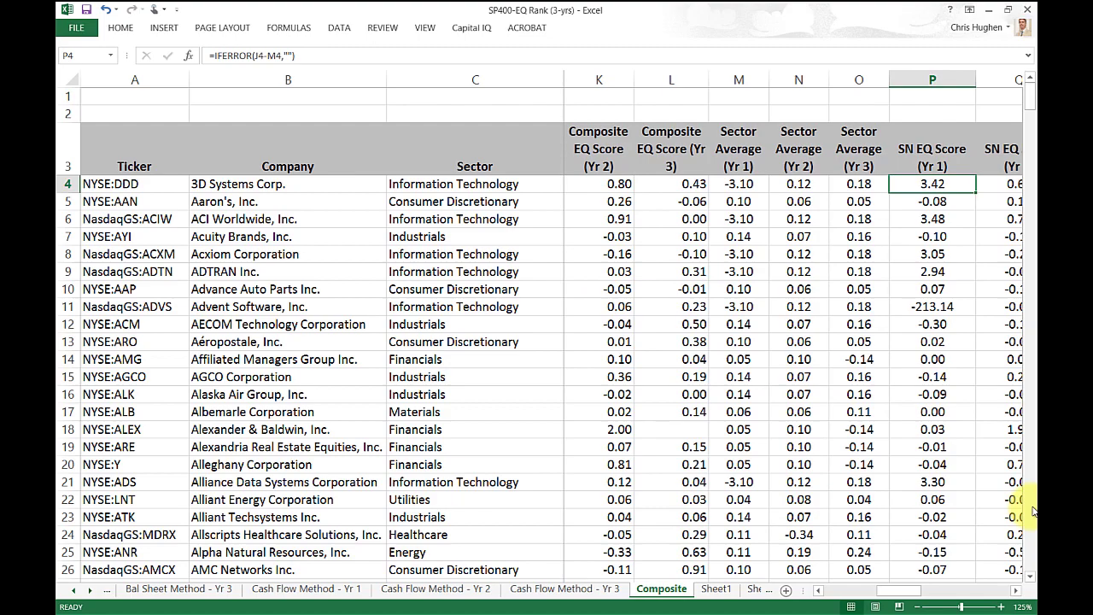
{"action": "left_click", "coordinate": [734, 183]}
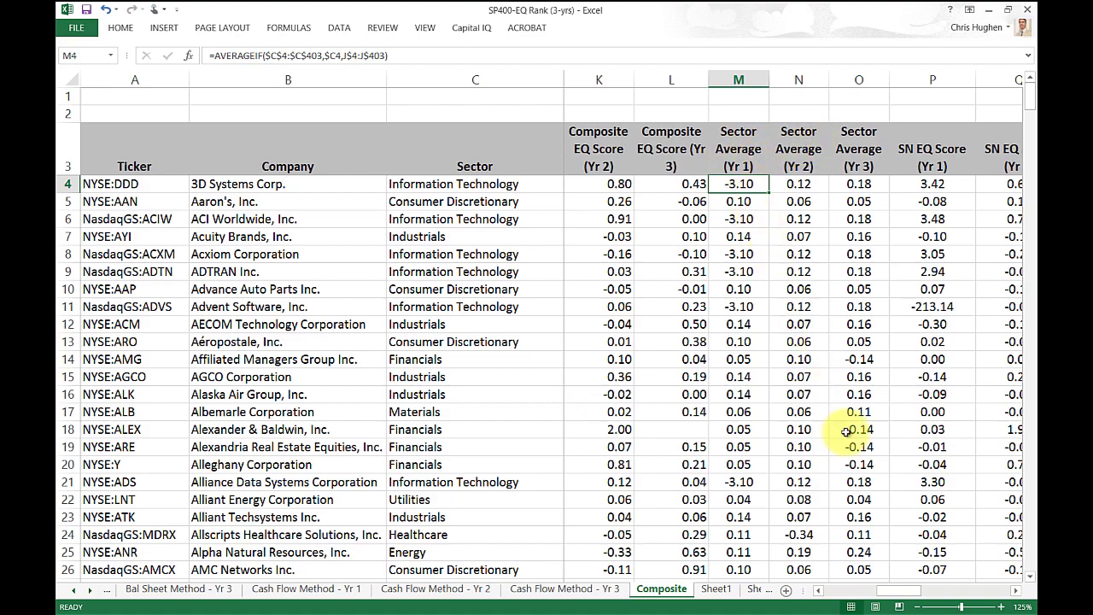
View the SN EQ Score columns for all three years and inspect the Year 1 formula in P4
{"action": "left_click", "coordinate": [1016, 590]}
{"action": "left_click", "coordinate": [1016, 590]}
{"action": "left_click", "coordinate": [1016, 590]}
{"action": "left_click", "coordinate": [1016, 591]}
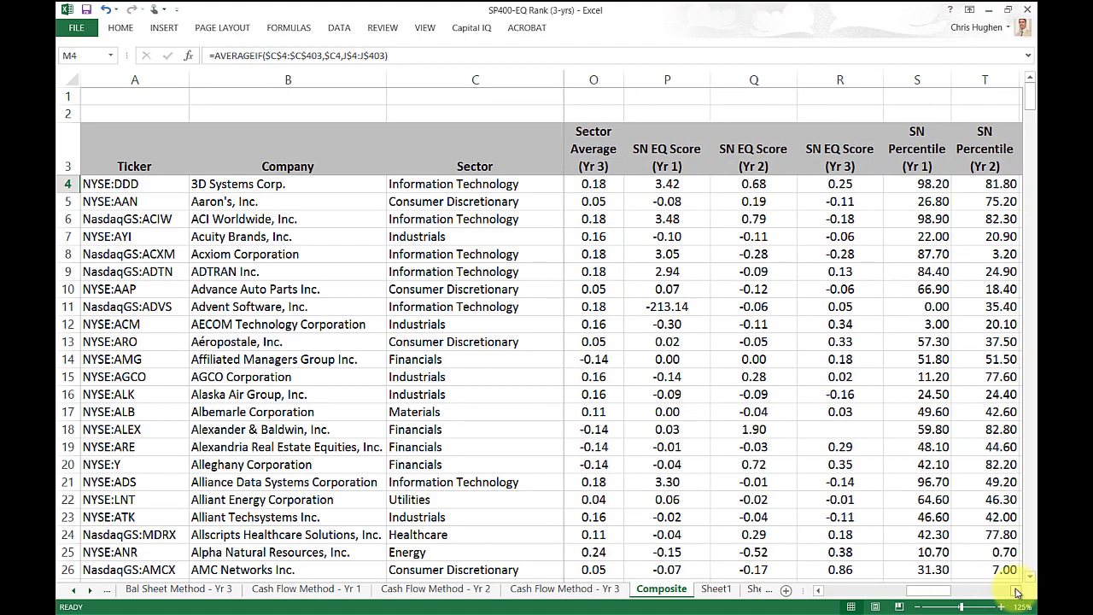
{"action": "left_click", "coordinate": [1016, 591]}
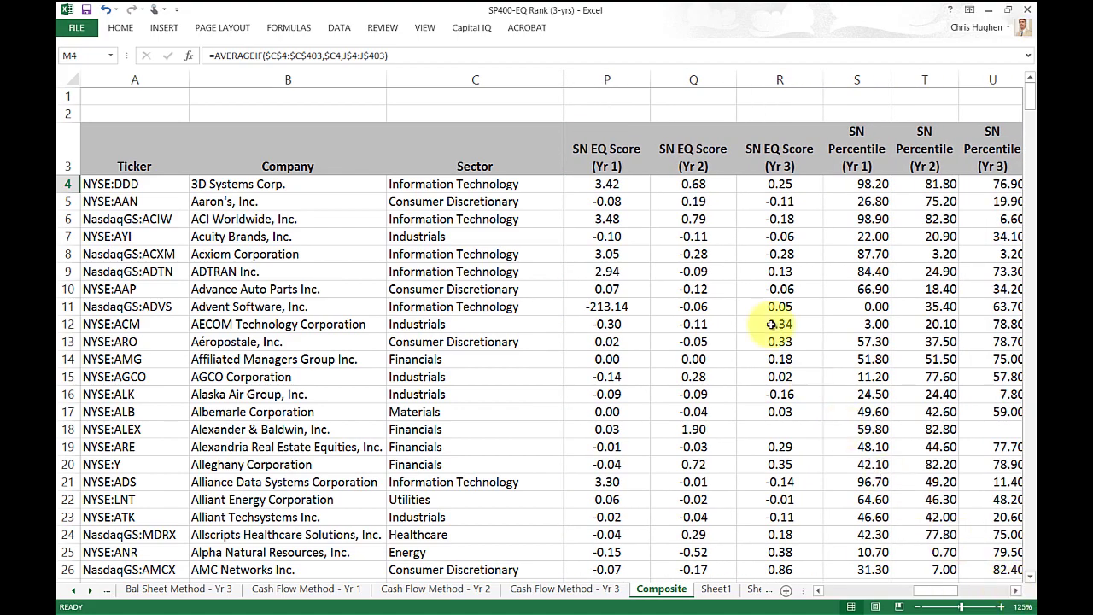
{"action": "left_click", "coordinate": [615, 184]}
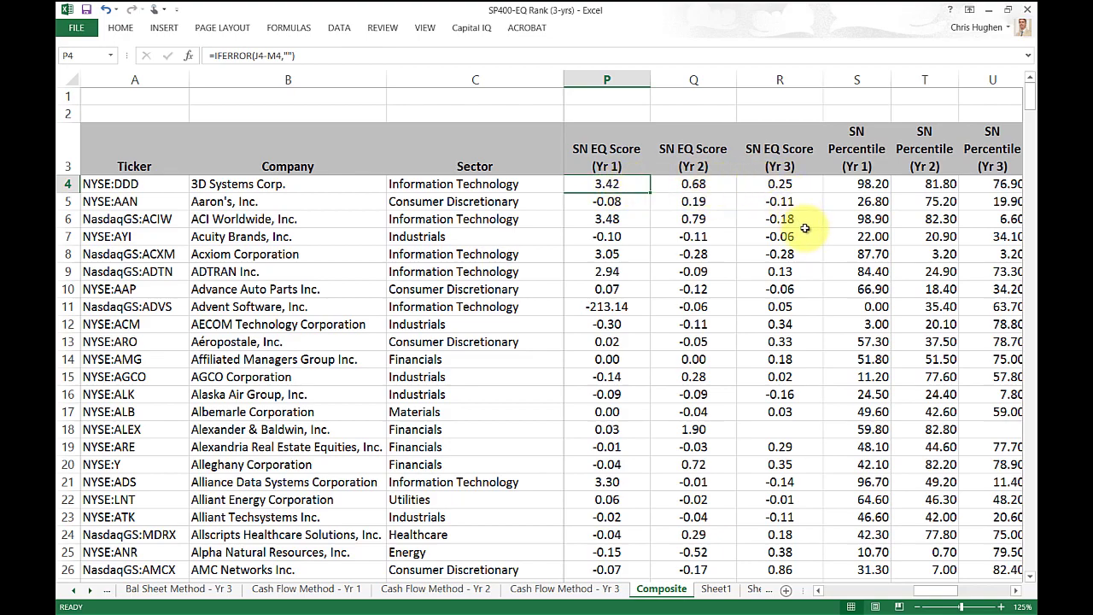
Inspect the SN Percentile formulas for the three years in S4, T4 and U4
{"action": "left_click", "coordinate": [1016, 590]}
{"action": "left_click", "coordinate": [1015, 590]}
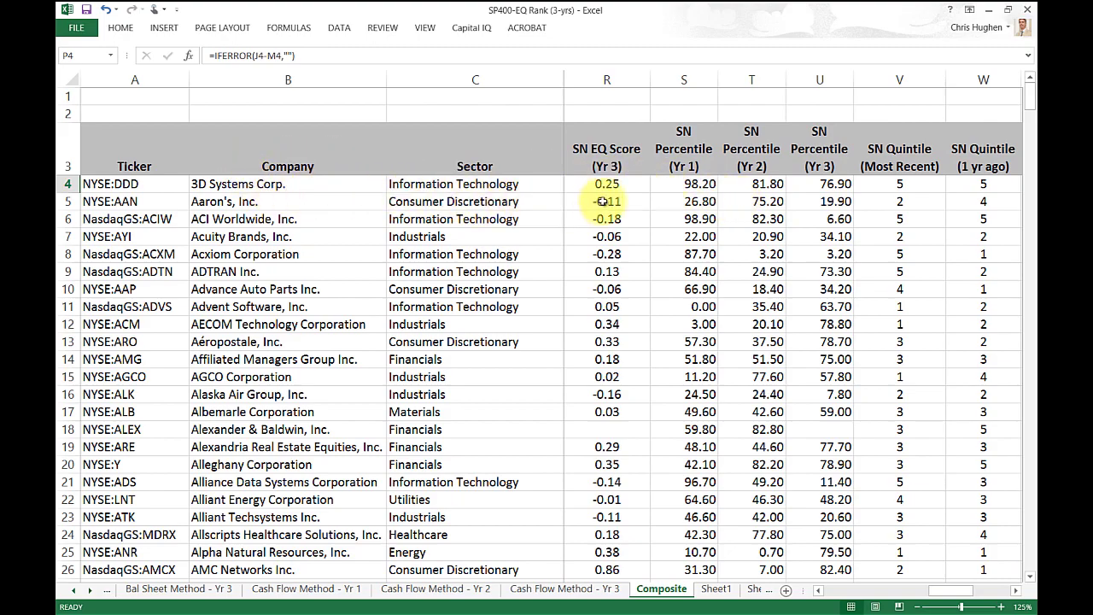
{"action": "left_click", "coordinate": [690, 183]}
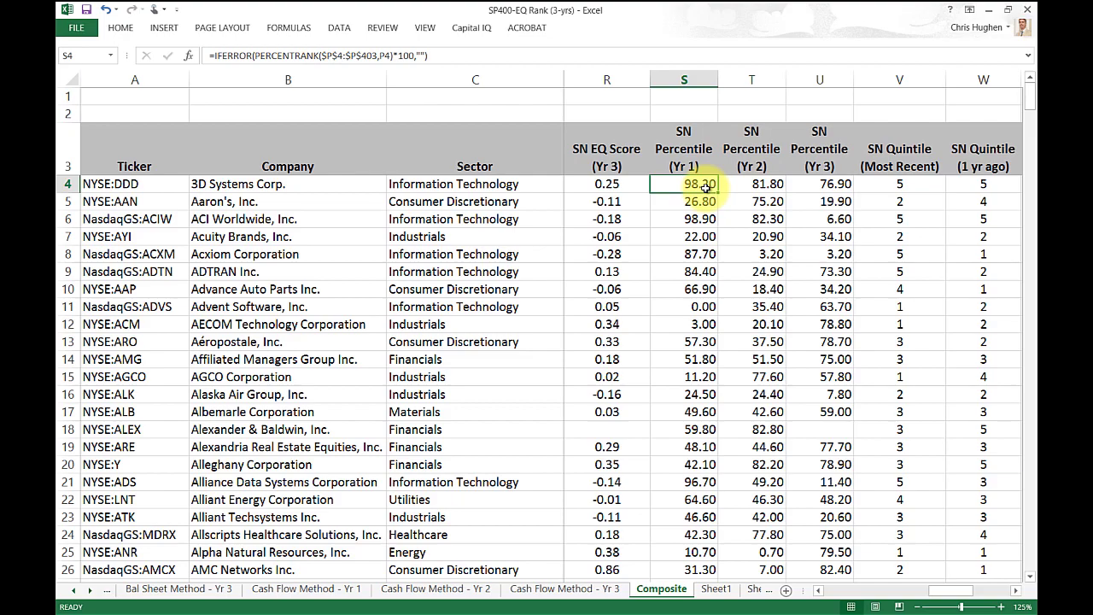
{"action": "left_click", "coordinate": [767, 186]}
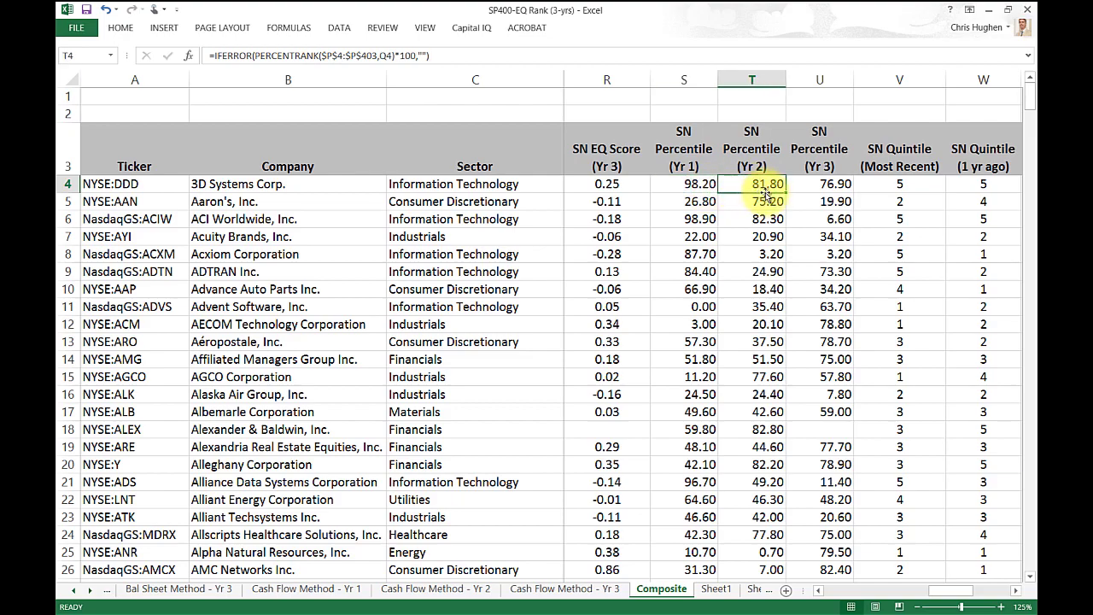
{"action": "left_click", "coordinate": [823, 184]}
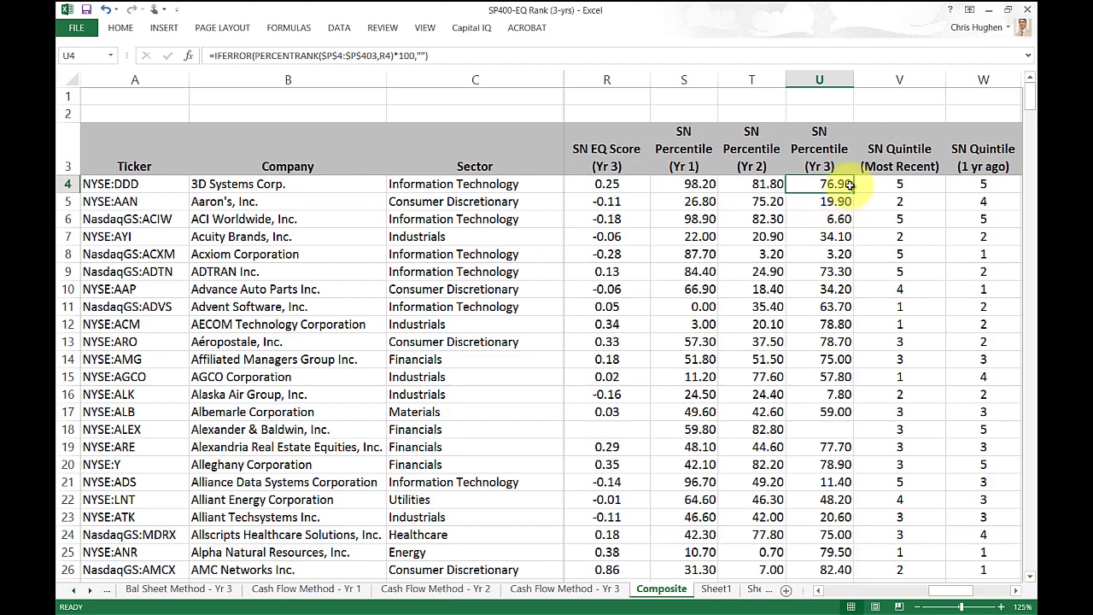
Inspect the SN Quintile lookup formulas for the most recent year, 1 yr ago and 2 yrs ago in V4, W4 and X4
{"action": "left_click", "coordinate": [896, 183]}
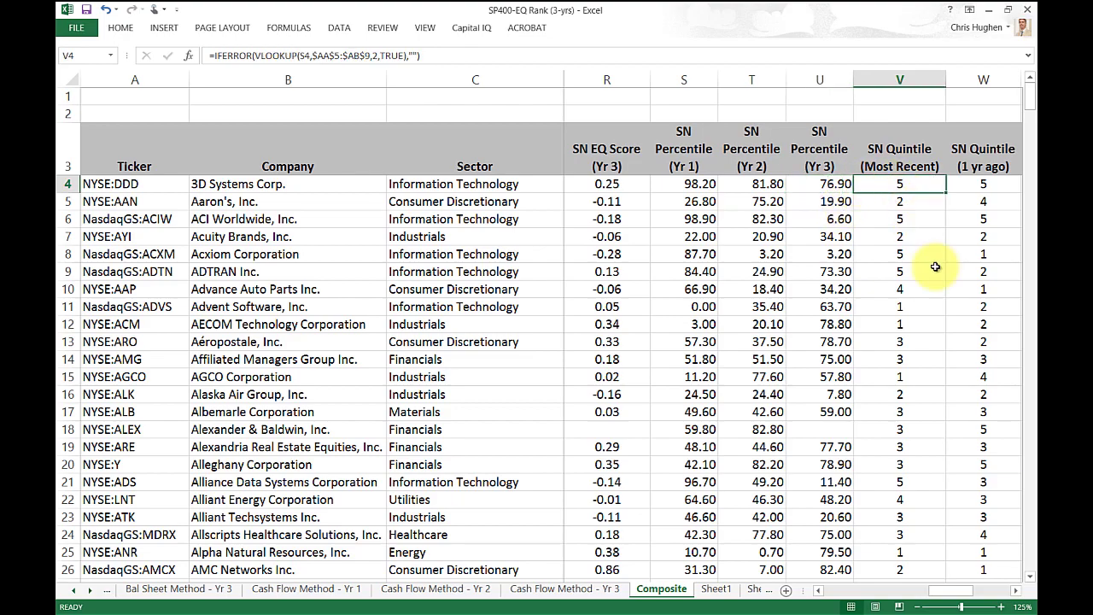
{"action": "left_click", "coordinate": [1015, 590]}
{"action": "left_click", "coordinate": [1015, 590]}
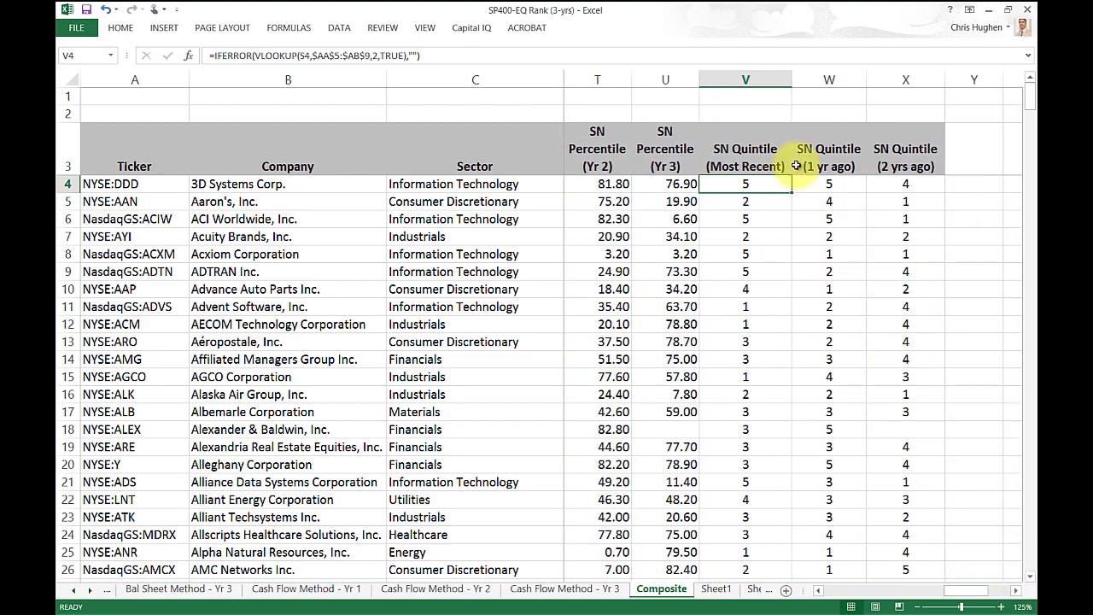
{"action": "left_click", "coordinate": [835, 187]}
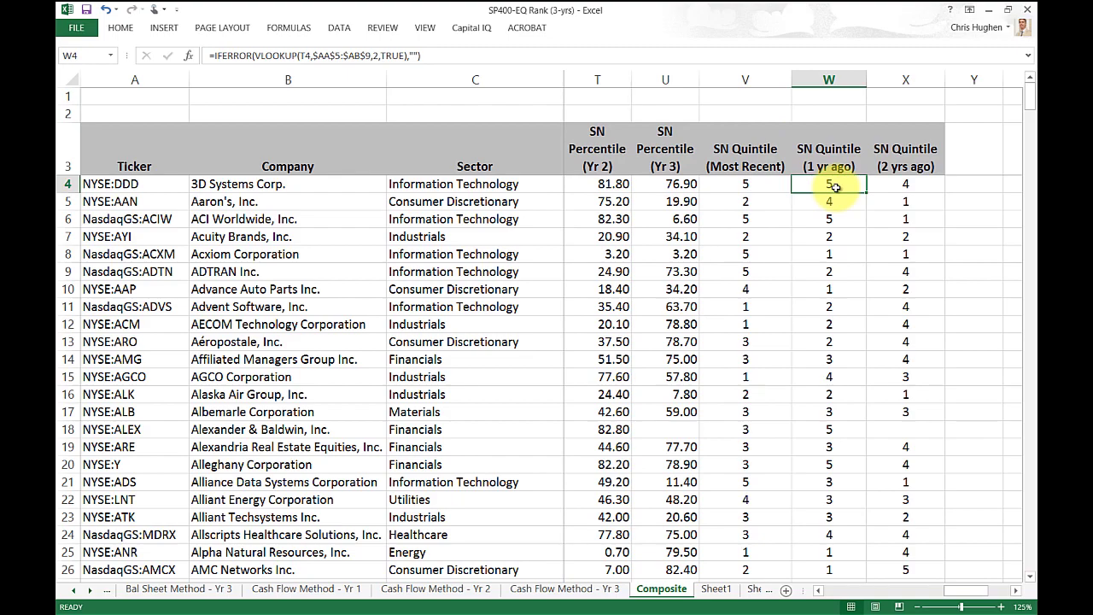
{"action": "left_click", "coordinate": [908, 186]}
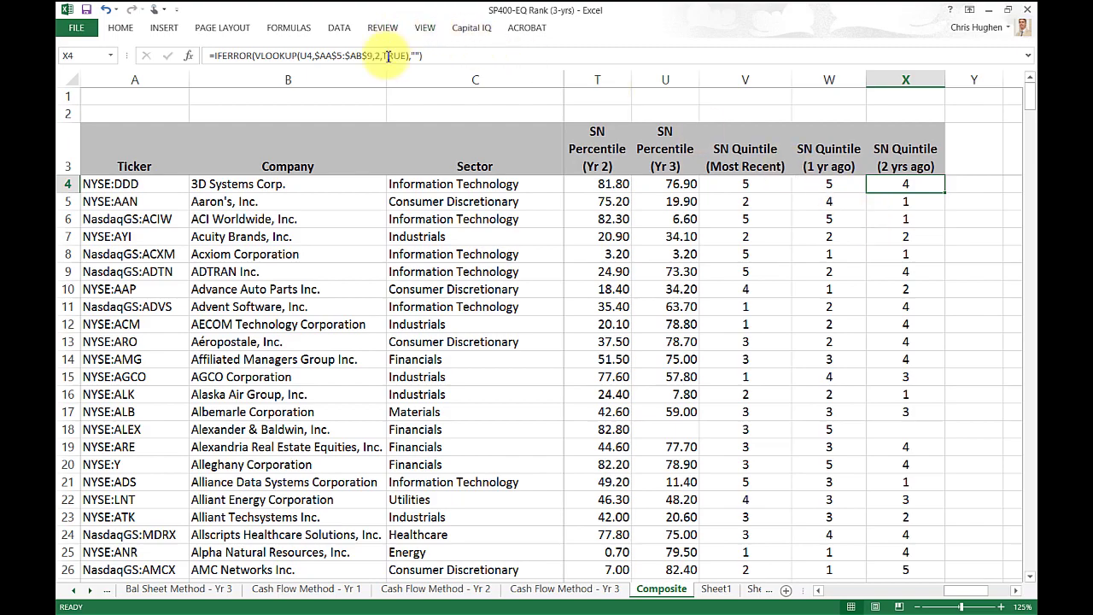
Review the sector entry in C4 and the most recent quintile in V4, and highlight the entire Advent Software row
{"action": "left_click", "coordinate": [438, 187]}
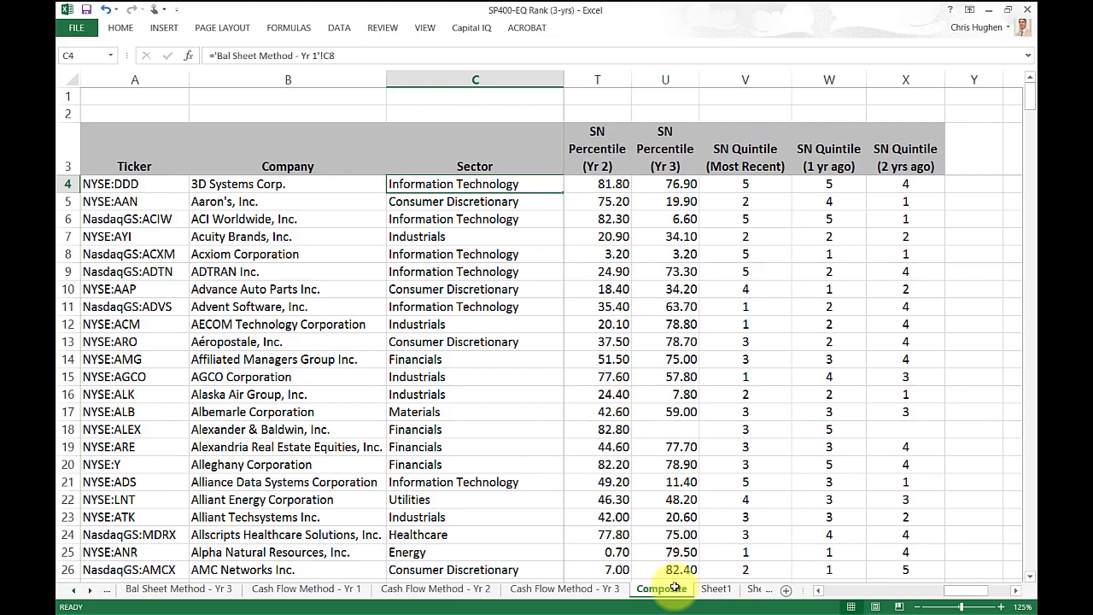
{"action": "left_click", "coordinate": [746, 181]}
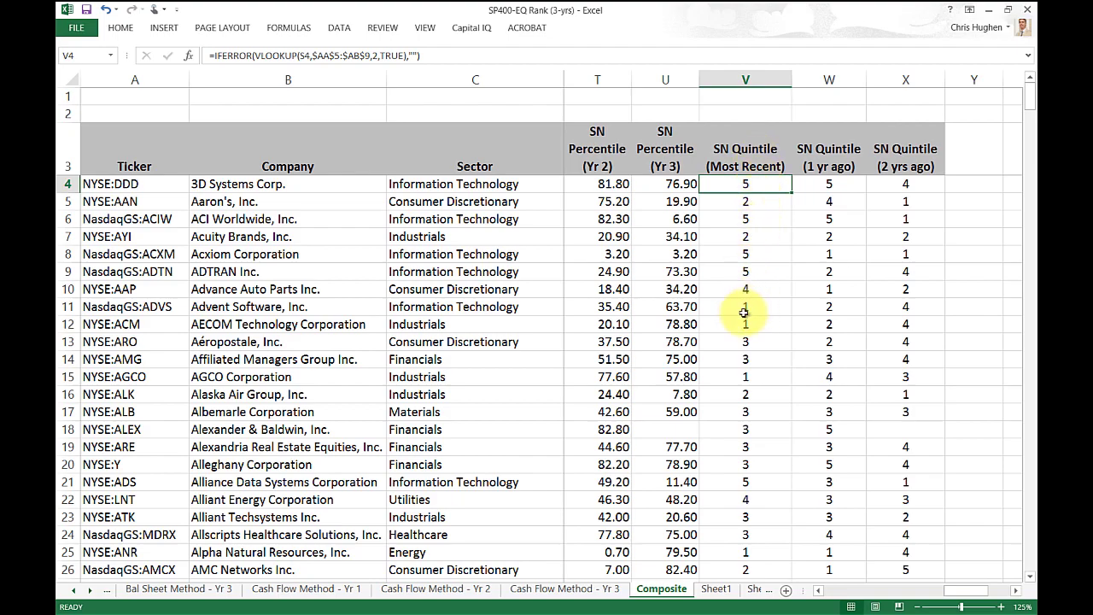
{"action": "left_click", "coordinate": [71, 306]}
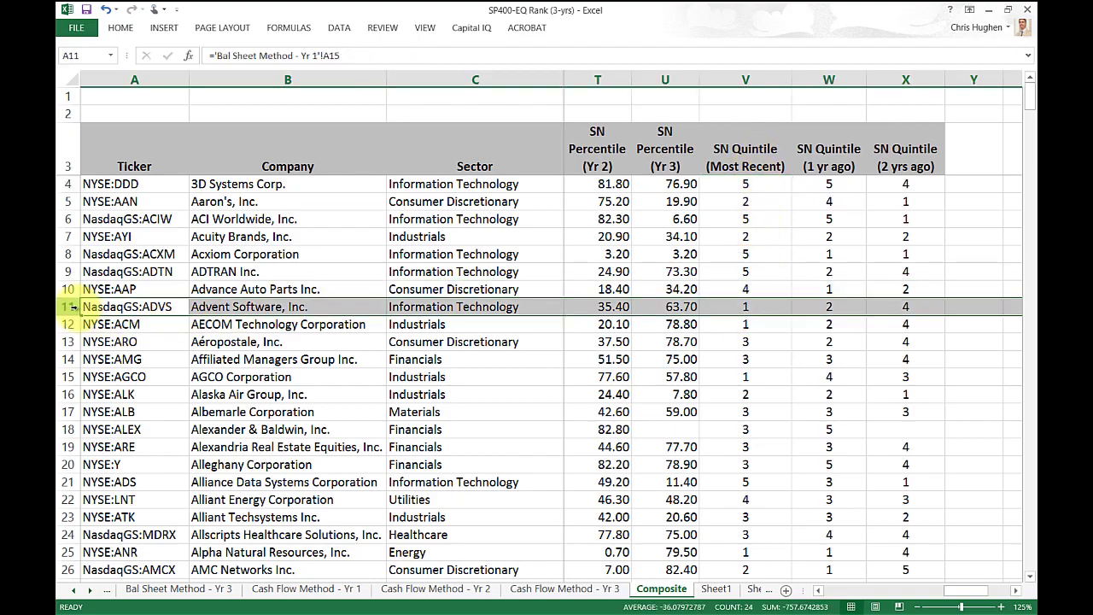